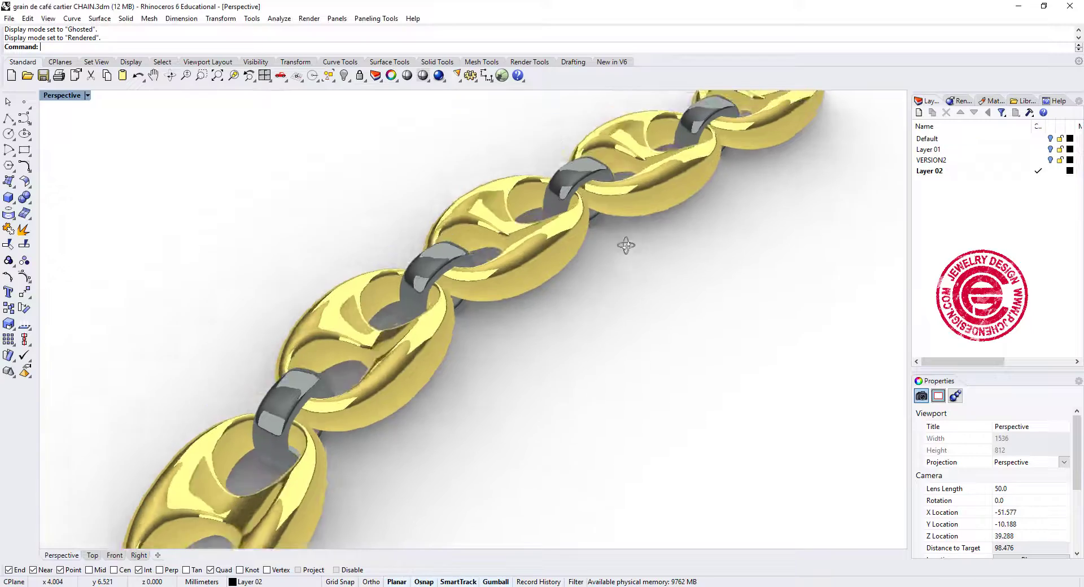
# Examine the finished coffee-bean chain and the separate single link with its connecting ring from several angles.
pyautogui.moveTo(625, 245); pyautogui.dragTo(545, 280, button='right')
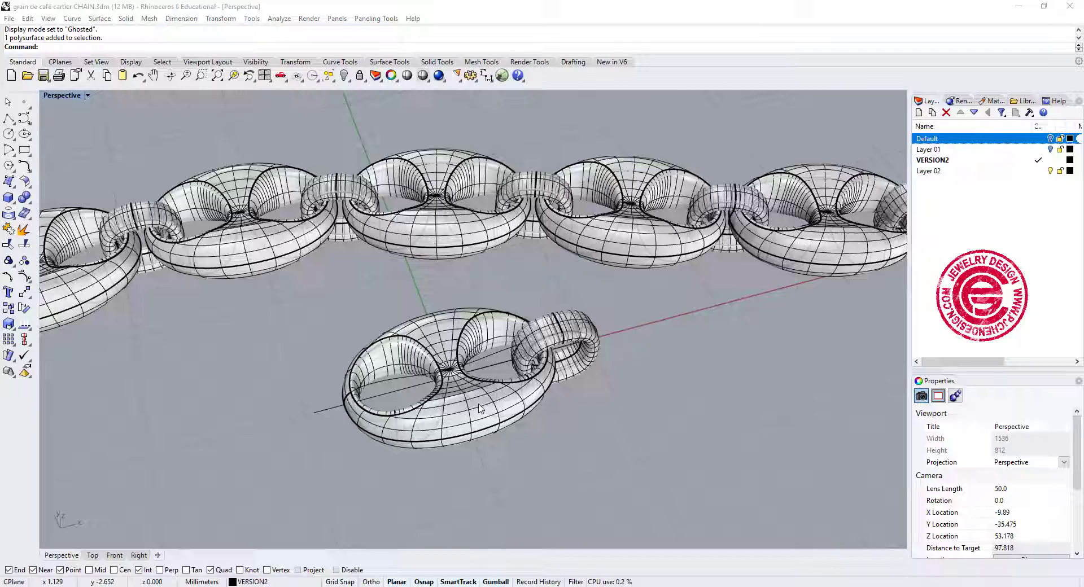
pyautogui.scroll(4, 479, 408)
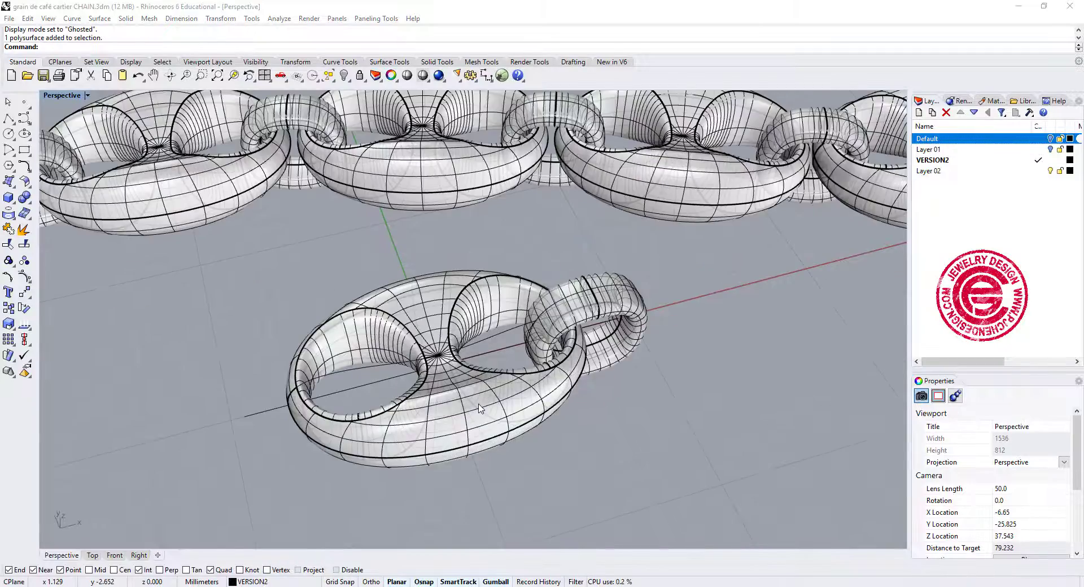
pyautogui.moveTo(621, 452)
pyautogui.mouseDown(button='right')
pyautogui.moveTo(629, 437)
pyautogui.moveTo(622, 452)
pyautogui.mouseUp(button='right')
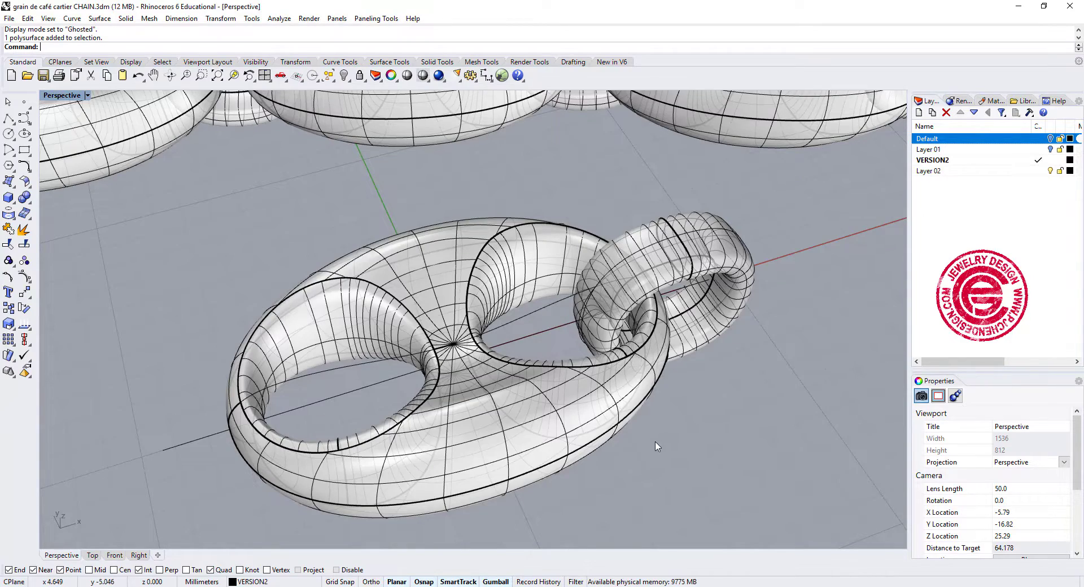
pyautogui.moveTo(657, 446); pyautogui.dragTo(681, 350, button='right')
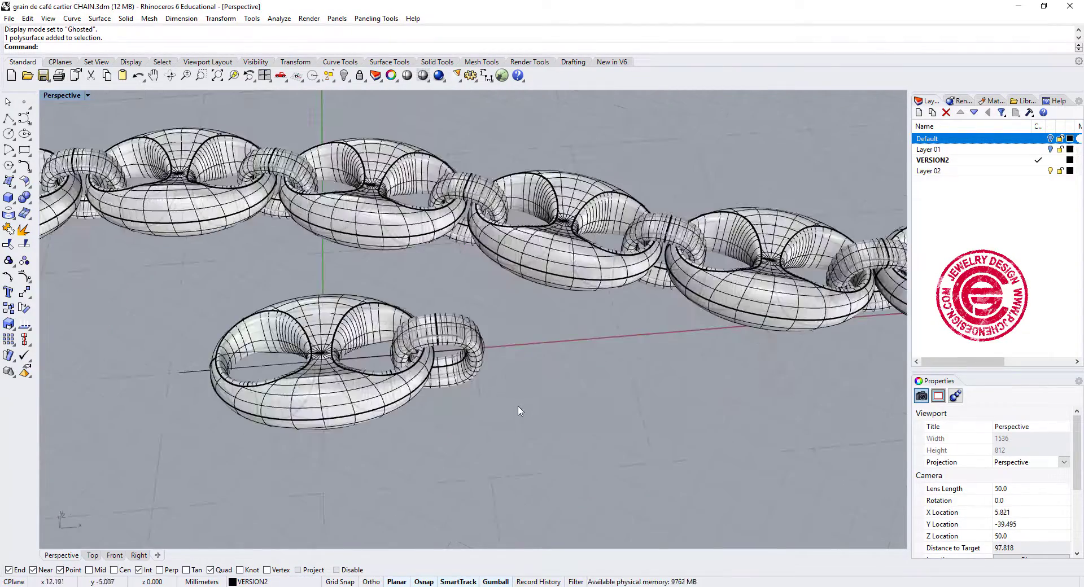
pyautogui.moveTo(519, 411); pyautogui.dragTo(552, 400, button='right')
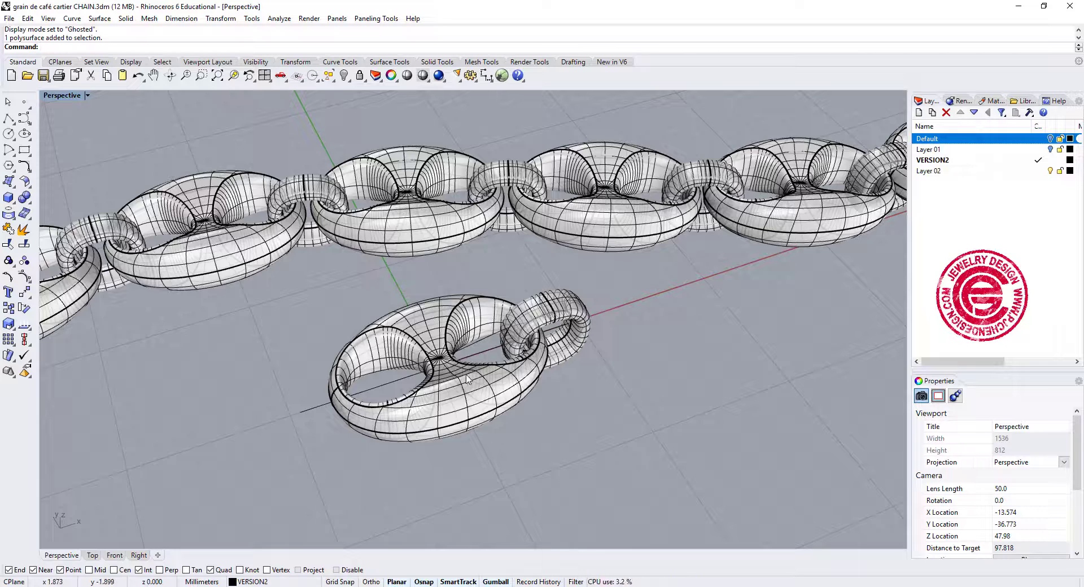
pyautogui.scroll(2, 467, 379)
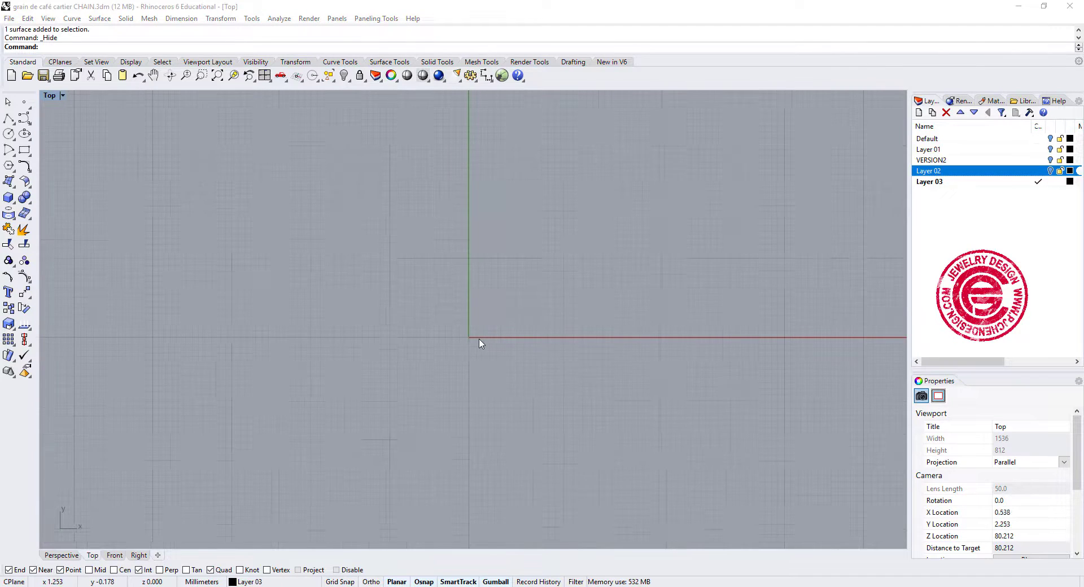
# Draw a 16 x 10 mm rounded rectangle with conic corners, centred on the origin in the Top view.
pyautogui.scroll(4, 480, 343)
pyautogui.click(29, 135)
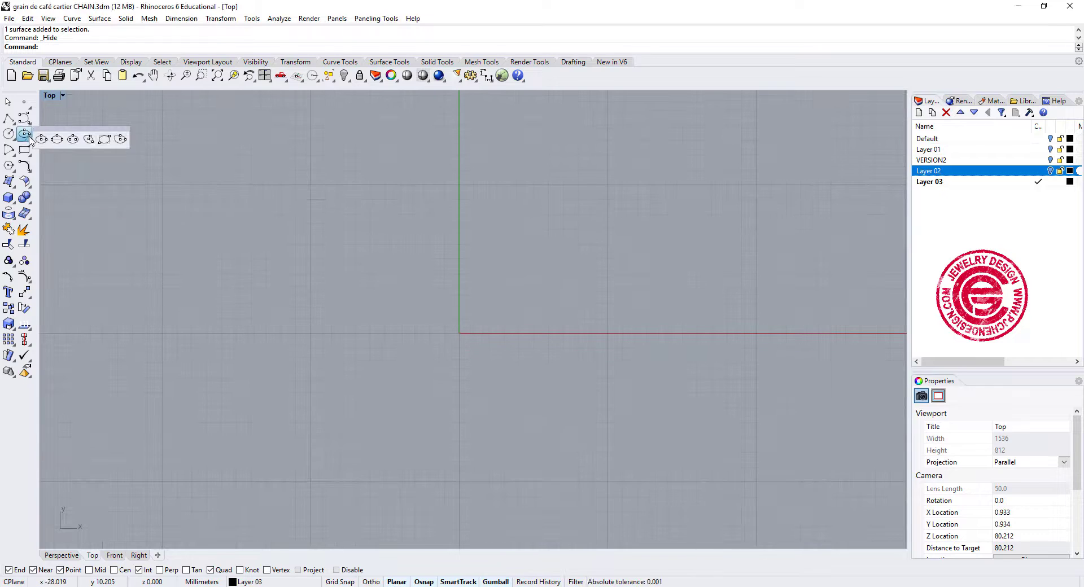
pyautogui.click(23, 151)
pyautogui.click(25, 154)
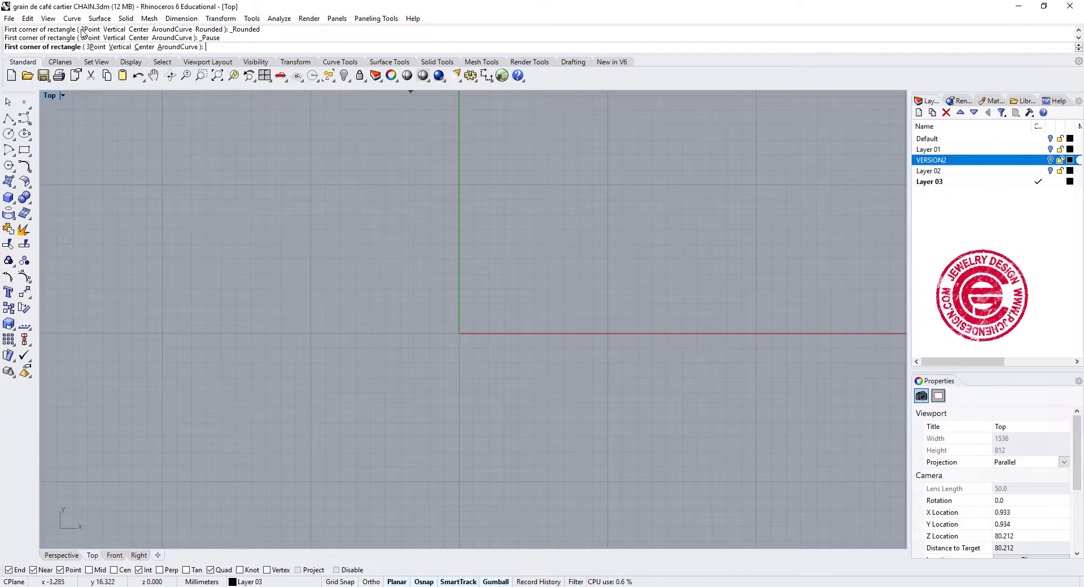
pyautogui.click(145, 51)
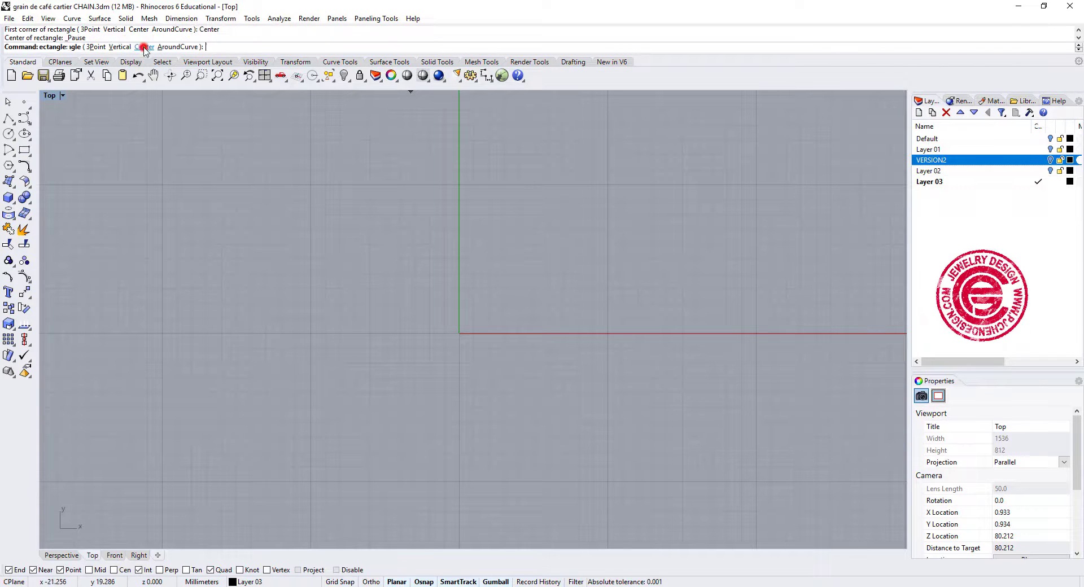
pyautogui.write('0')
pyautogui.press('Return')
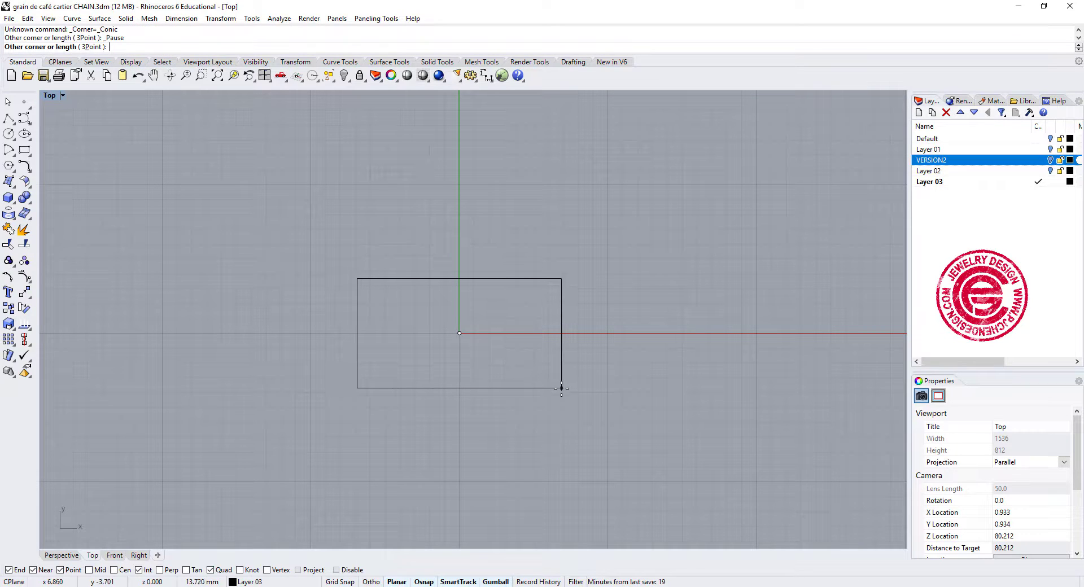
pyautogui.write('16')
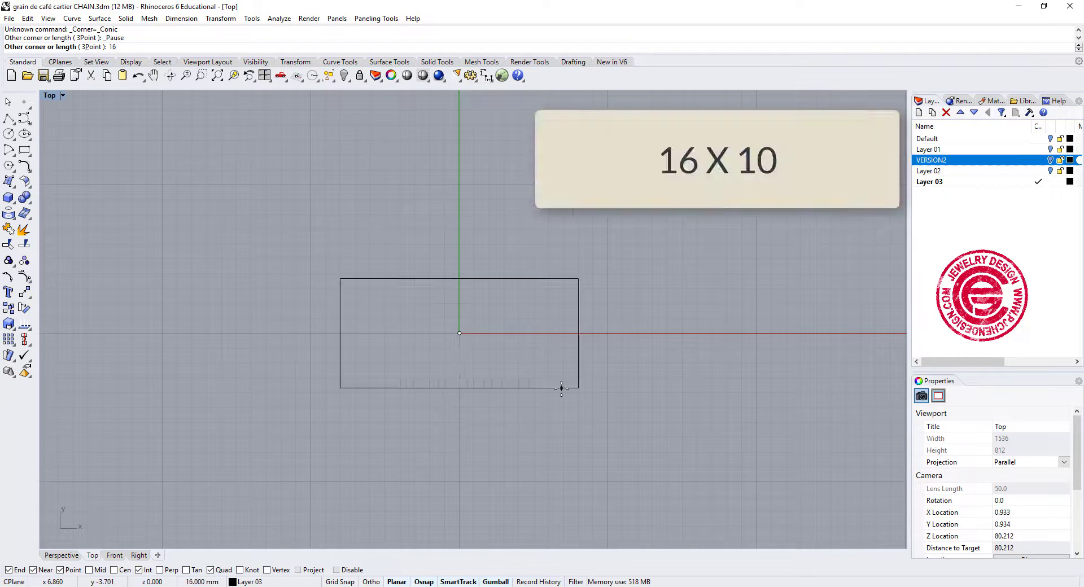
pyautogui.press('Return')
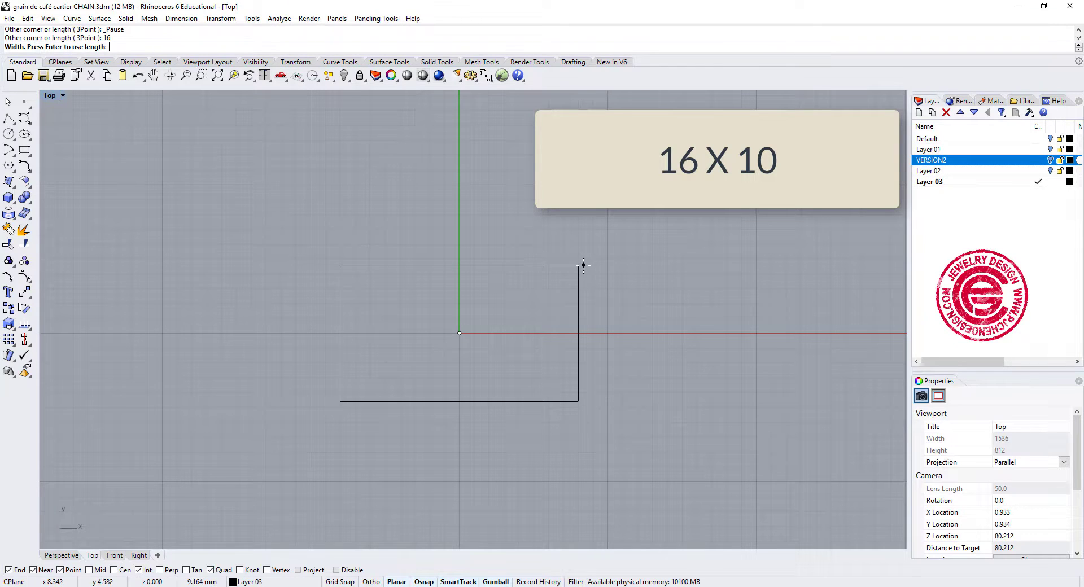
pyautogui.write('10')
pyautogui.press('Return')
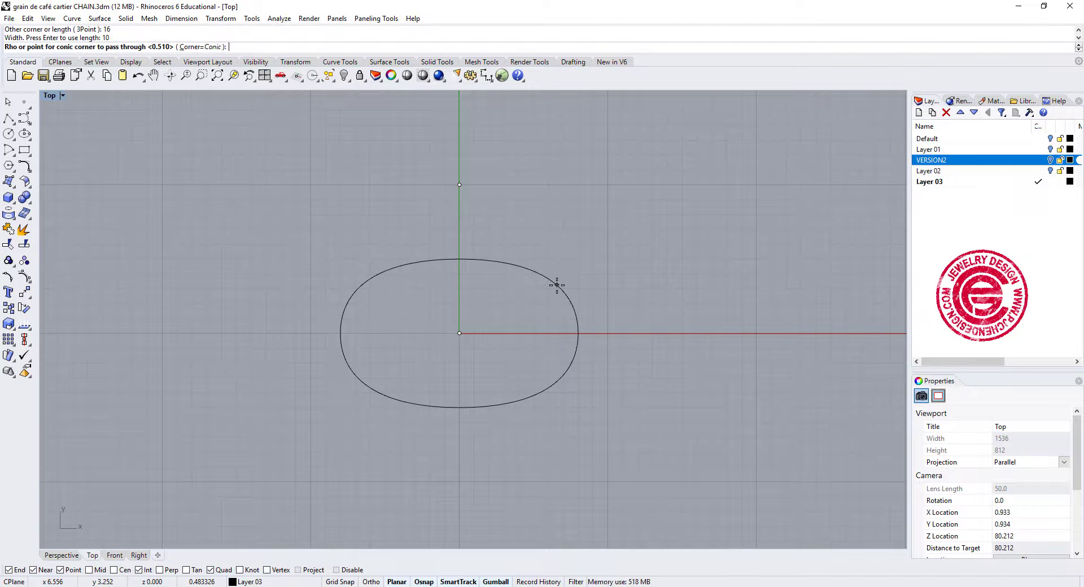
pyautogui.click(557, 285)
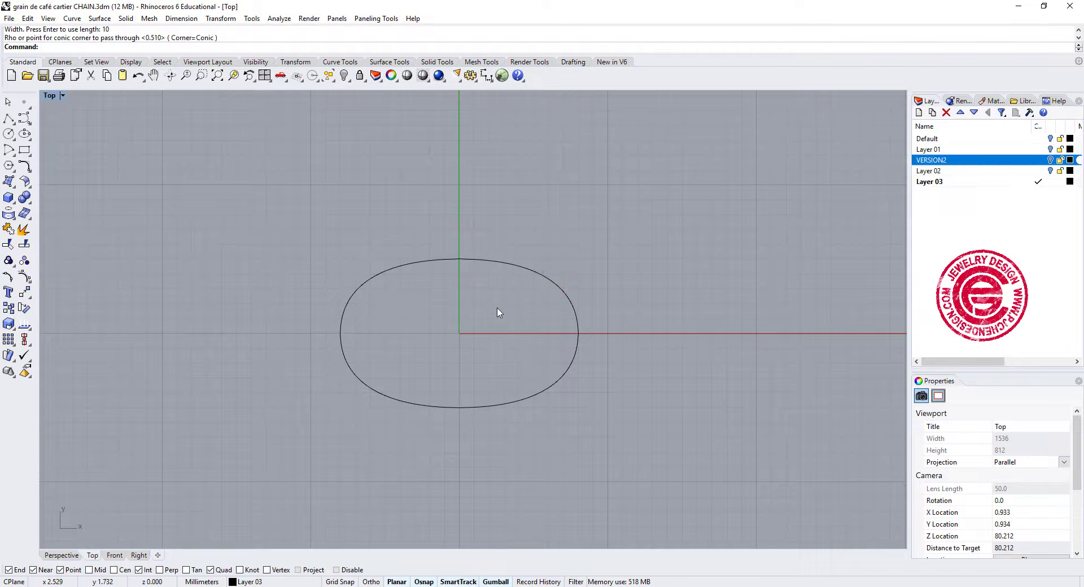
# Draw a start-end-direction arc in the Front view between the oval's two ends, starting vertically to form a semicircle.
pyautogui.scroll(2, 500, 314)
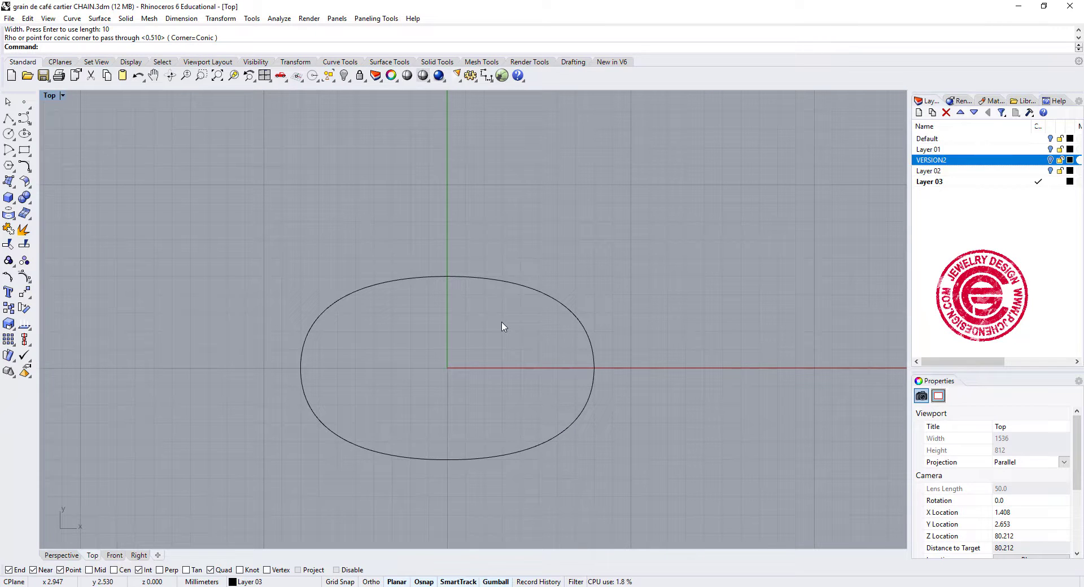
pyautogui.doubleClick(51, 95)
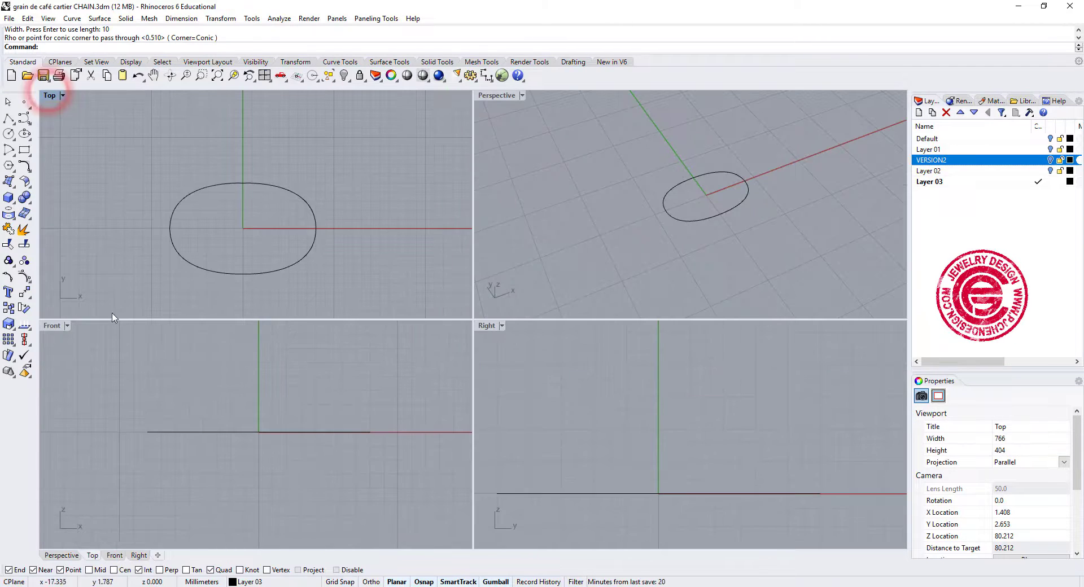
pyautogui.doubleClick(54, 323)
pyautogui.scroll(-1, 469, 423)
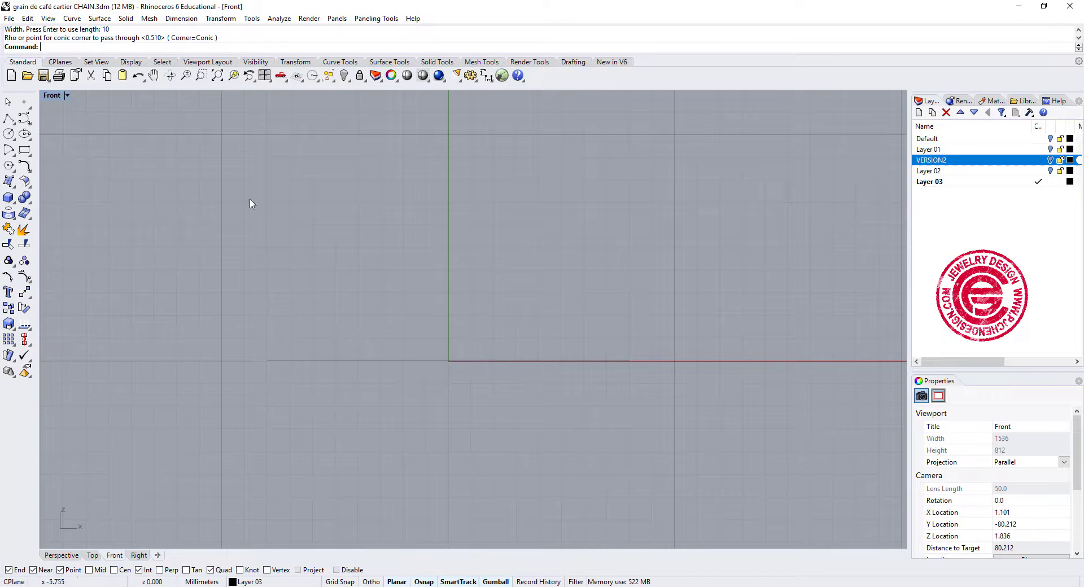
pyautogui.click(12, 153)
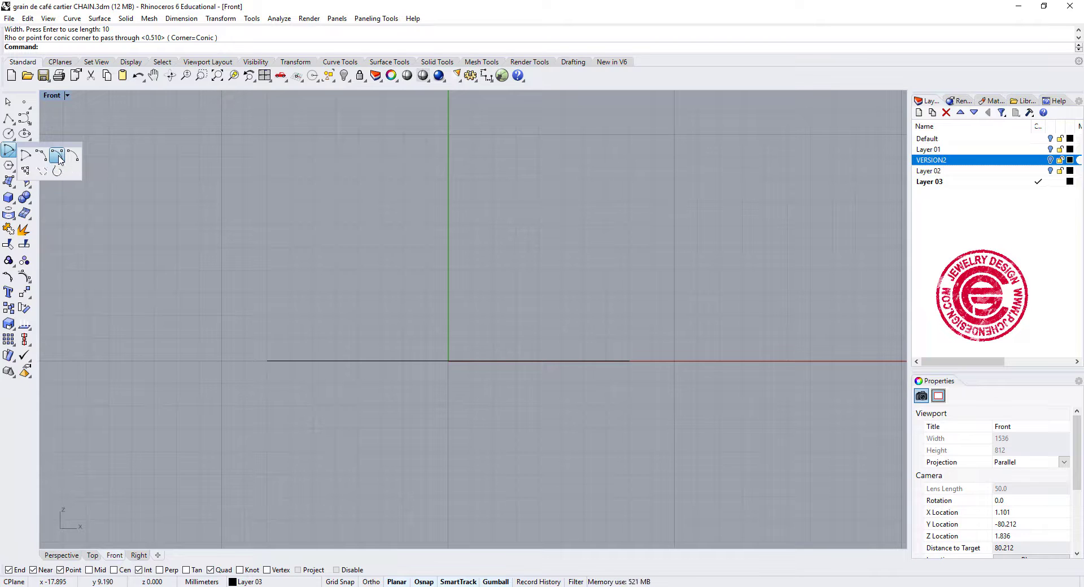
pyautogui.click(58, 157)
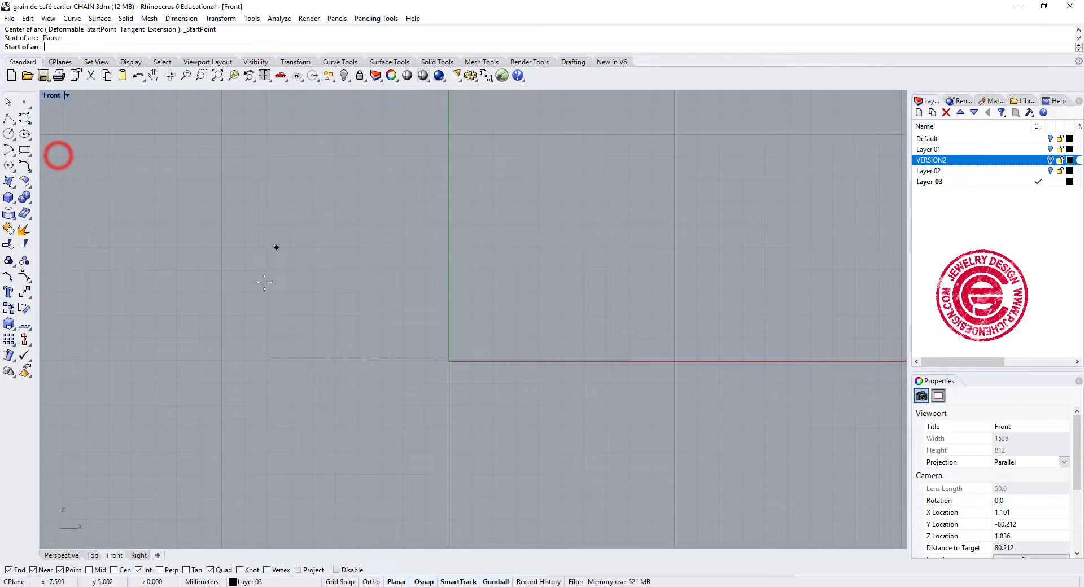
pyautogui.click(267, 356)
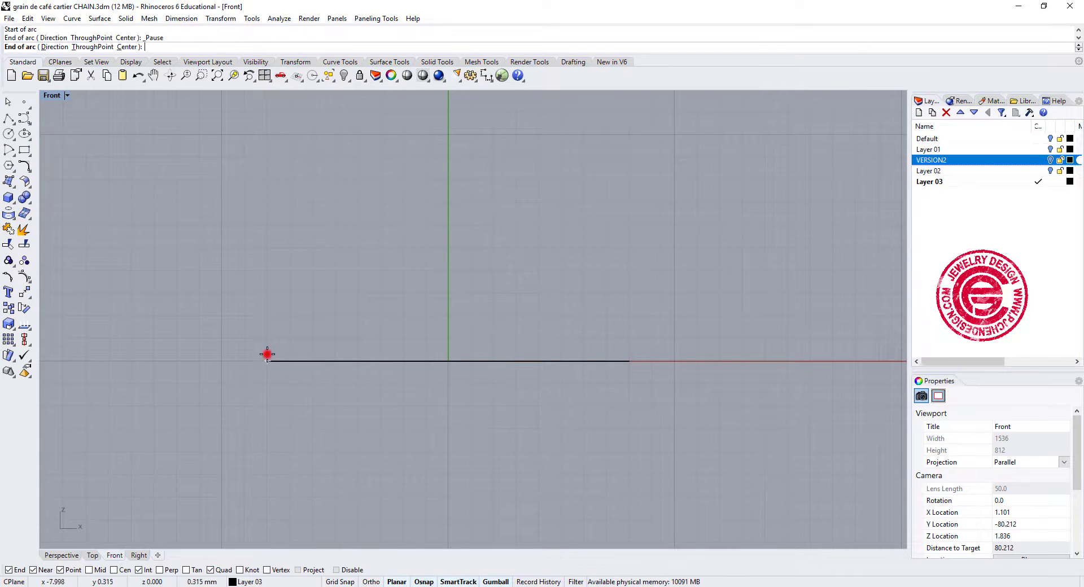
pyautogui.click(629, 361)
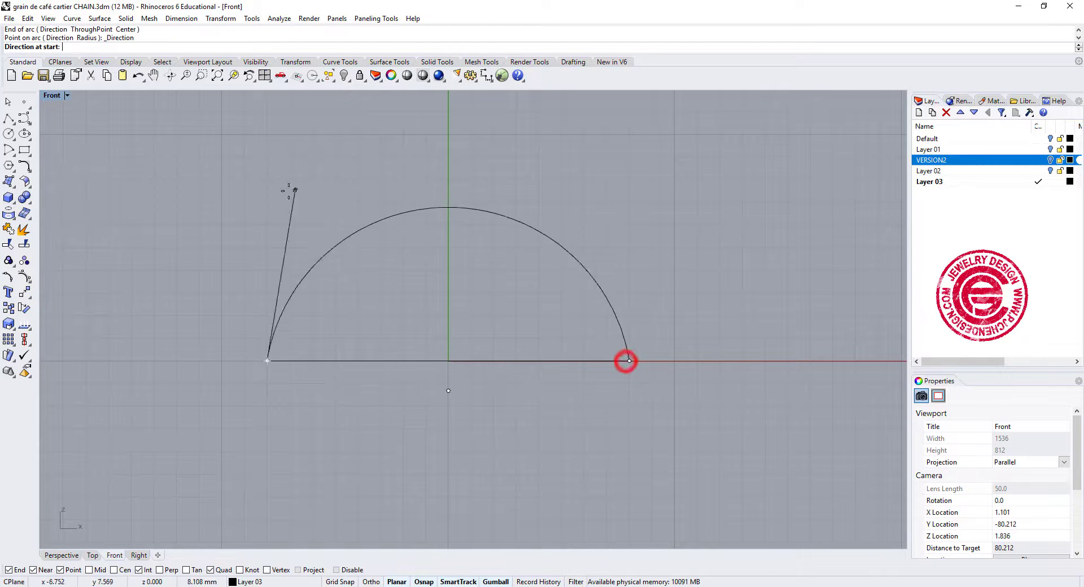
pyautogui.click(242, 209)
# Rebuild the semicircular arc with a point count of 7 and degree 3.
pyautogui.click(695, 286)
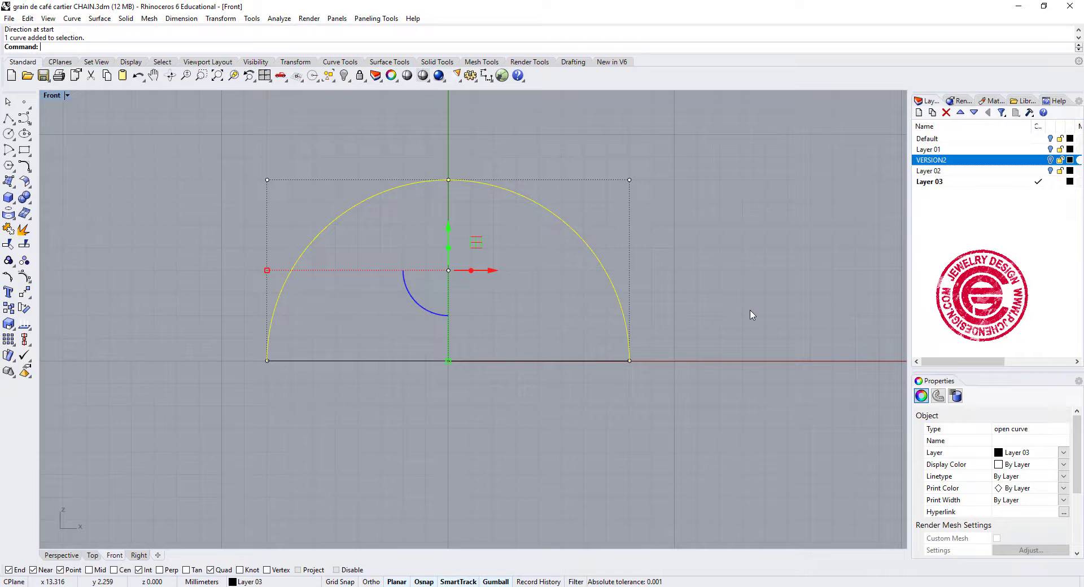
pyautogui.write('Re')
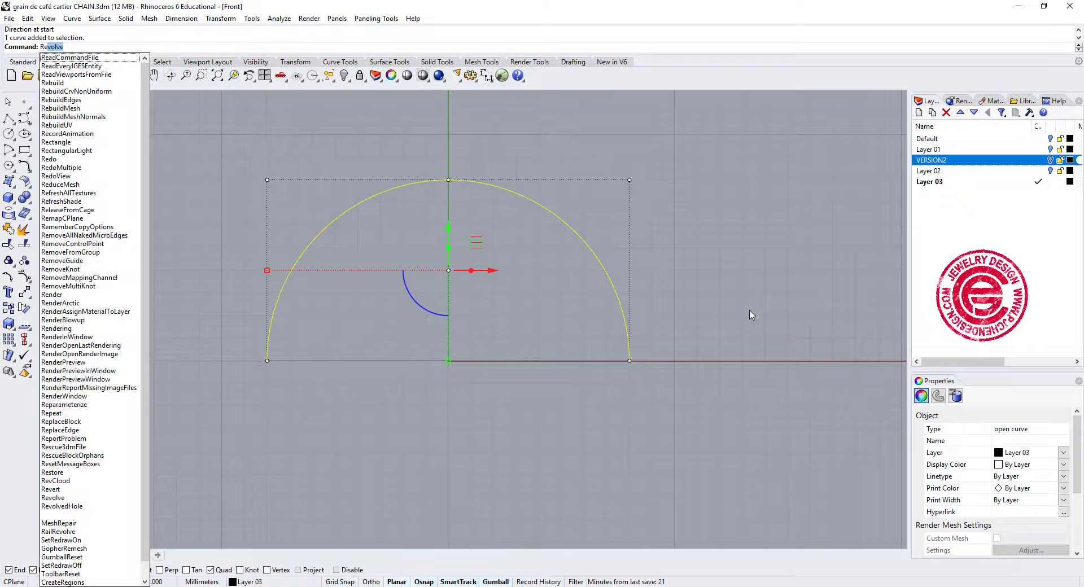
pyautogui.write('b')
pyautogui.press('Return')
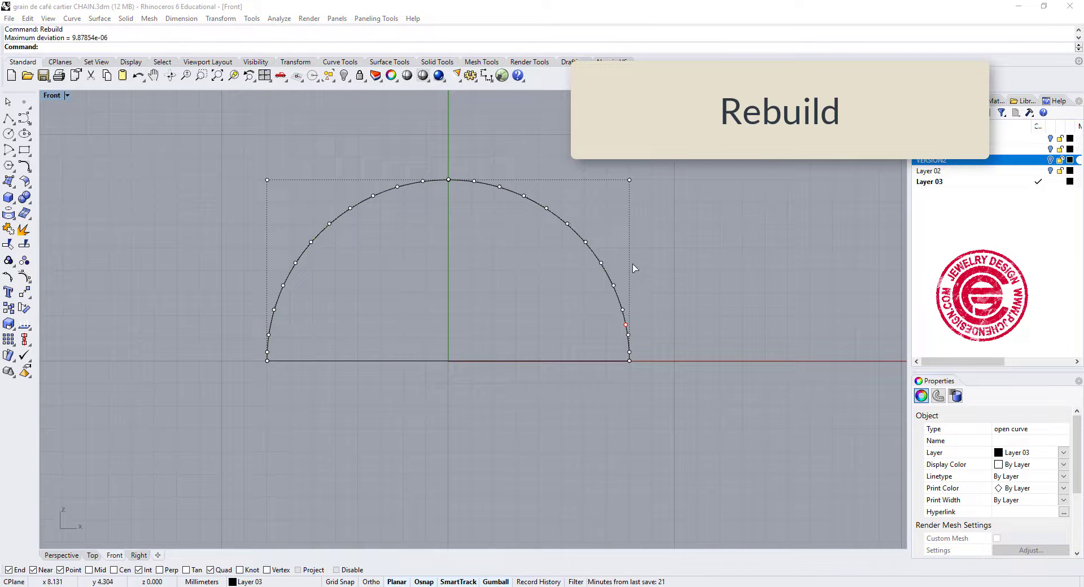
pyautogui.doubleClick(834, 204)
pyautogui.write('7')
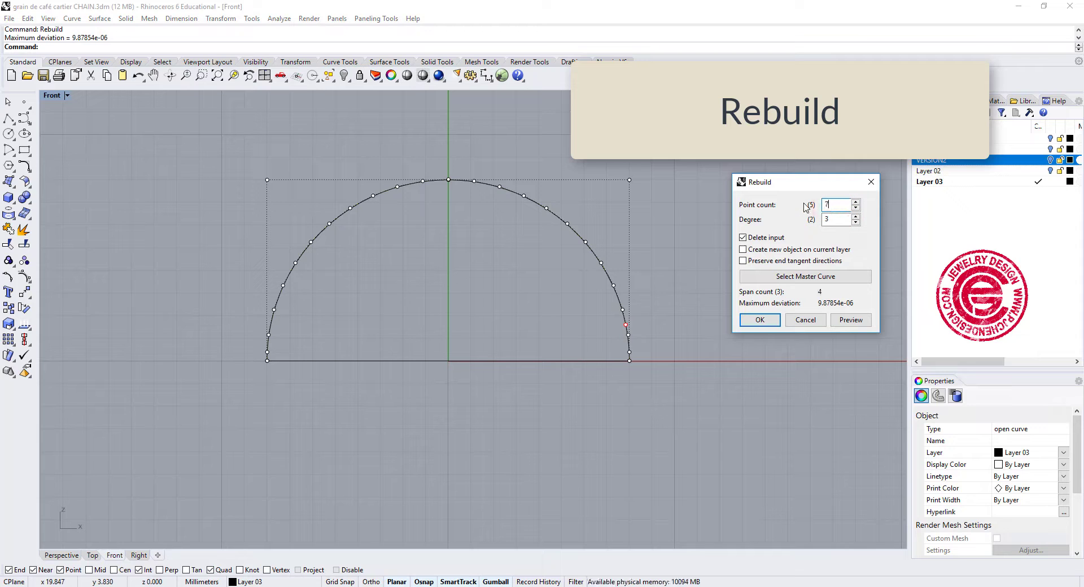
pyautogui.click(761, 320)
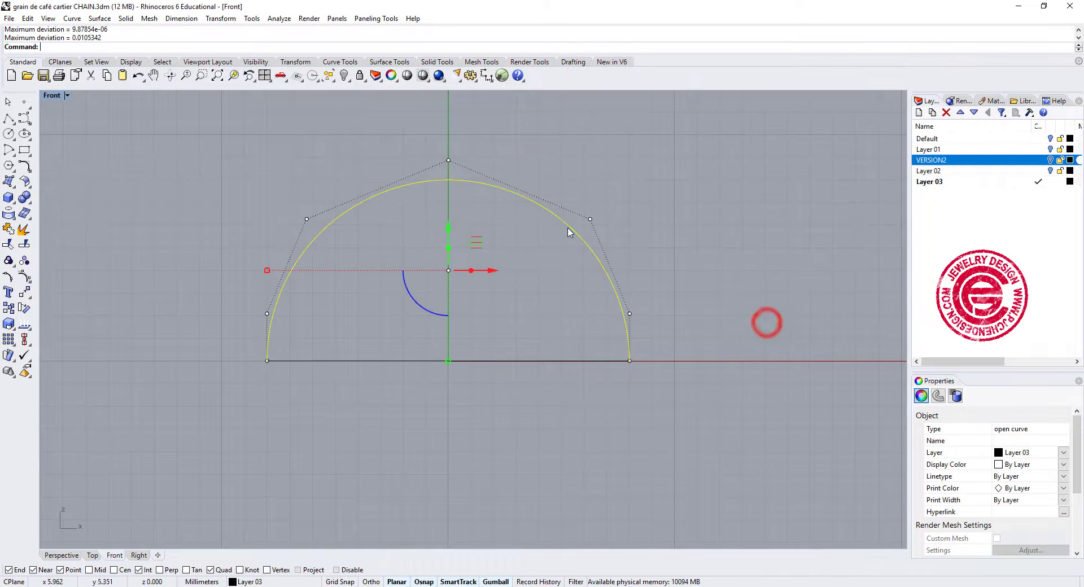
# Lower the rebuilt arc's three upper control points together by about 3.7 mm to flatten the profile.
pyautogui.moveTo(276, 148); pyautogui.dragTo(685, 272)
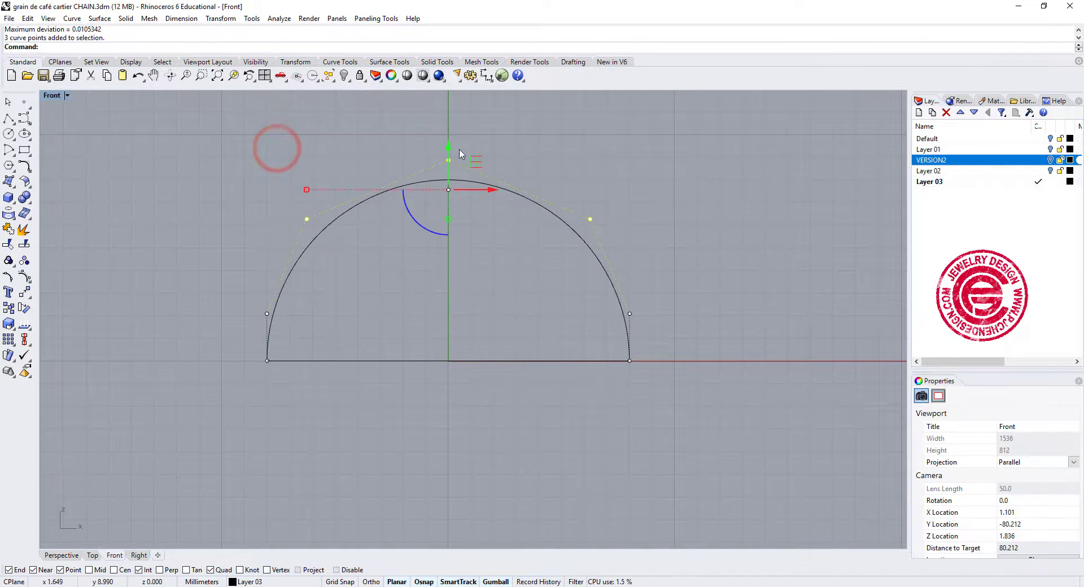
pyautogui.moveTo(450, 146); pyautogui.dragTo(462, 234)
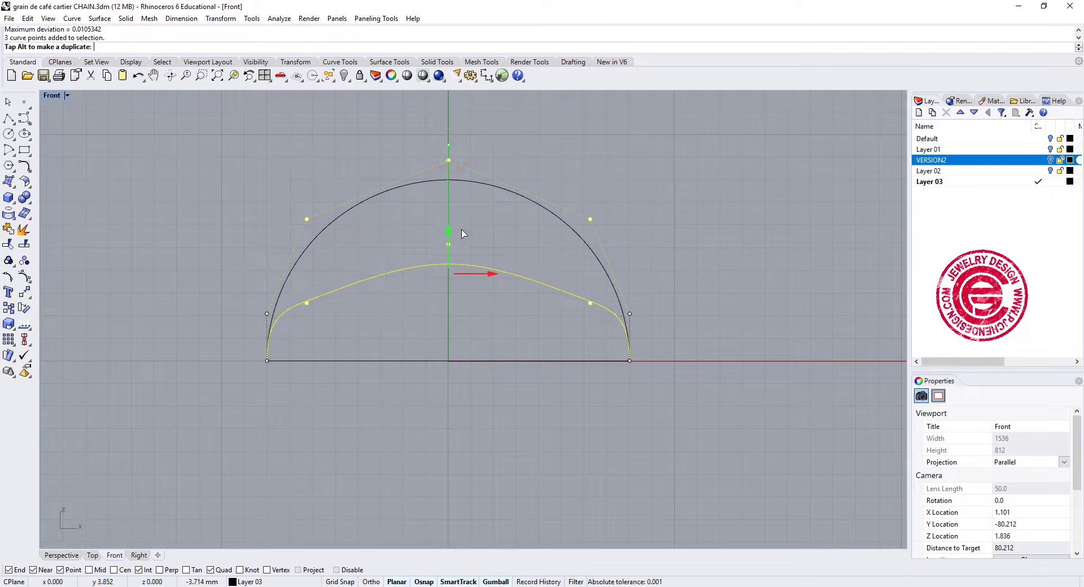
pyautogui.click(537, 226)
pyautogui.click(461, 265)
pyautogui.click(436, 240)
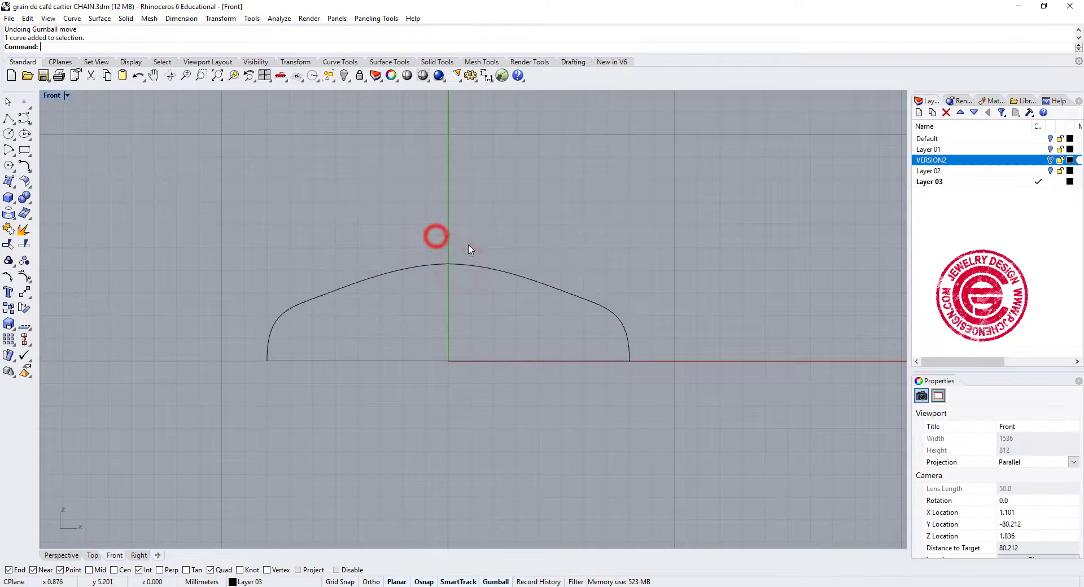
# Lower the profile curve's middle control point to form a concave dip between the two raised shoulders.
pyautogui.click(448, 263)
pyautogui.click(448, 247)
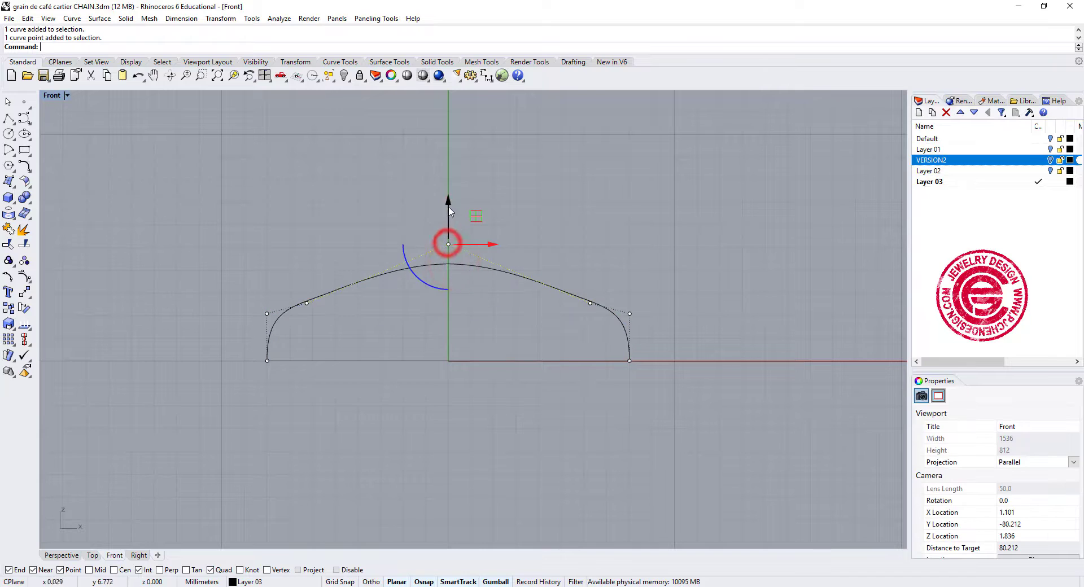
pyautogui.moveTo(448, 199); pyautogui.dragTo(462, 310)
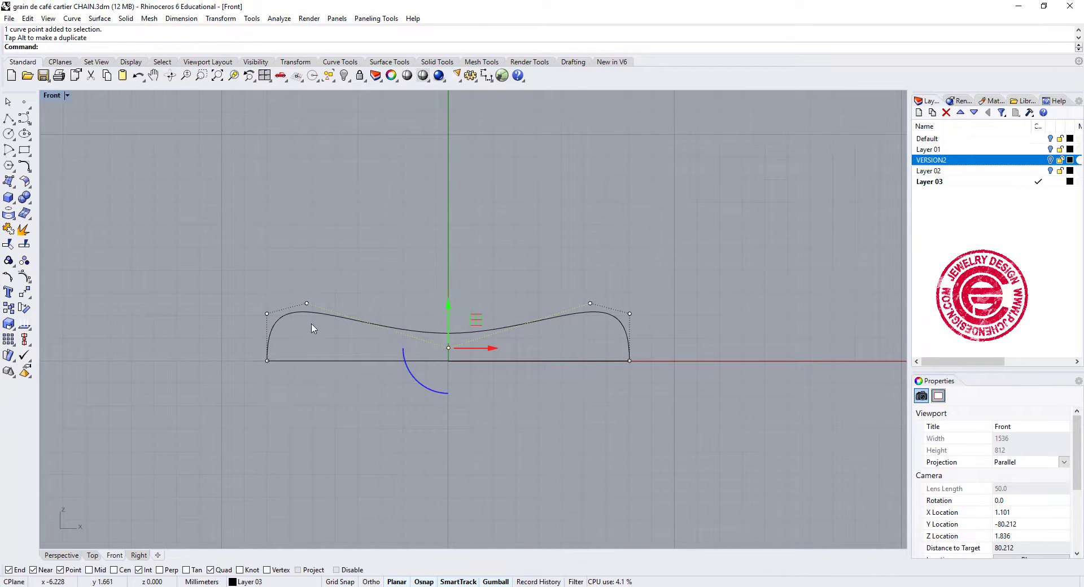
pyautogui.press('Escape')
# Draw a start-end-direction arc across the oval's short axis between its two opposite quadrants, starting vertically to form a semicircle.
pyautogui.doubleClick(51, 94)
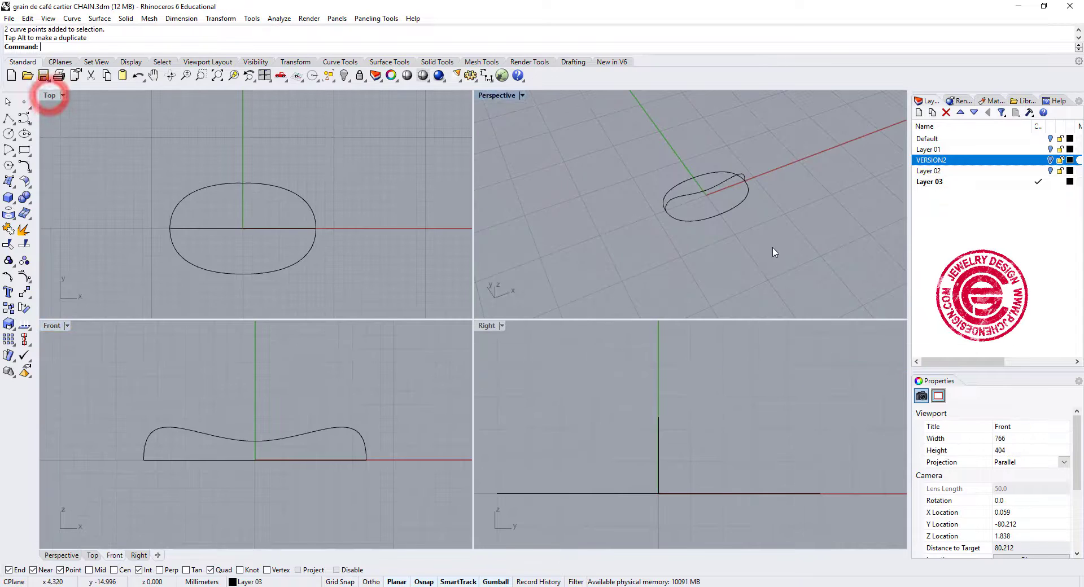
pyautogui.moveTo(774, 249); pyautogui.dragTo(618, 251, button='right')
pyautogui.keyDown('shift'); pyautogui.moveTo(641, 181); pyautogui.dragTo(702, 232, button='right'); pyautogui.keyUp('shift')
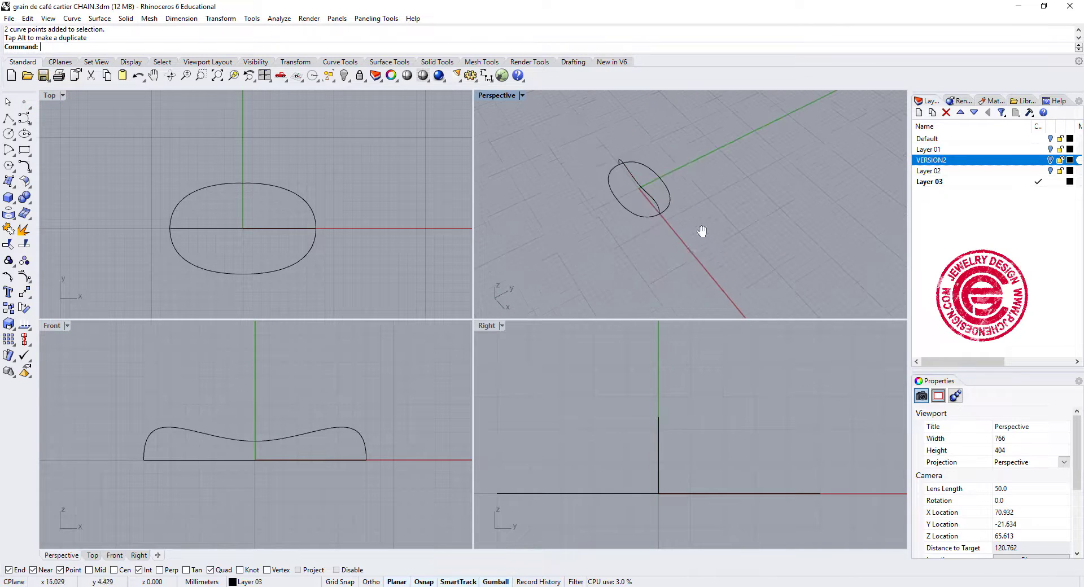
pyautogui.scroll(5, 702, 231)
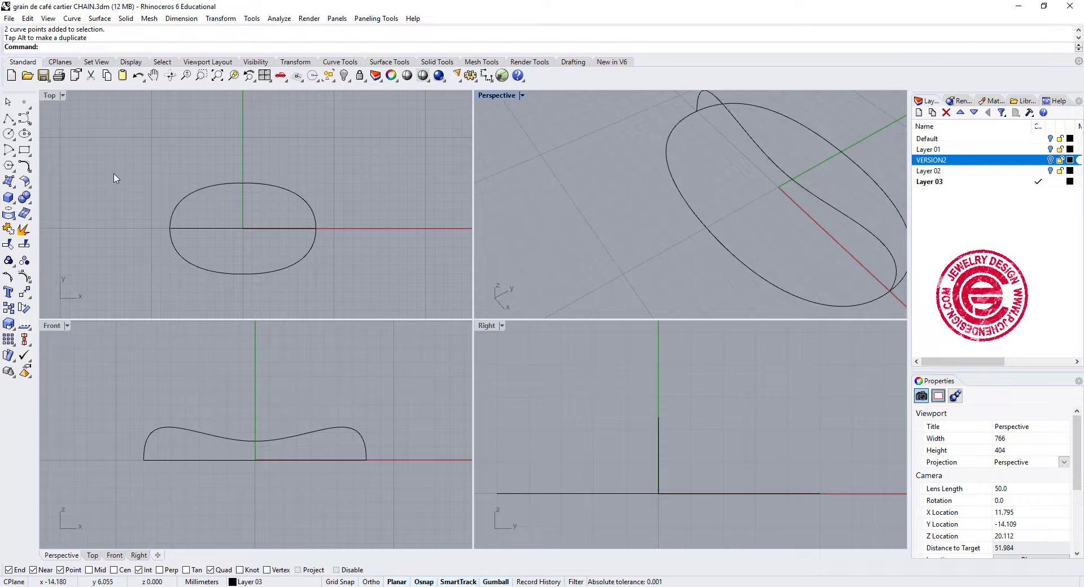
pyautogui.rightClick(24, 166)
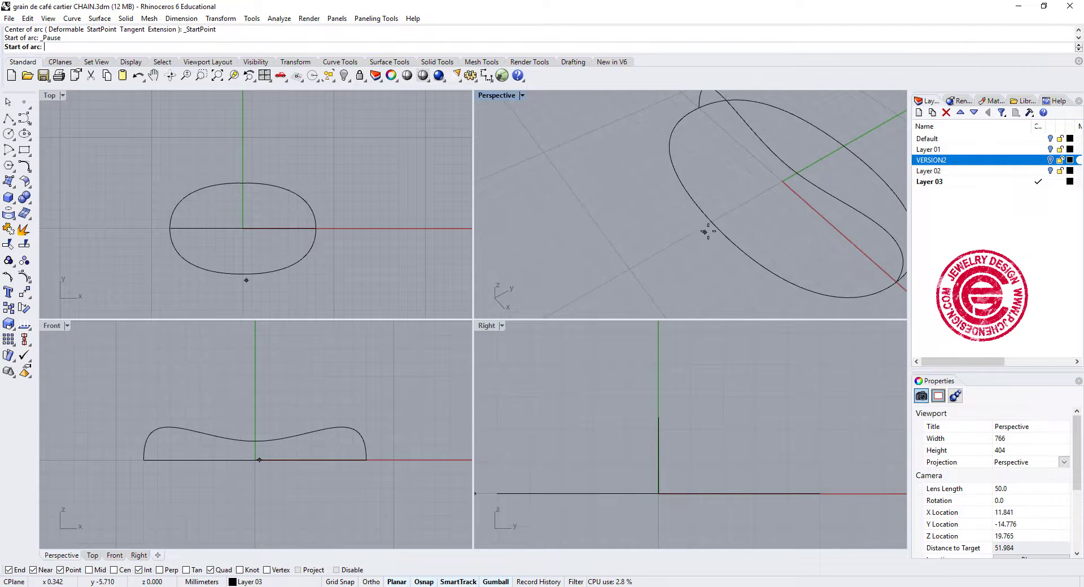
pyautogui.click(712, 221)
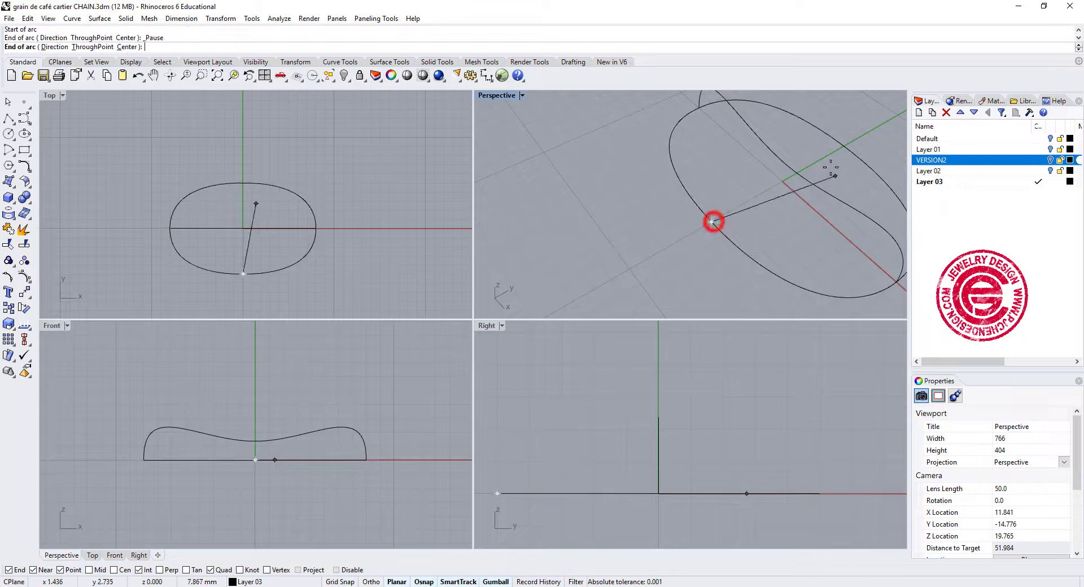
pyautogui.click(845, 145)
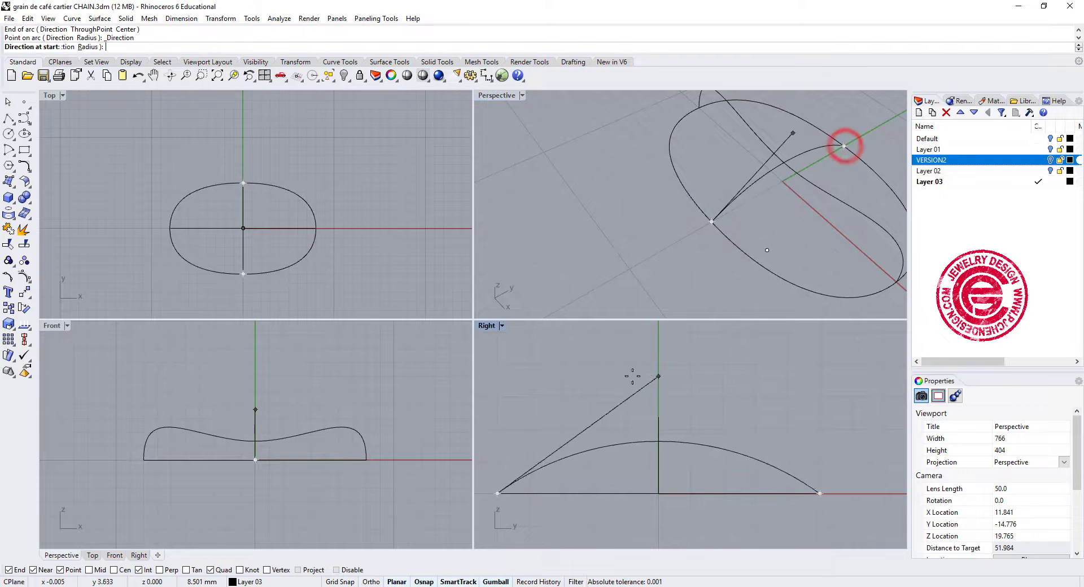
pyautogui.click(574, 378)
# Rebuild the crosswise semicircular arc with a point count of 7 and degree 3.
pyautogui.click(593, 345)
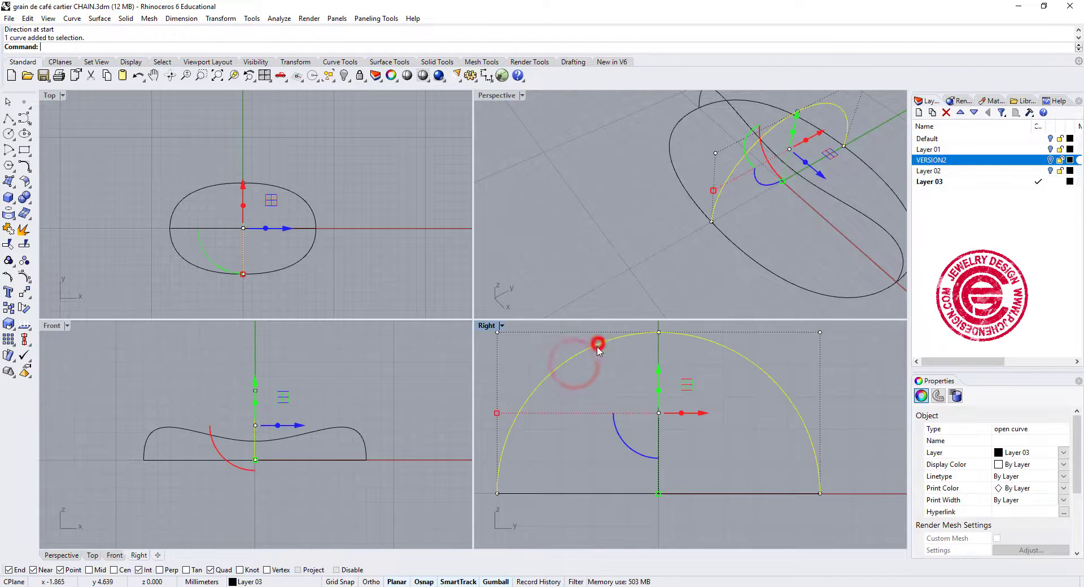
pyautogui.scroll(-3, 618, 418)
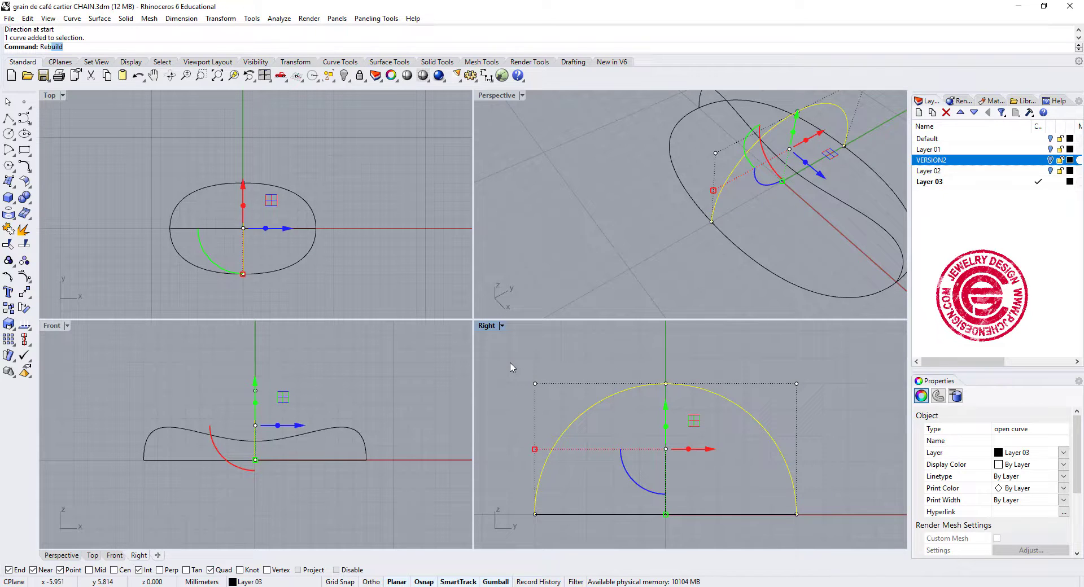
pyautogui.press('Return')
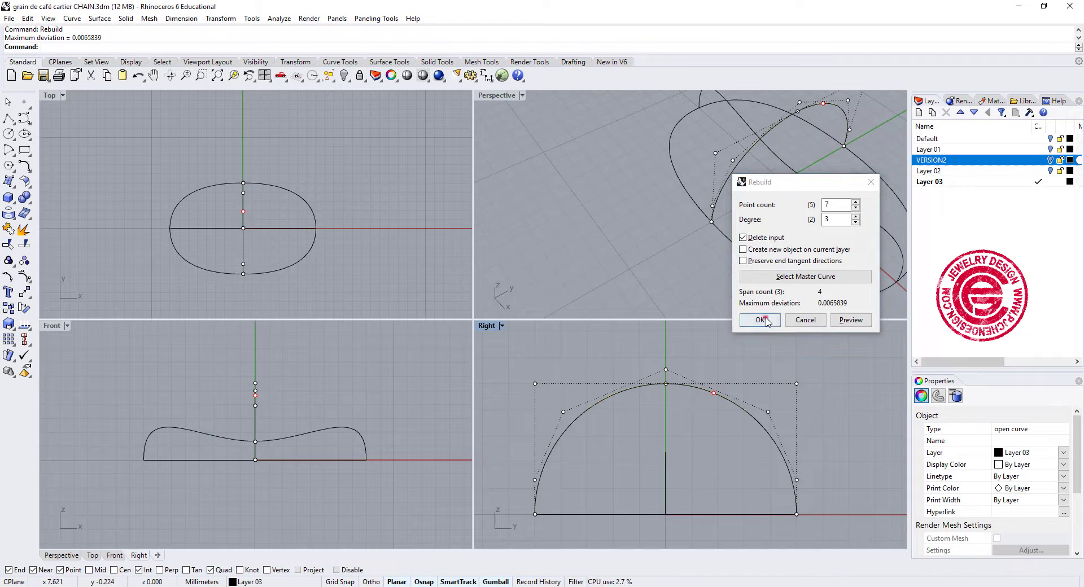
pyautogui.click(761, 321)
# Lower the crosswise arc's three upper control points together in the Right view to flatten its dome.
pyautogui.moveTo(537, 359); pyautogui.dragTo(854, 444)
pyautogui.moveTo(669, 344); pyautogui.dragTo(682, 384)
pyautogui.press('Escape')
pyautogui.press('Escape')
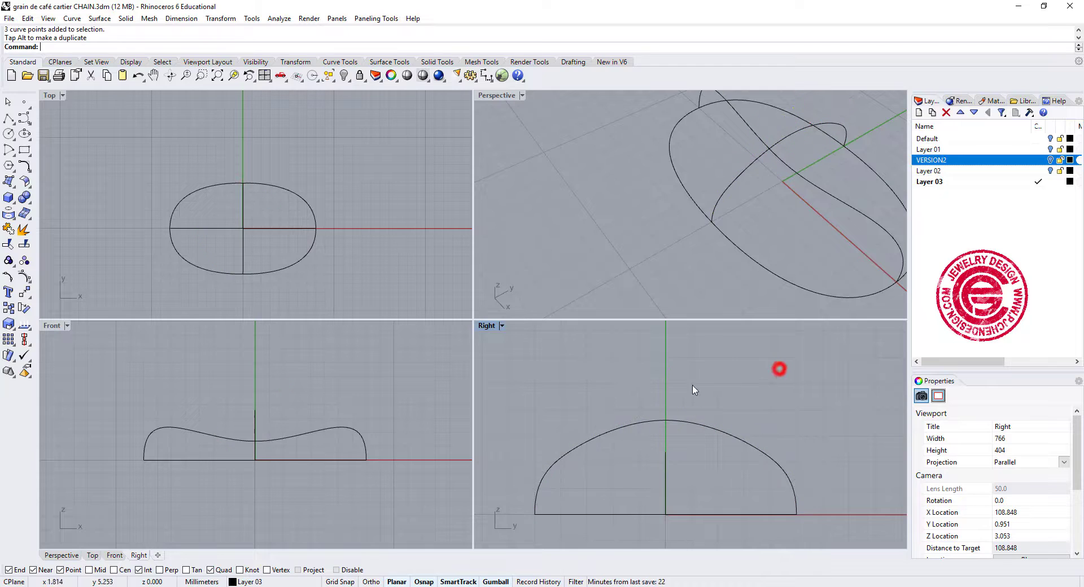
# Lower the crosswise profile's middle control point by about 2.8 mm to form a concave dip at its centre.
pyautogui.click(672, 418)
pyautogui.press('F10')
pyautogui.click(666, 406)
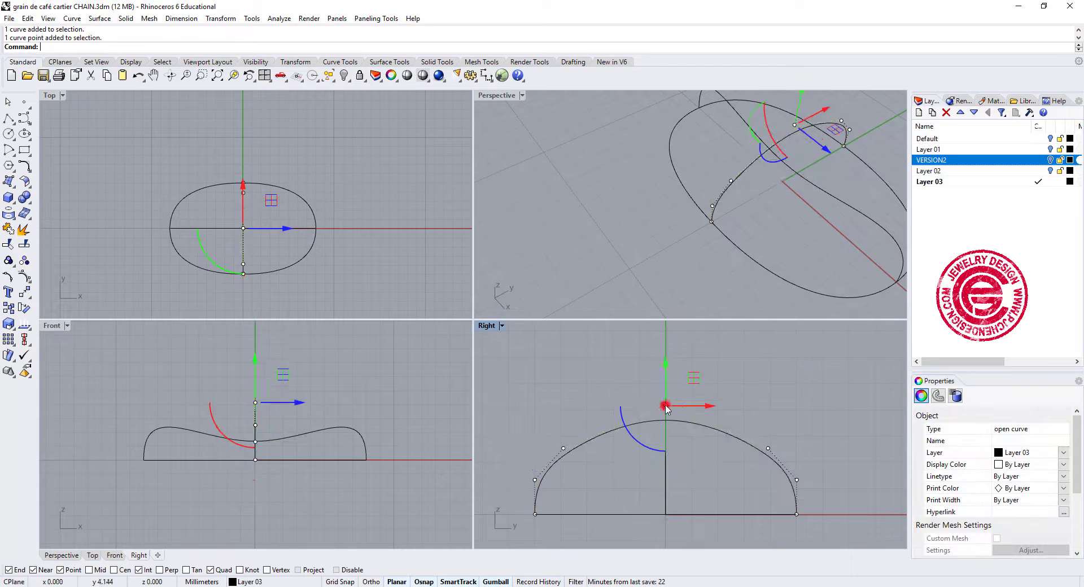
pyautogui.moveTo(666, 364); pyautogui.dragTo(676, 441)
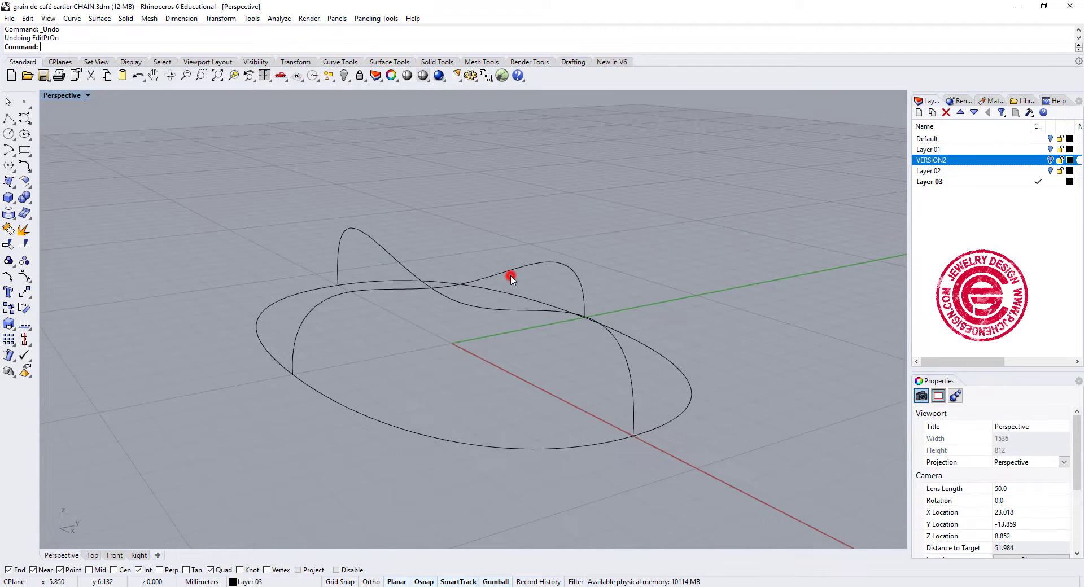
# Show the crosswise profile's edit points and move its middle edit point onto the lengthwise profile so the two curves intersect.
pyautogui.click(500, 273)
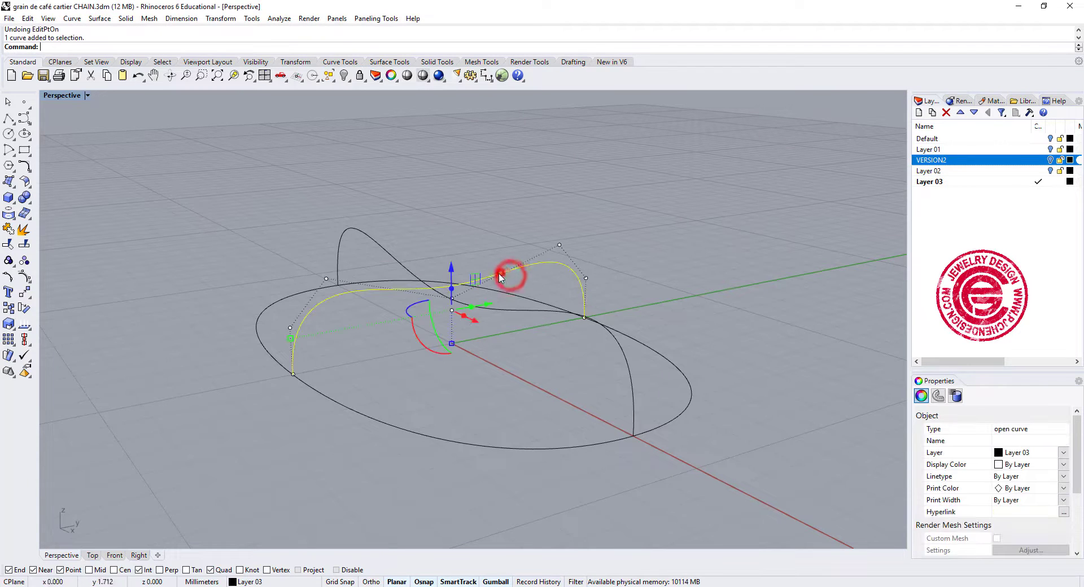
pyautogui.moveTo(540, 359); pyautogui.dragTo(566, 321, button='right')
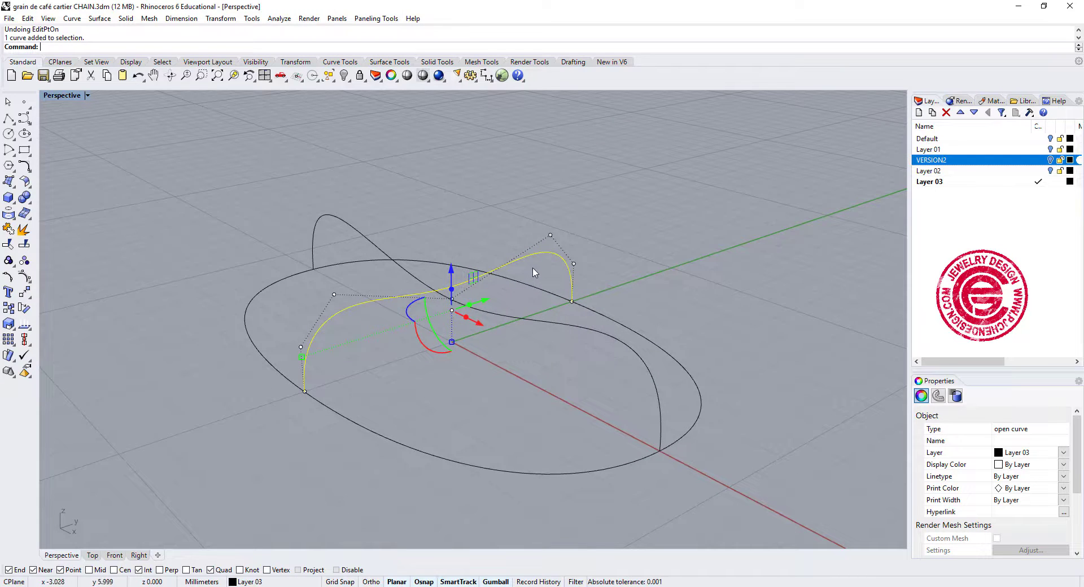
pyautogui.scroll(2, 536, 272)
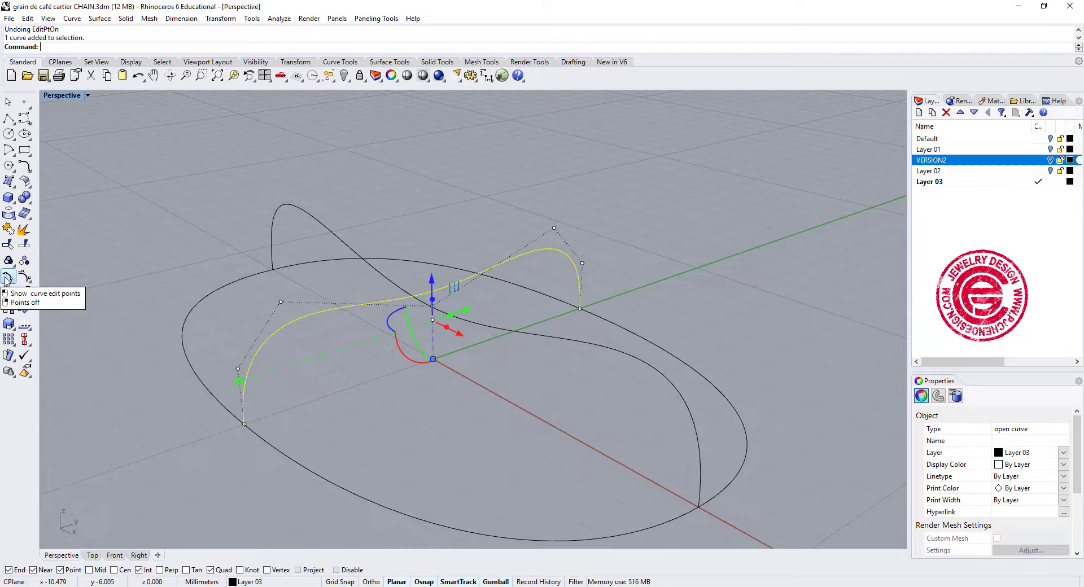
pyautogui.click(460, 184)
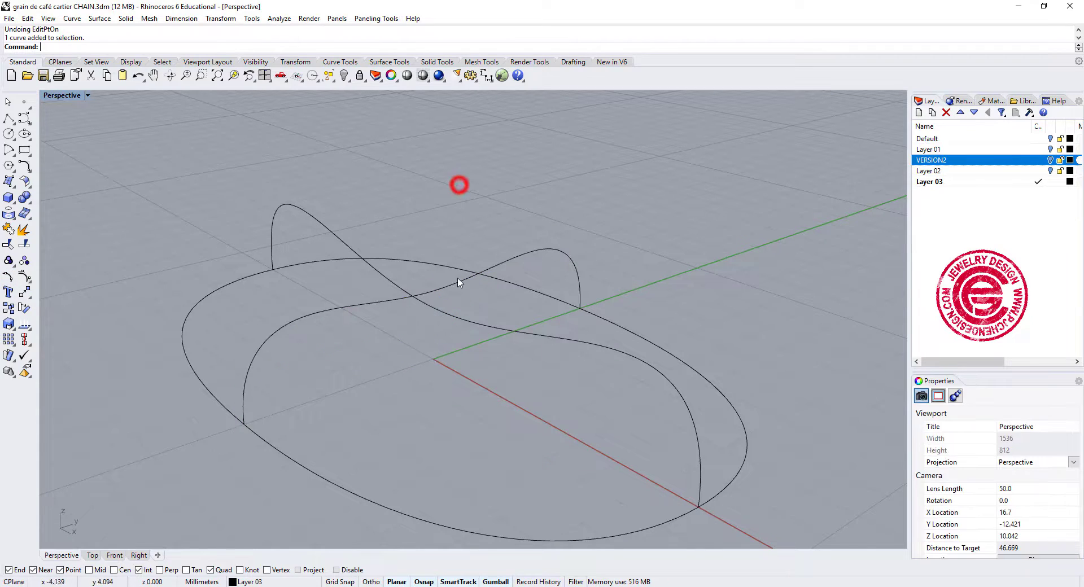
pyautogui.click(457, 281)
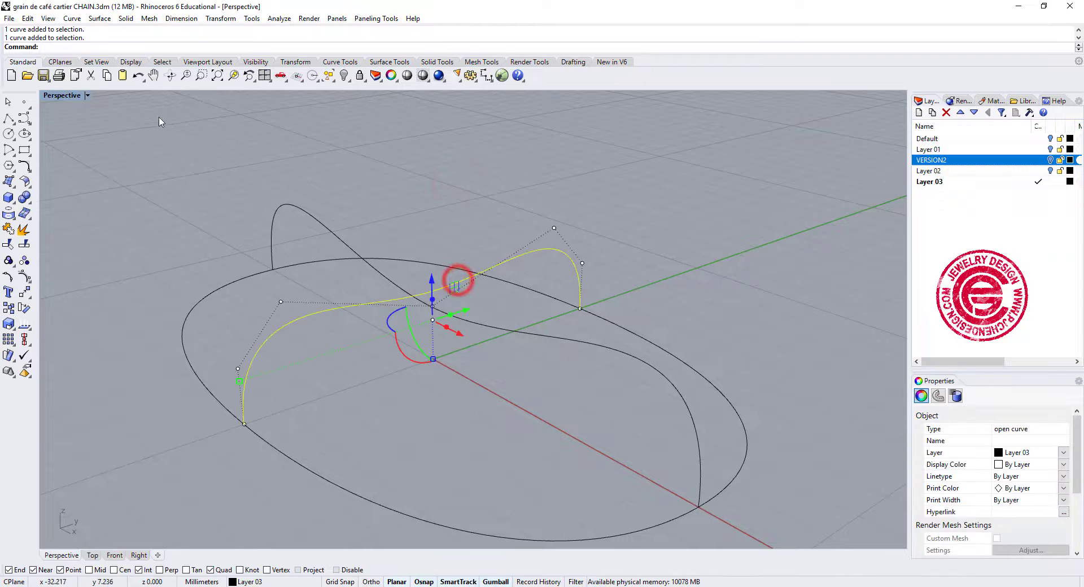
pyautogui.click(9, 261)
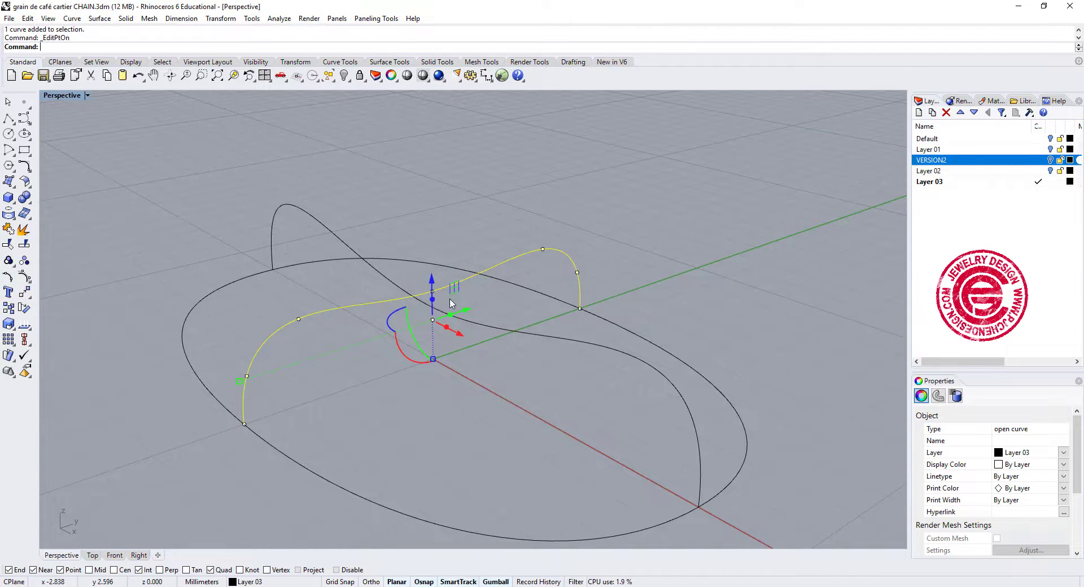
pyautogui.moveTo(451, 303)
pyautogui.mouseDown(button='right')
pyautogui.moveTo(678, 300)
pyautogui.moveTo(429, 301)
pyautogui.mouseUp(button='right')
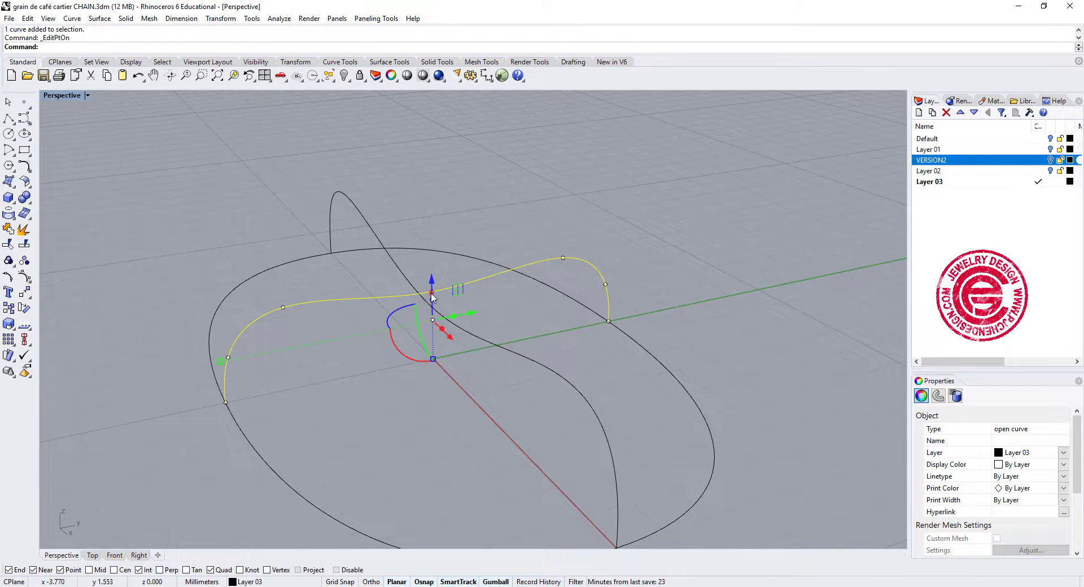
pyautogui.click(432, 295)
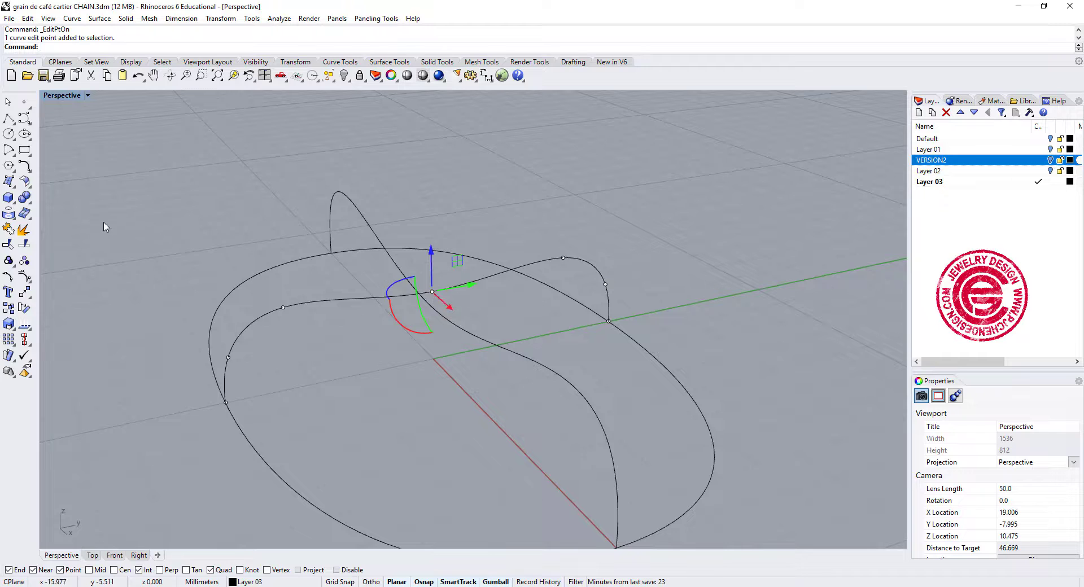
pyautogui.click(24, 292)
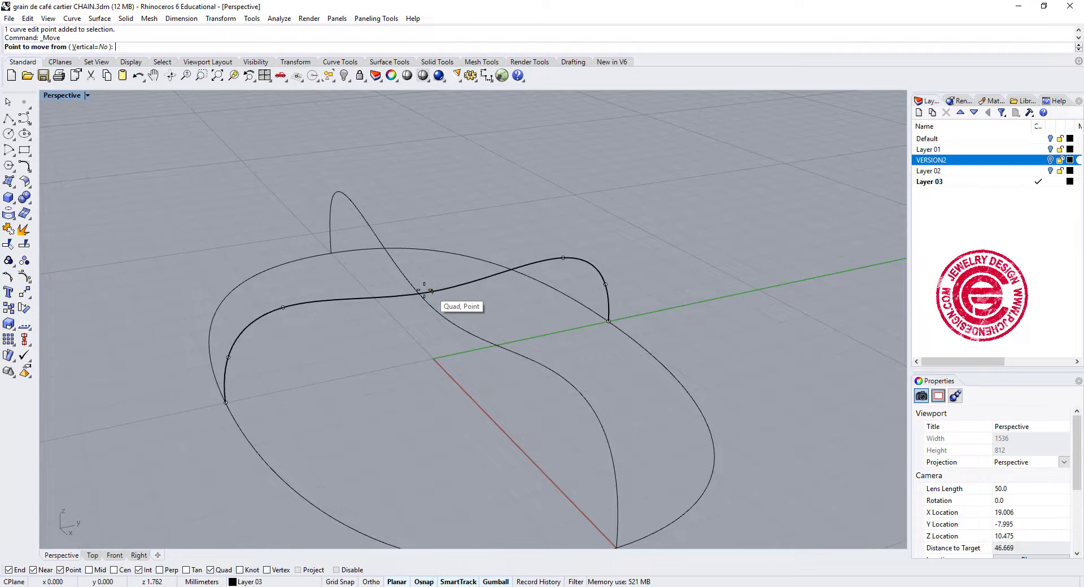
pyautogui.click(433, 291)
pyautogui.click(431, 304)
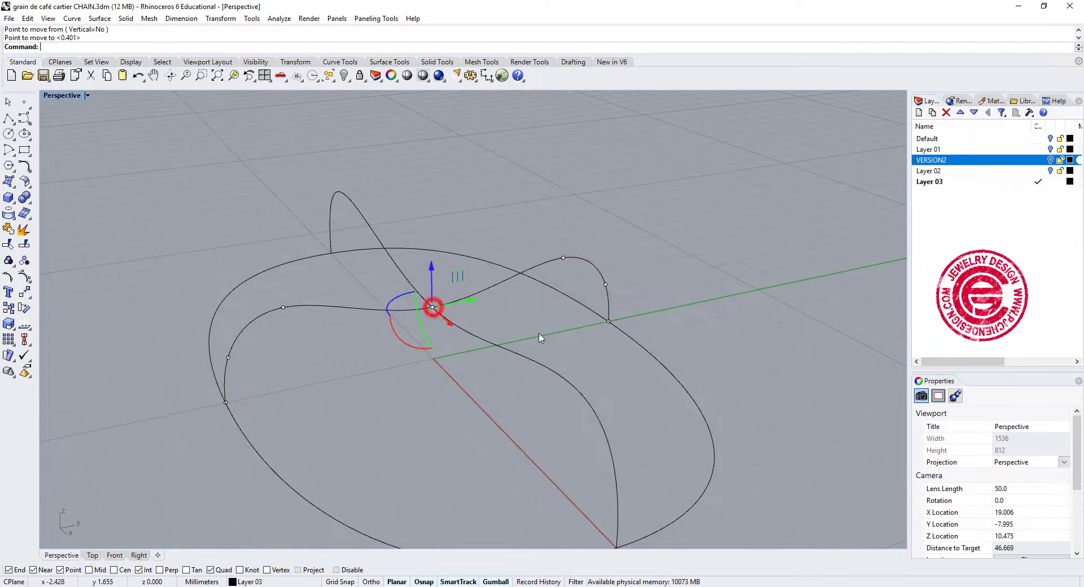
# Split the oval into two halves using the crosswise profile curve as the cutting object.
pyautogui.moveTo(537, 339); pyautogui.dragTo(637, 374, button='right')
pyautogui.scroll(-1, 723, 360)
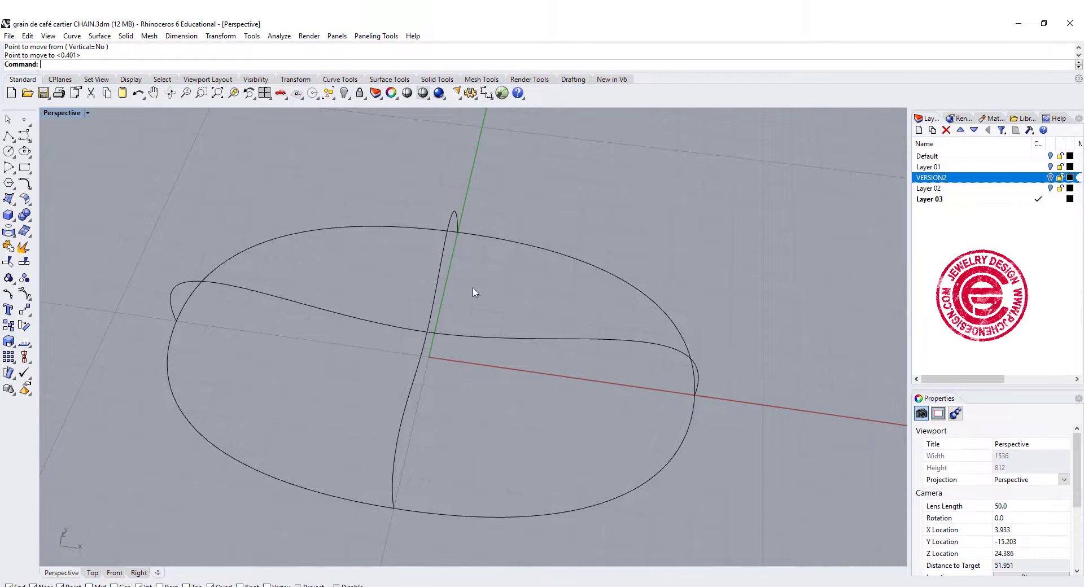
pyautogui.click(430, 321)
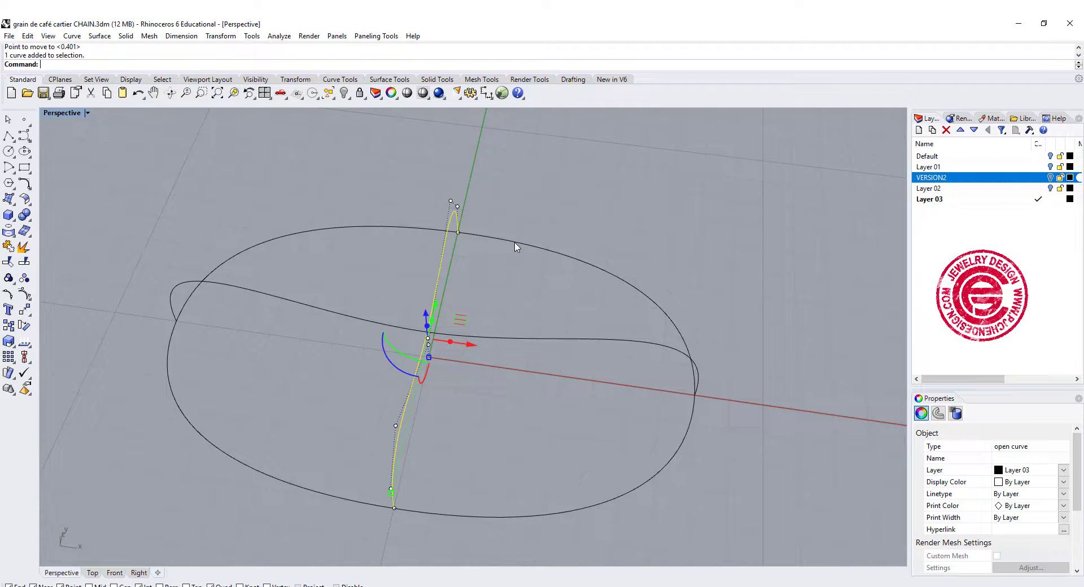
pyautogui.click(524, 221)
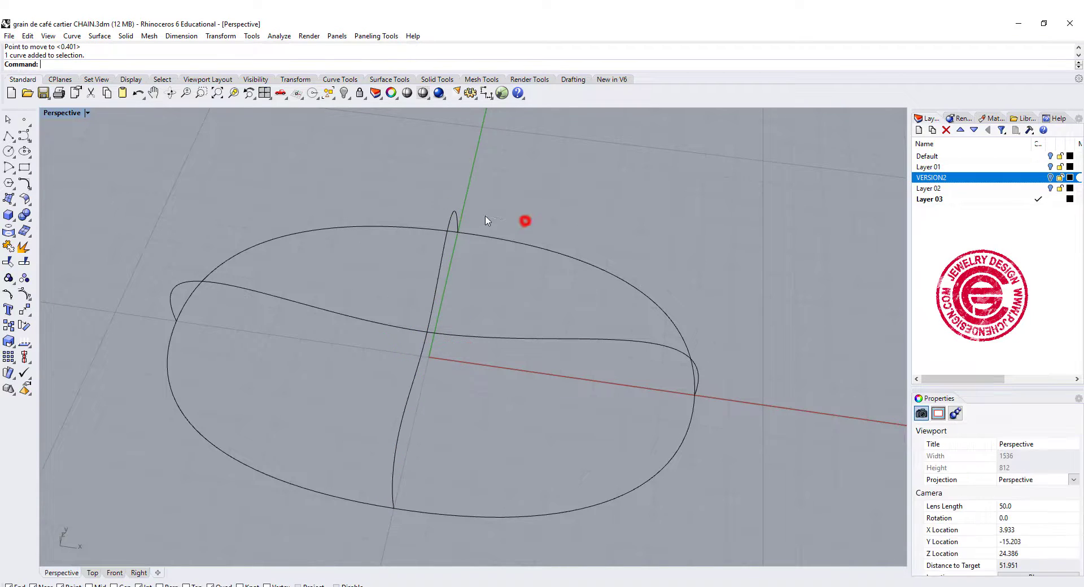
pyautogui.click(25, 261)
pyautogui.click(542, 249)
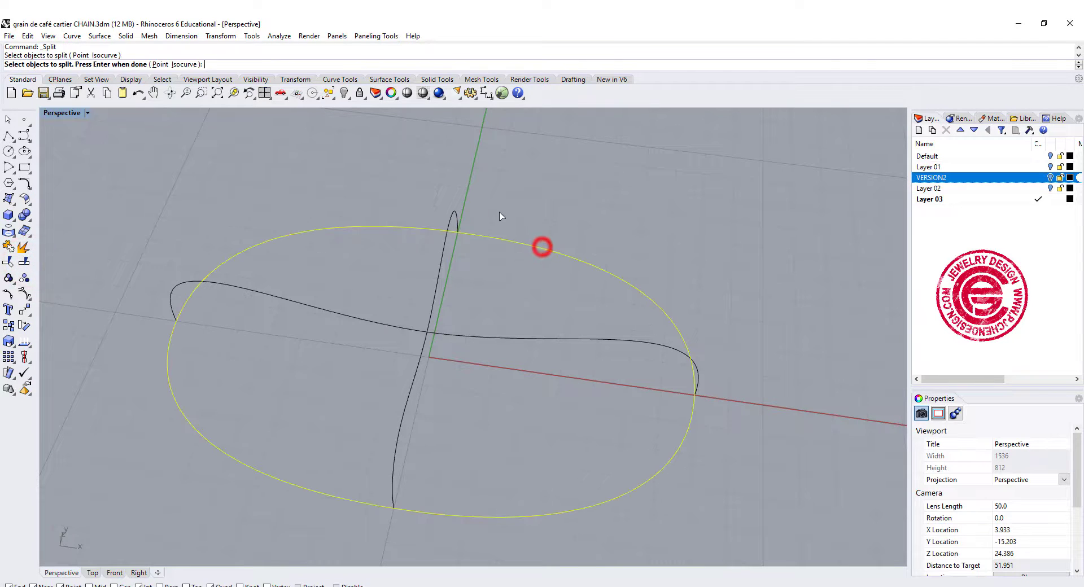
pyautogui.press('Return')
pyautogui.click(456, 220)
pyautogui.press('Return')
pyautogui.click(519, 287)
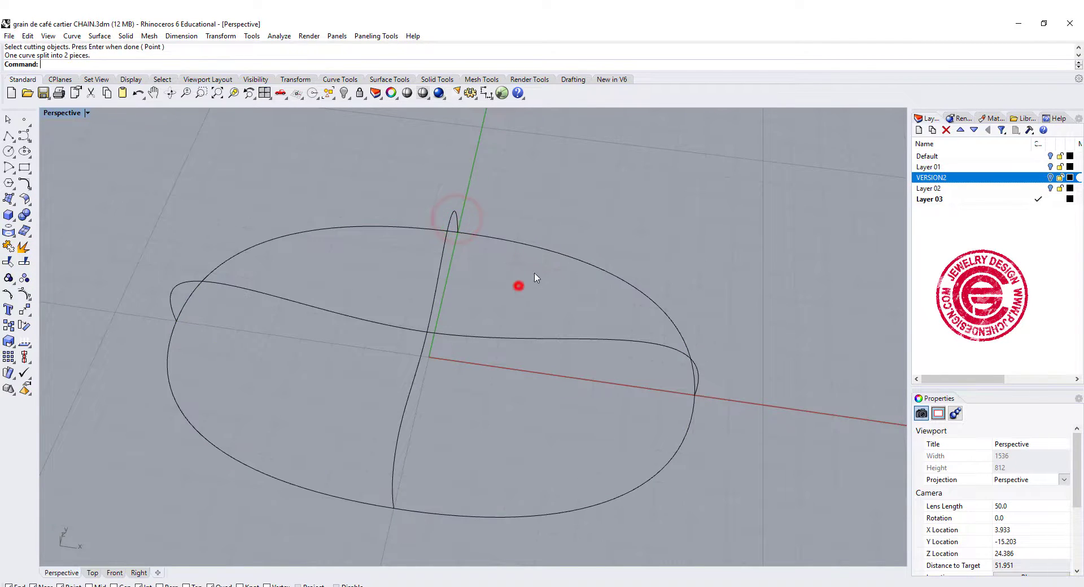
# Check the two oval halves and both profile curves by selecting them individually.
pyautogui.click(551, 248)
pyautogui.keyDown('shift'); pyautogui.click(440, 263); pyautogui.keyUp('shift')
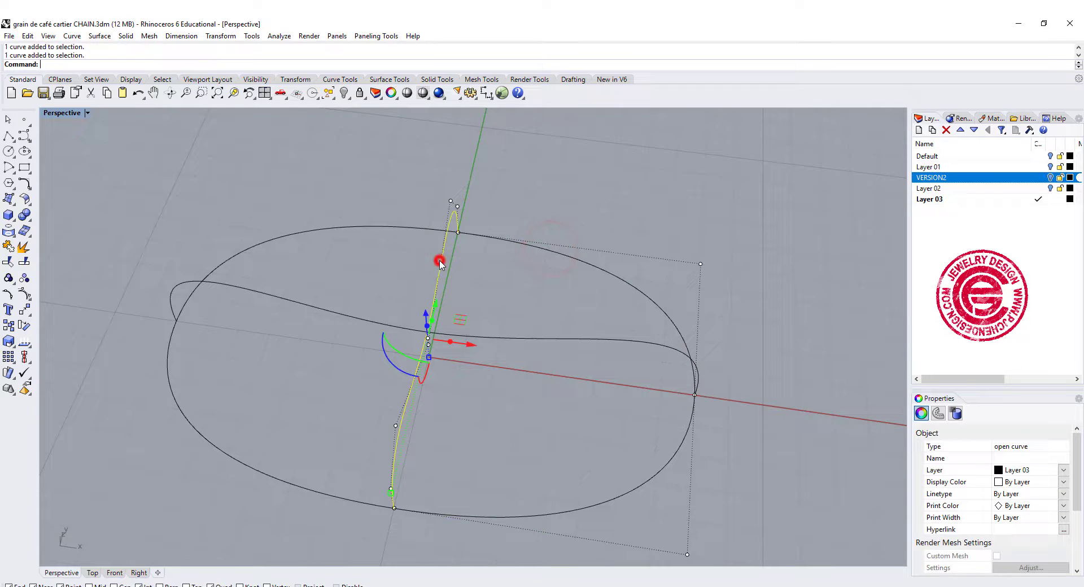
pyautogui.click(419, 229)
pyautogui.click(582, 318)
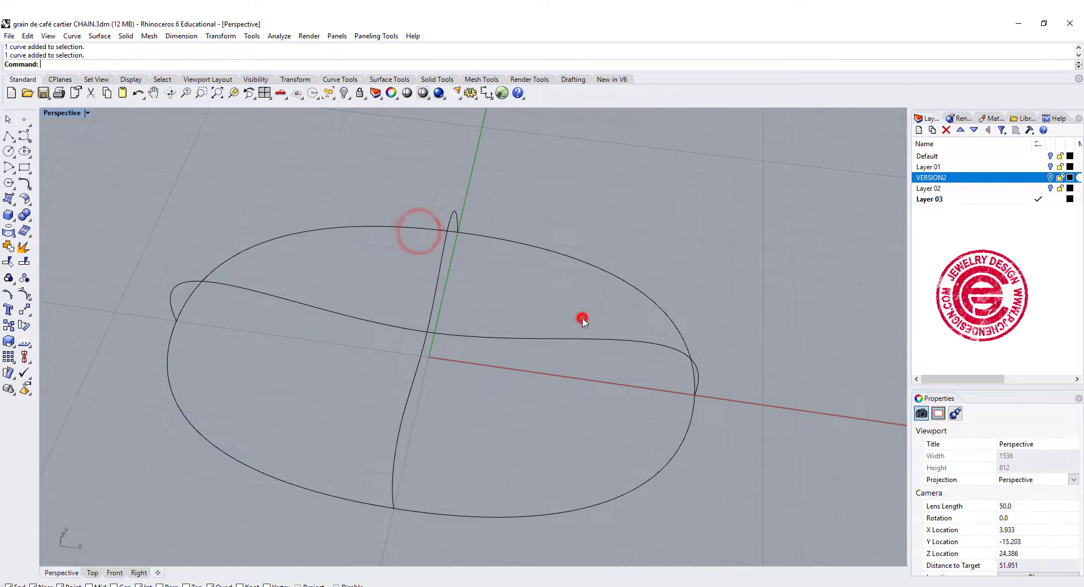
pyautogui.click(514, 340)
pyautogui.click(716, 296)
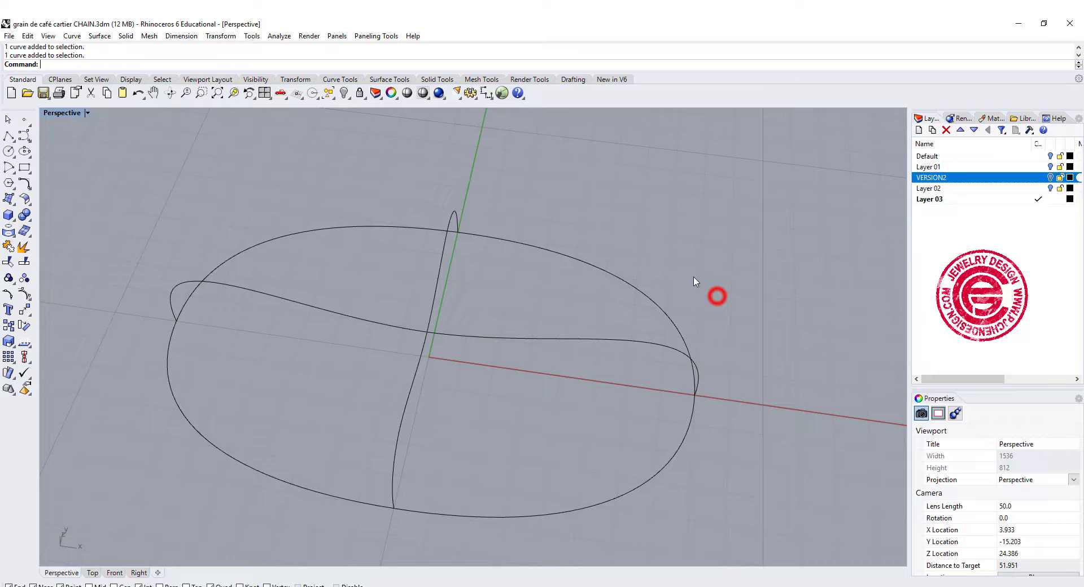
# Create a curve network surface from the two oval halves and the two crossing profile curves, accepting the default surface options.
pyautogui.click(106, 38)
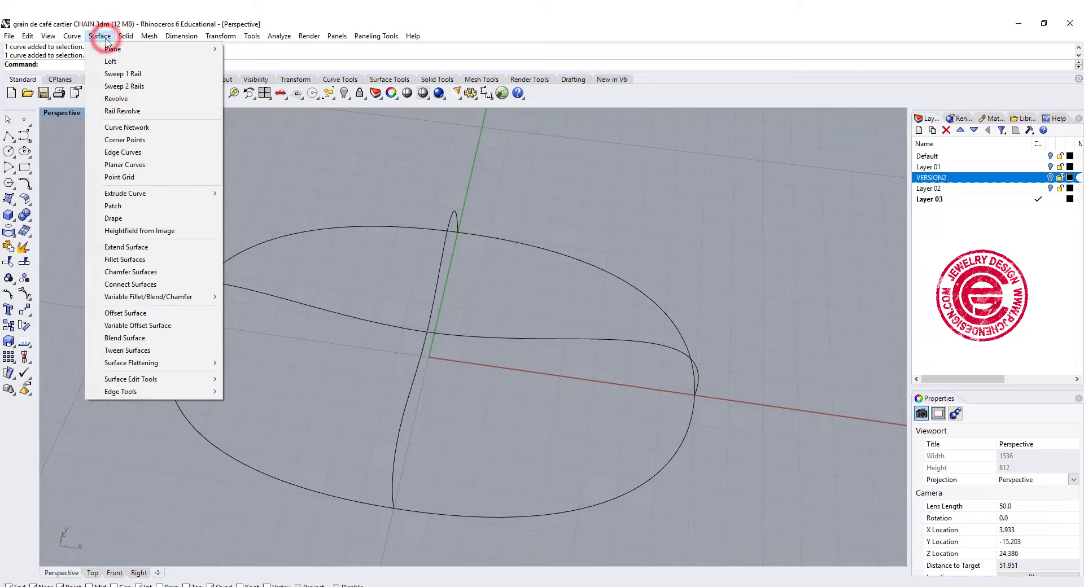
pyautogui.click(123, 129)
pyautogui.click(482, 232)
pyautogui.click(455, 218)
pyautogui.click(427, 228)
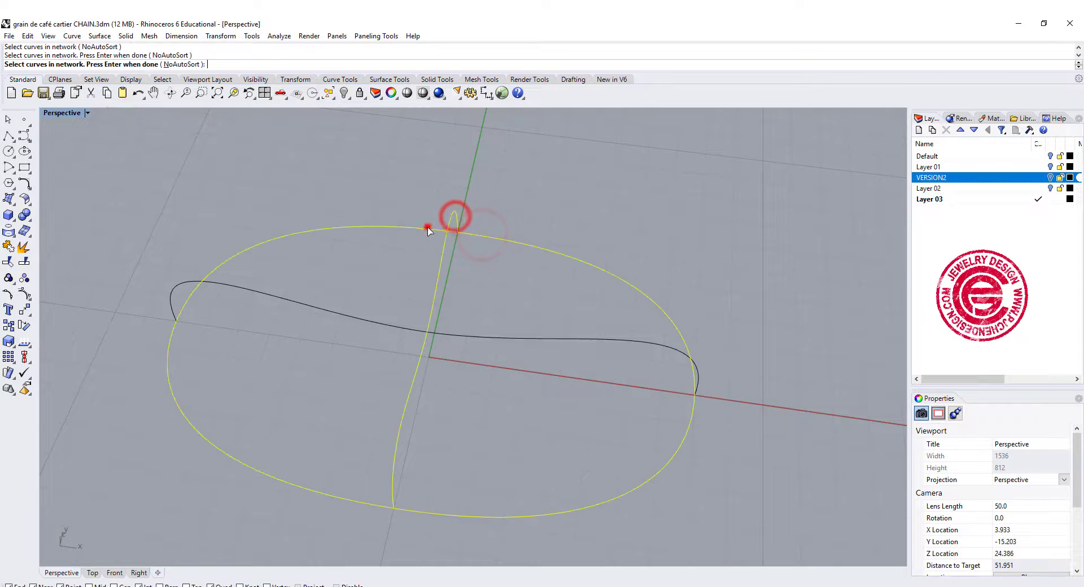
pyautogui.click(485, 337)
pyautogui.press('Return')
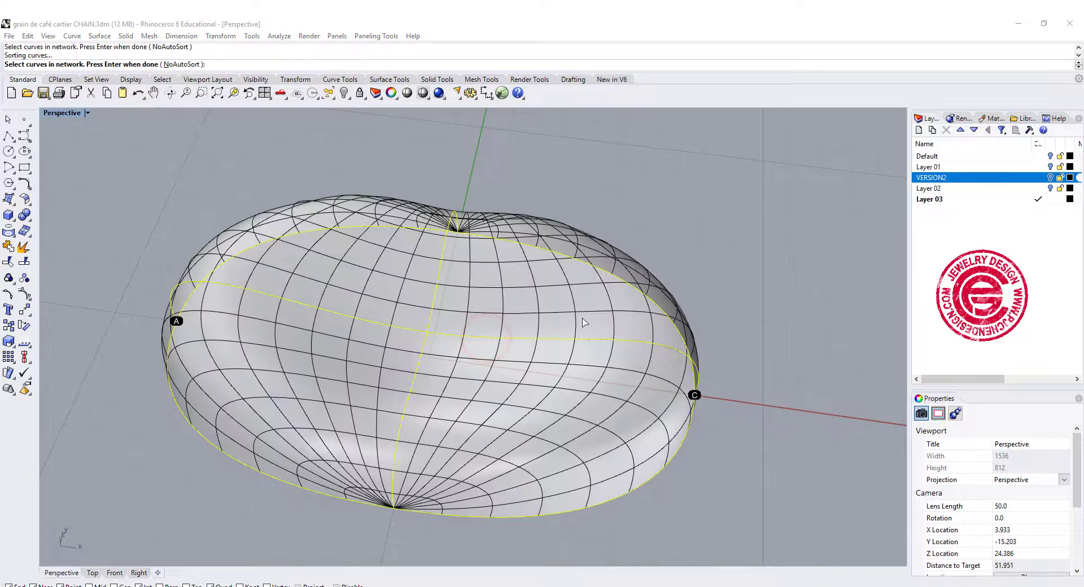
pyautogui.press('Return')
# Move the bean-shaped network surface along the negative X direction, clear of its construction curves.
pyautogui.moveTo(629, 314); pyautogui.dragTo(648, 303, button='right')
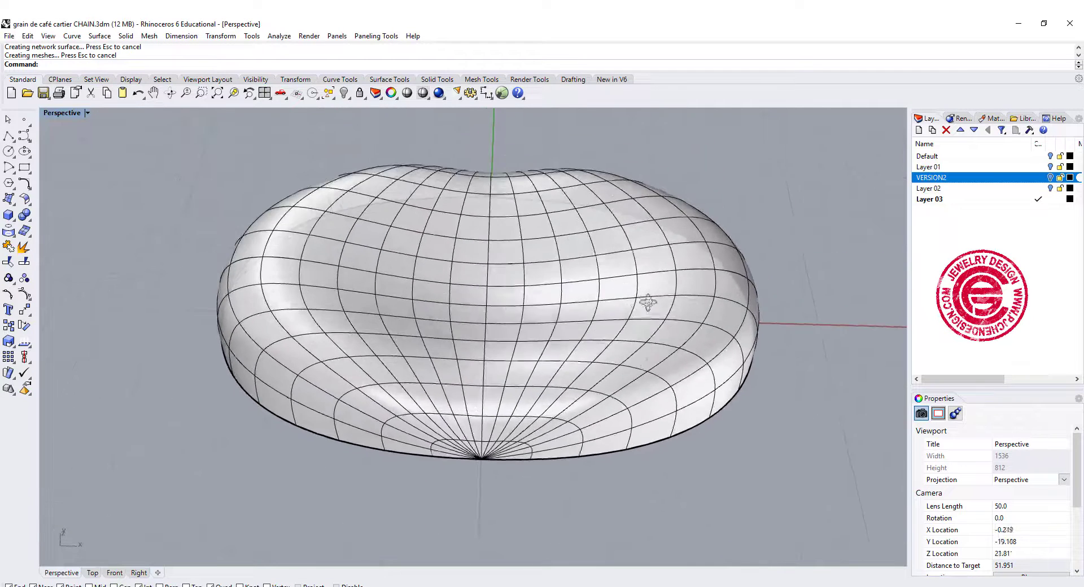
pyautogui.scroll(-5, 648, 303)
pyautogui.click(629, 346)
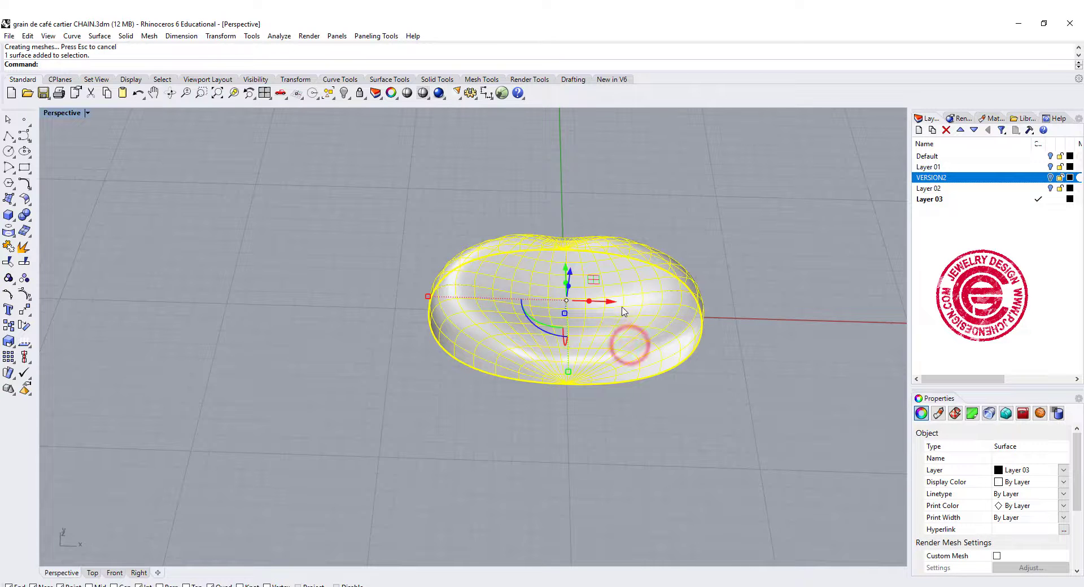
pyautogui.moveTo(611, 302); pyautogui.dragTo(282, 312)
pyautogui.click(783, 385)
# Join the two oval halves back into one closed curve.
pyautogui.moveTo(782, 386); pyautogui.dragTo(725, 393, button='right')
pyautogui.scroll(3, 528, 340)
pyautogui.keyDown('shift'); pyautogui.moveTo(528, 345); pyautogui.dragTo(590, 341, button='right'); pyautogui.keyUp('shift')
pyautogui.click(613, 370)
pyautogui.click(634, 337)
pyautogui.keyDown('shift'); pyautogui.click(574, 305); pyautogui.keyUp('shift')
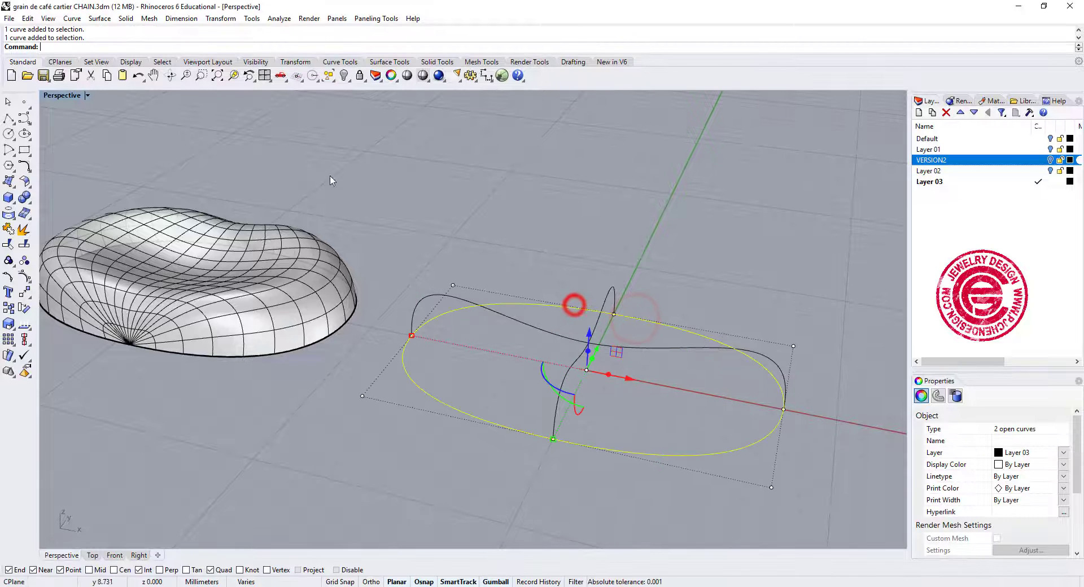
pyautogui.click(9, 228)
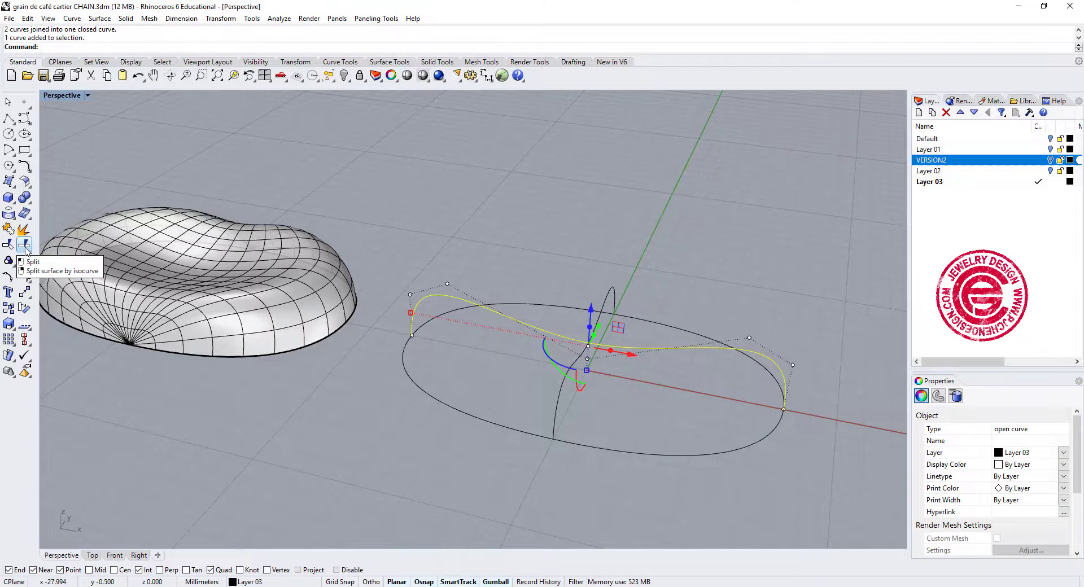
# Split the lengthwise profile curve into two pieces using the crosswise profile curve as the cutting object.
pyautogui.click(25, 248)
pyautogui.click(558, 400)
pyautogui.rightClick(560, 401)
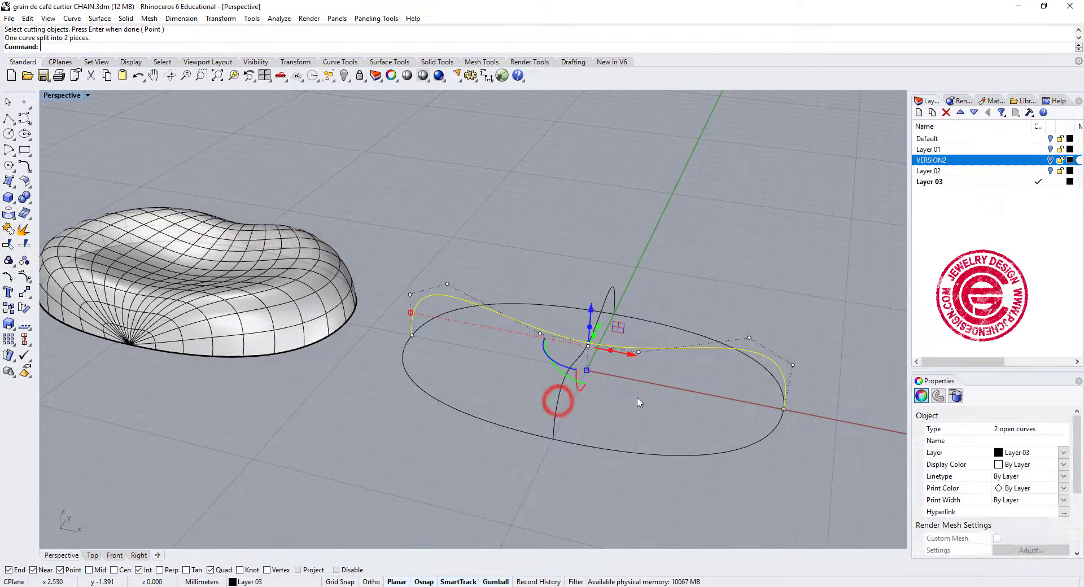
# Split the crosswise profile curve into two pieces using the lengthwise profile curves as the cutting objects.
pyautogui.click(635, 395)
pyautogui.click(590, 319)
pyautogui.press('Return')
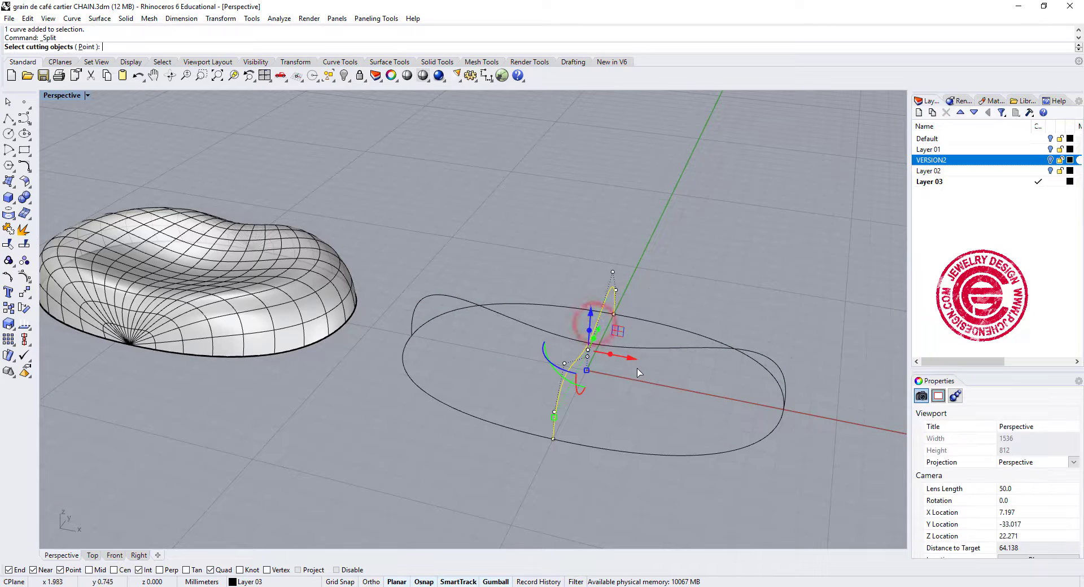
pyautogui.click(646, 350)
pyautogui.rightClick(617, 383)
# Check the split profile curve pieces by selecting them individually.
pyautogui.click(563, 388)
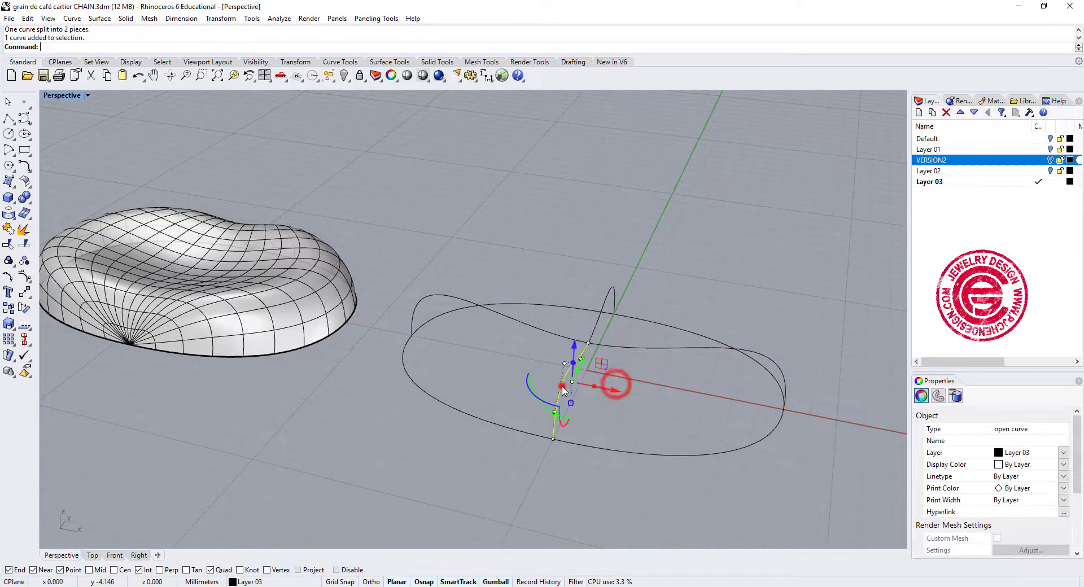
pyautogui.click(611, 345)
pyautogui.click(592, 332)
pyautogui.click(565, 338)
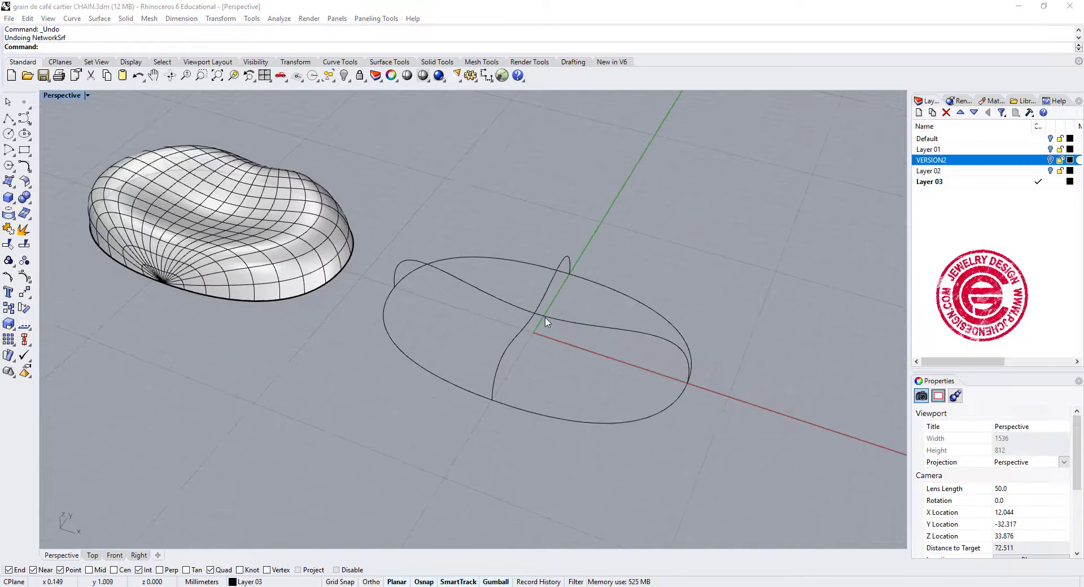
# Create a second curve network surface from the closed oval and the four profile curve halves, accepting the default surface options.
pyautogui.scroll(3, 547, 322)
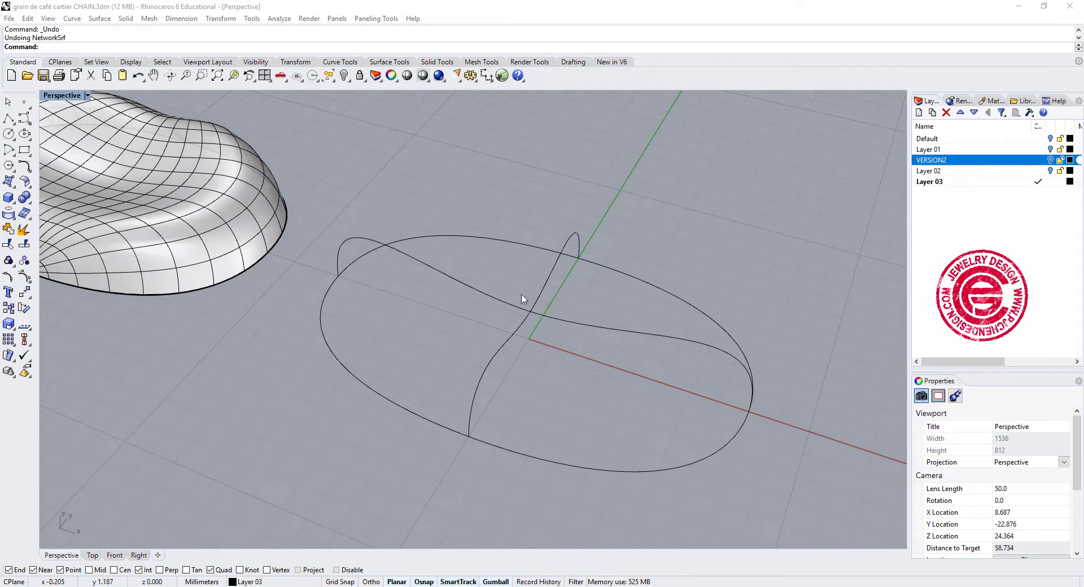
pyautogui.click(101, 19)
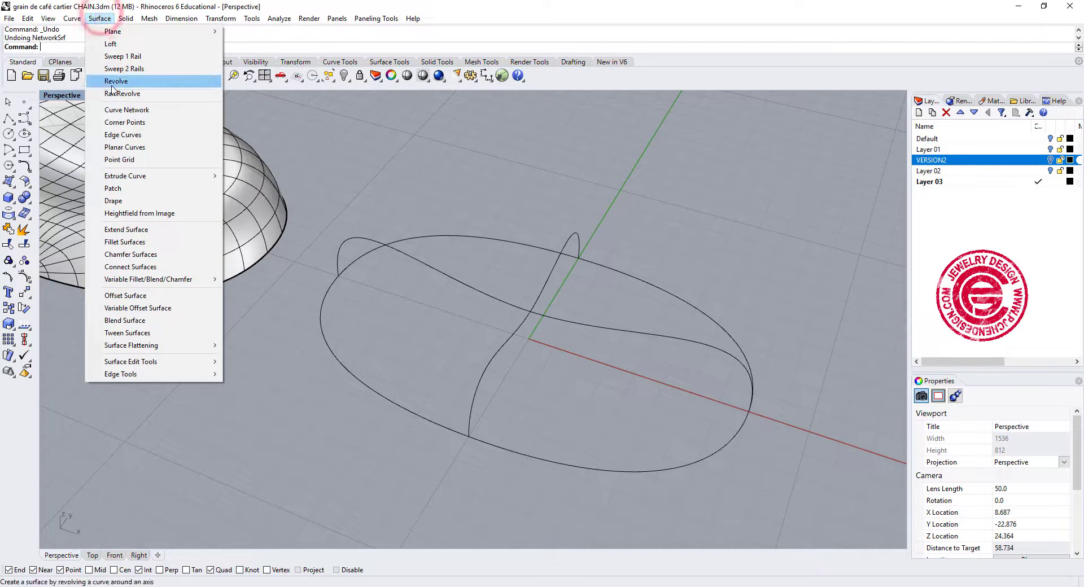
pyautogui.click(128, 110)
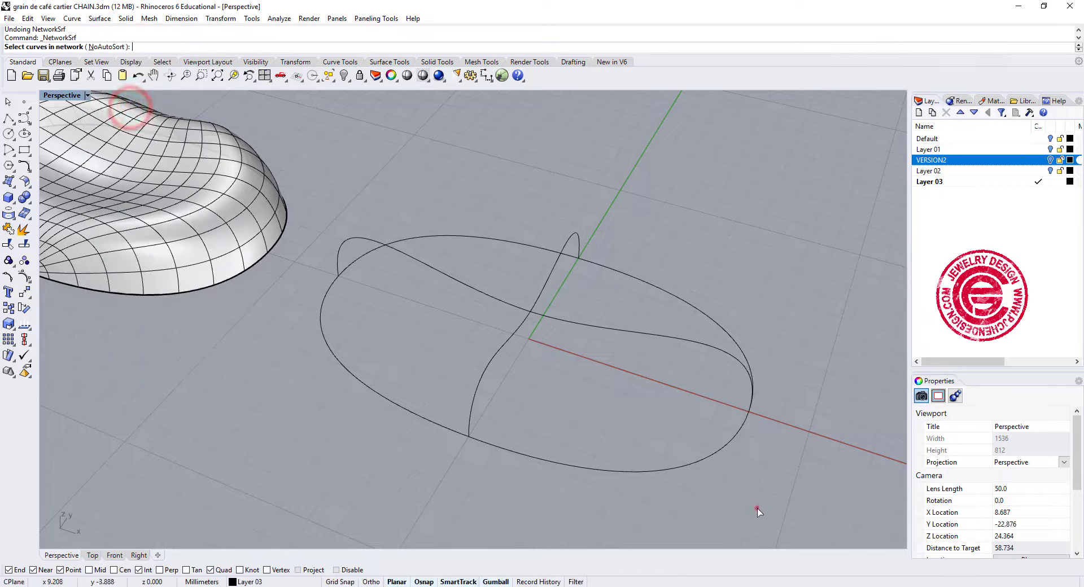
pyautogui.moveTo(757, 509); pyautogui.dragTo(537, 242)
pyautogui.press('Return')
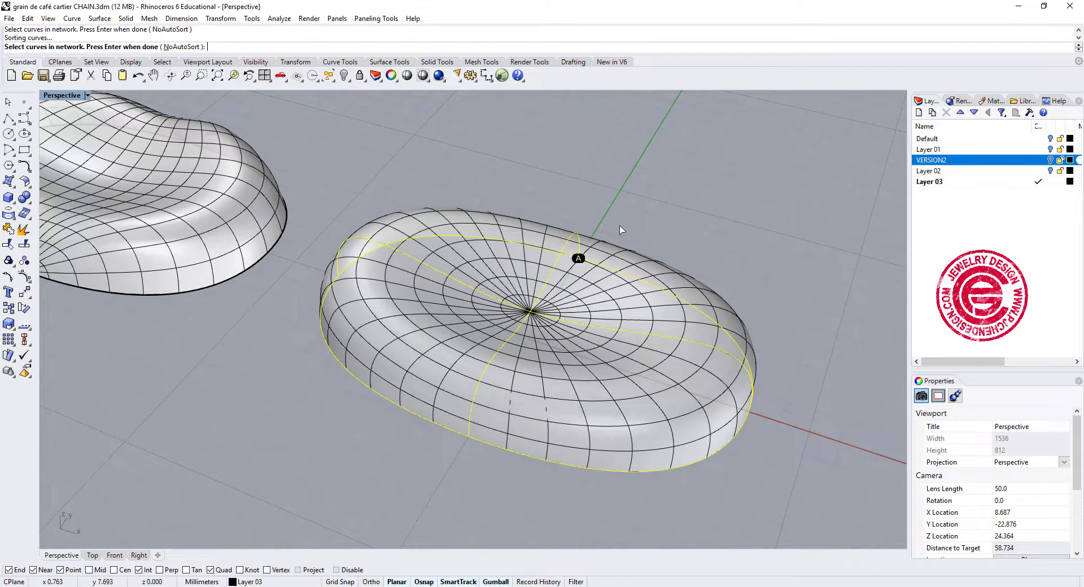
pyautogui.moveTo(580, 256); pyautogui.dragTo(333, 211, button='right')
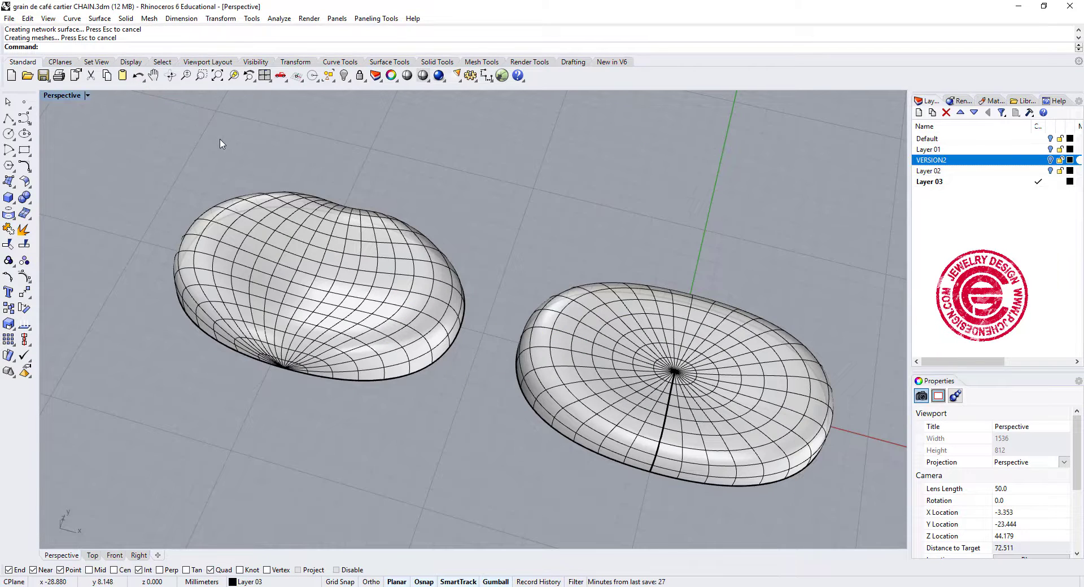
# Show the viewport in Rendered display mode and compare the shape and smoothness of the two bean surfaces.
pyautogui.click(88, 96)
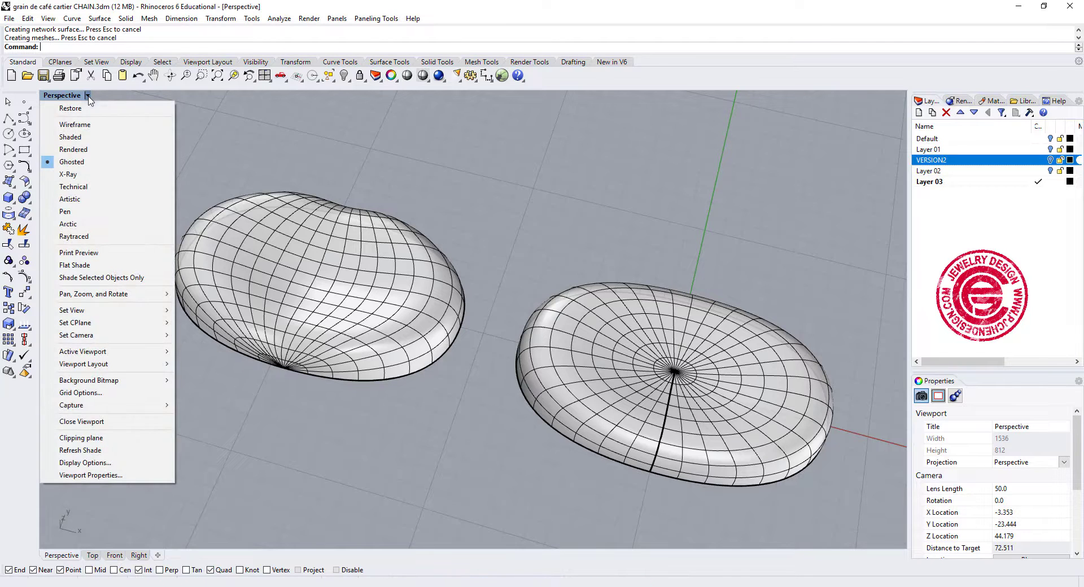
pyautogui.click(88, 150)
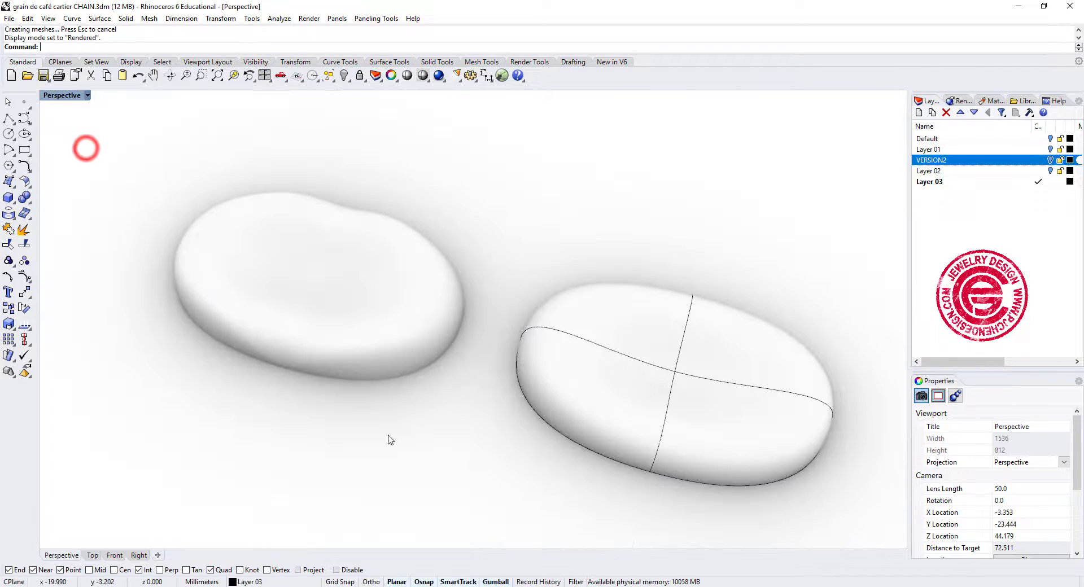
pyautogui.moveTo(576, 501); pyautogui.dragTo(499, 323, button='right')
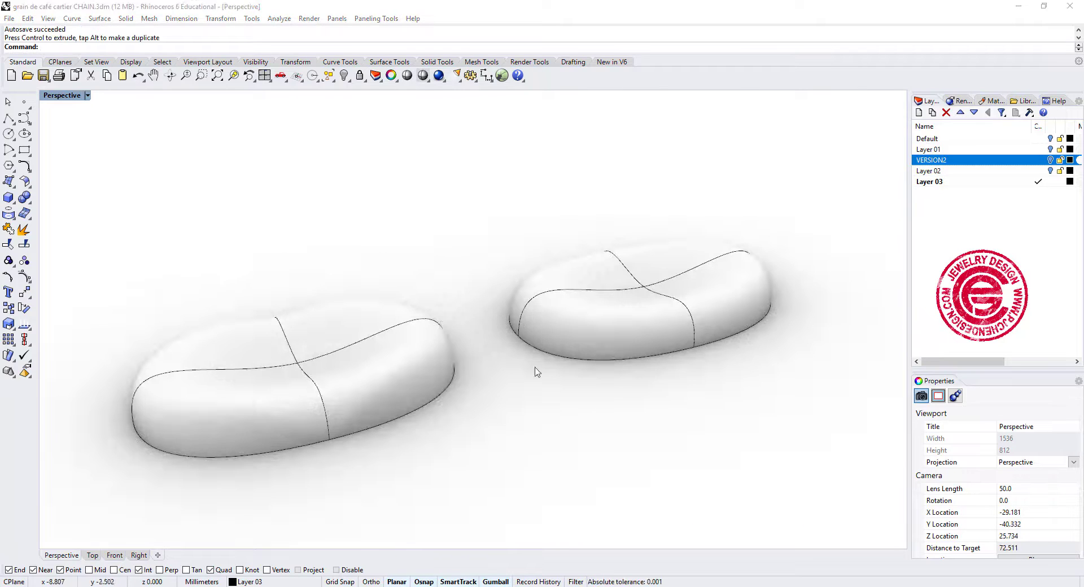
pyautogui.moveTo(657, 409); pyautogui.dragTo(701, 388, button='right')
pyautogui.scroll(2, 531, 323)
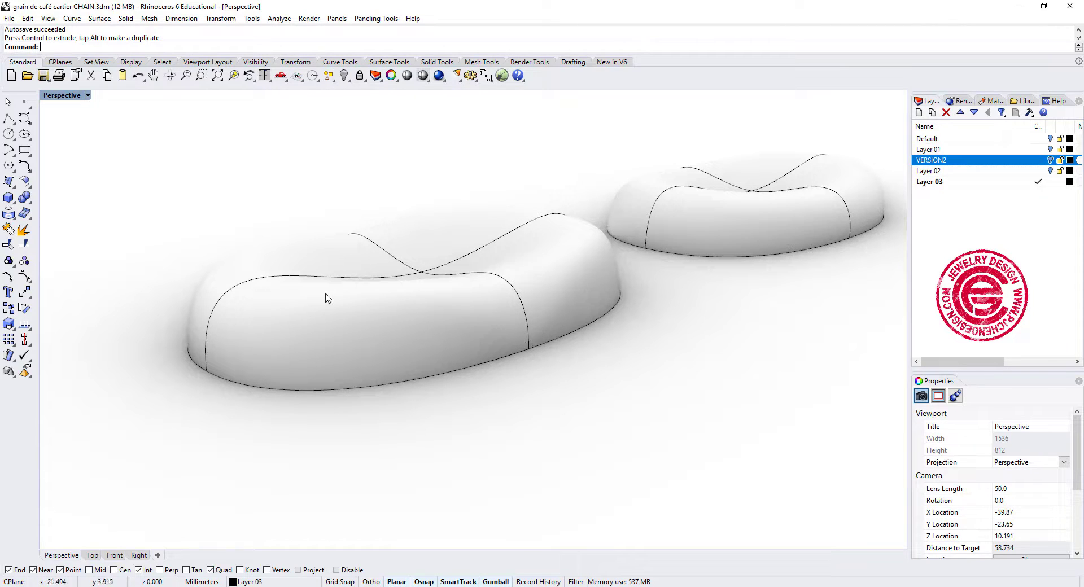
pyautogui.moveTo(572, 308)
pyautogui.mouseDown(button='right')
pyautogui.moveTo(595, 273)
pyautogui.moveTo(726, 346)
pyautogui.moveTo(661, 304)
pyautogui.mouseUp(button='right')
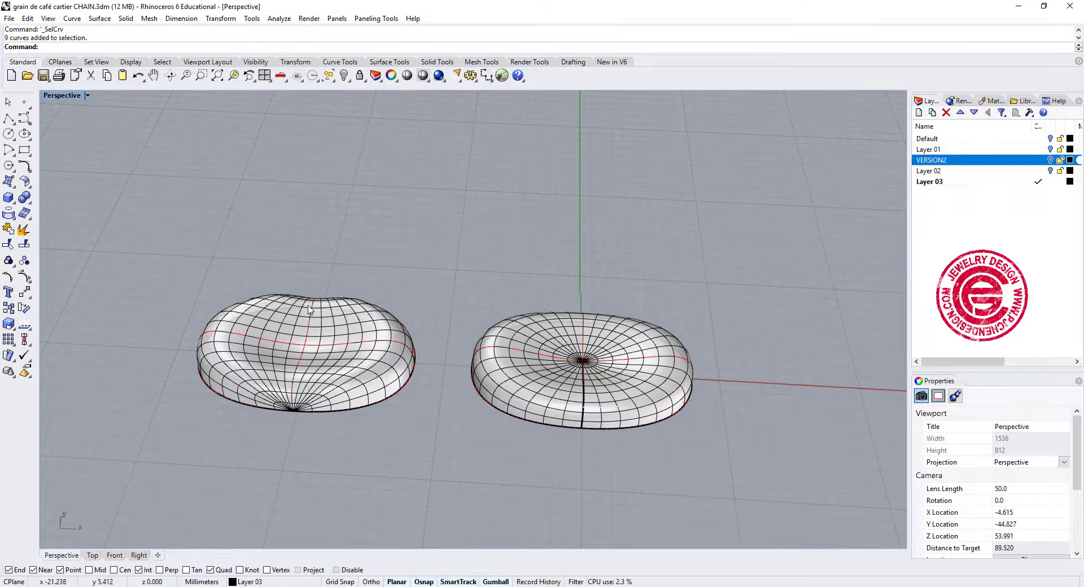
# Move both bean surfaces along the positive Y direction, clear of their red construction curves.
pyautogui.scroll(2, 348, 375)
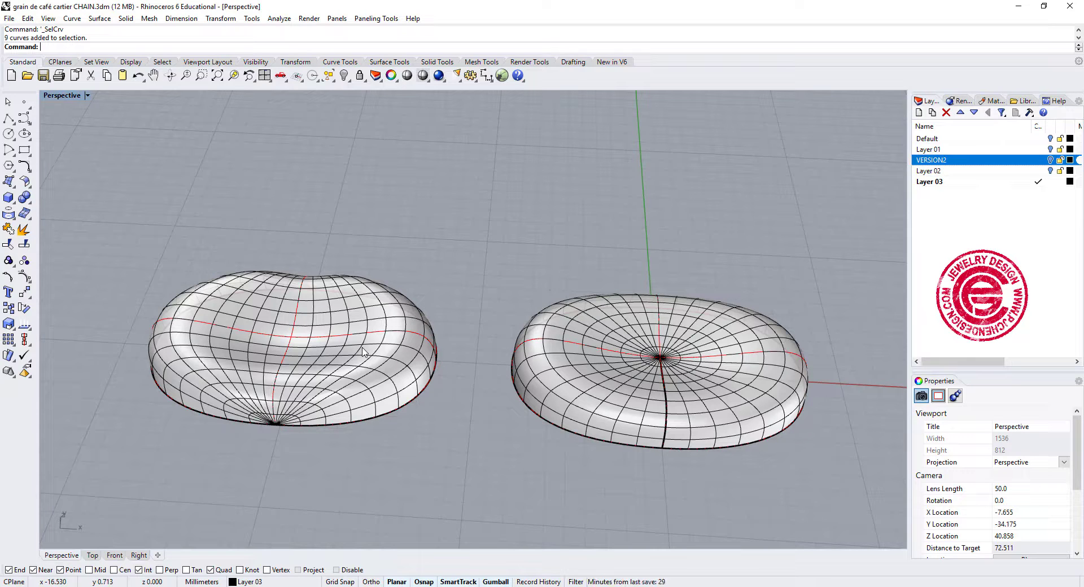
pyautogui.click(365, 378)
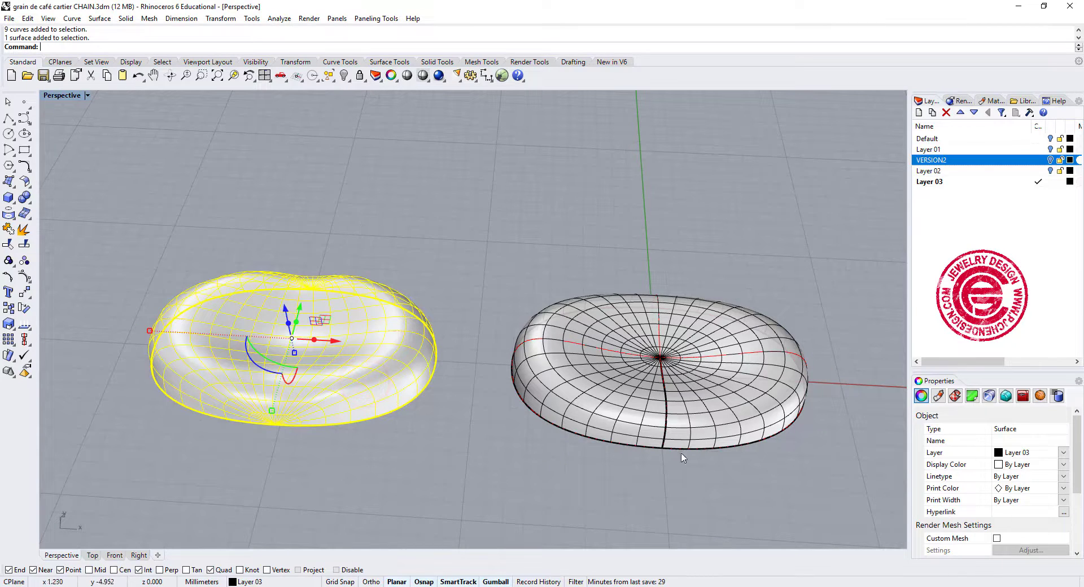
pyautogui.keyDown('shift'); pyautogui.click(625, 421); pyautogui.keyUp('shift')
pyautogui.moveTo(492, 327); pyautogui.dragTo(486, 321, button='right')
pyautogui.moveTo(484, 318); pyautogui.dragTo(572, 184)
pyautogui.click(431, 477)
pyautogui.moveTo(462, 434); pyautogui.dragTo(485, 419, button='right')
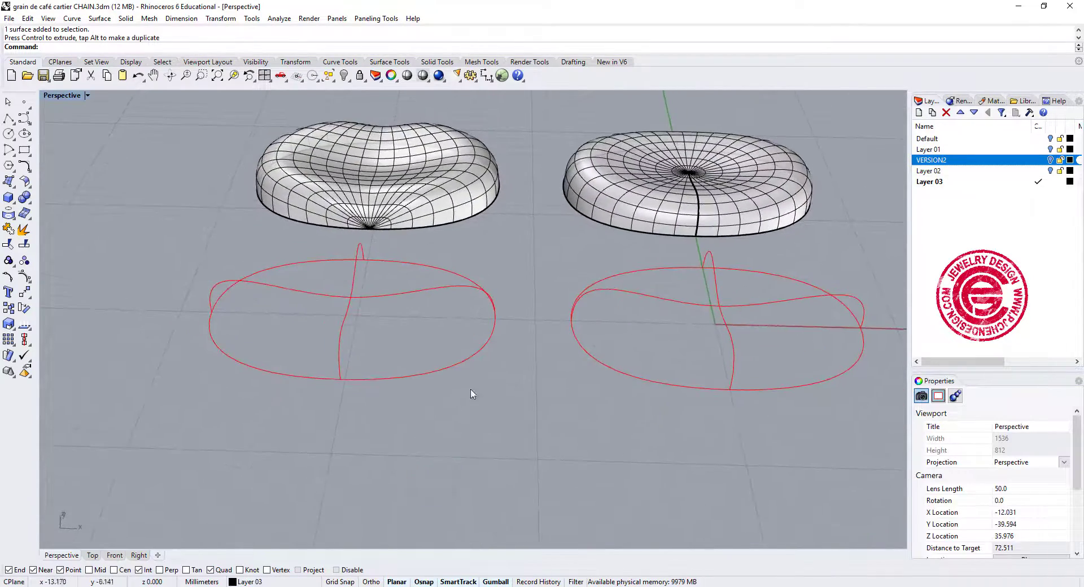
# Examine the first bean's oval halves and uncut profile curves one by one, and the isocurve layout along its surface edge.
pyautogui.moveTo(474, 375); pyautogui.dragTo(448, 378, button='right')
pyautogui.click(442, 376)
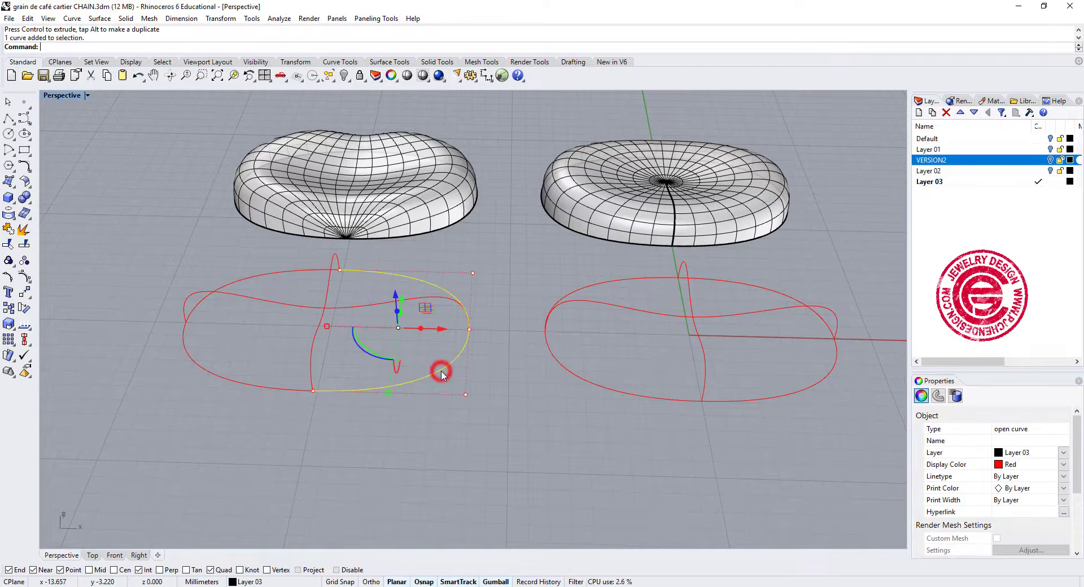
pyautogui.click(313, 349)
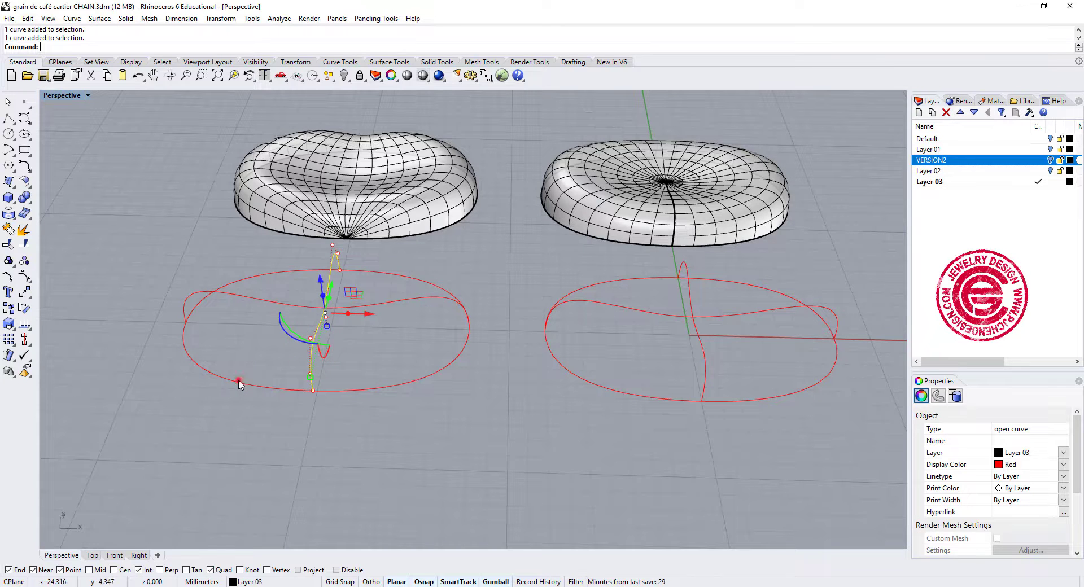
pyautogui.click(239, 383)
pyautogui.click(359, 345)
pyautogui.click(434, 299)
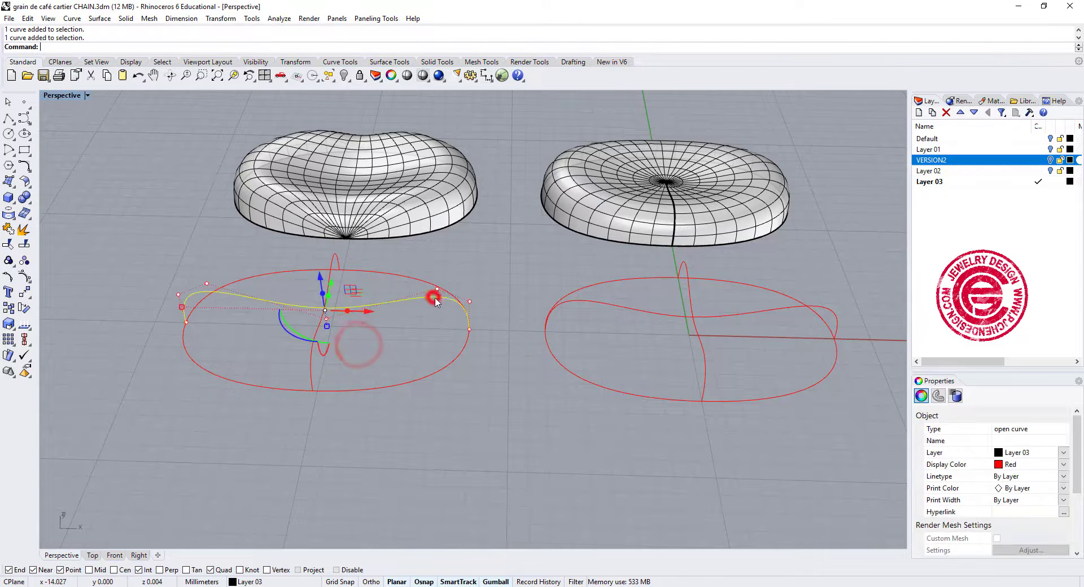
pyautogui.click(332, 455)
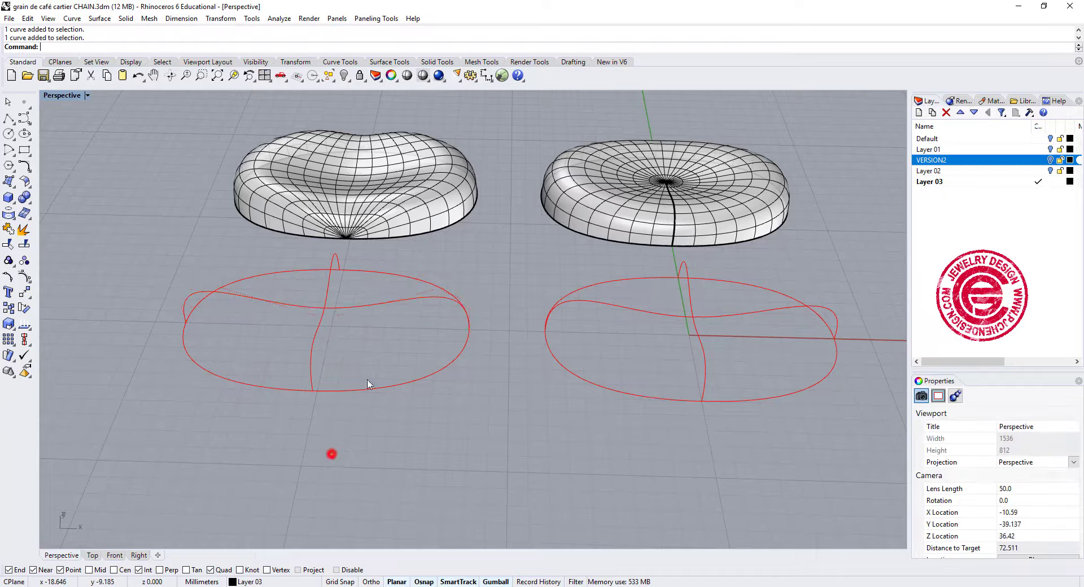
pyautogui.scroll(10, 348, 237)
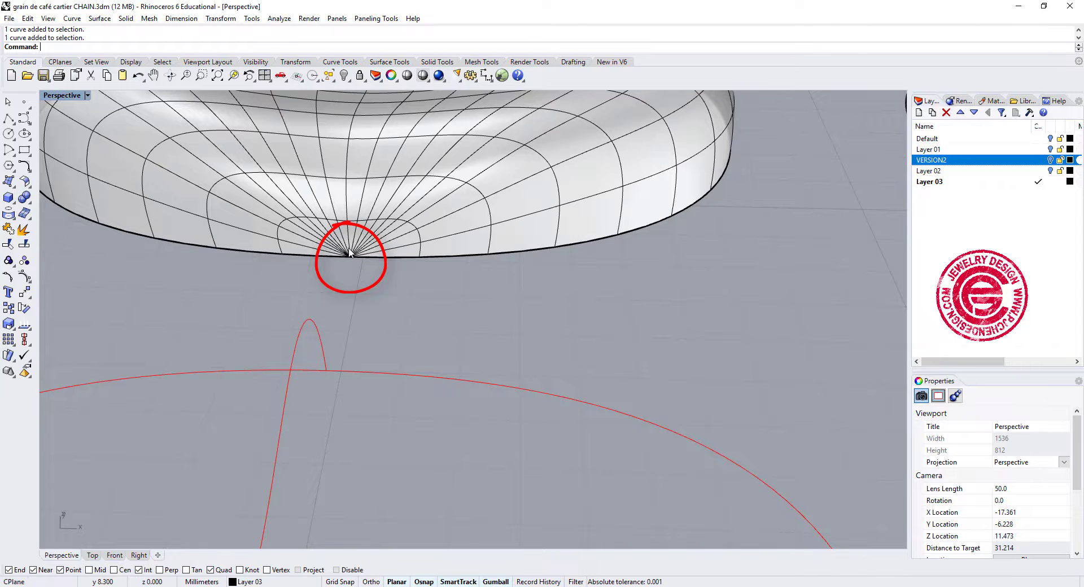
pyautogui.scroll(-10, 388, 356)
pyautogui.keyDown('shift'); pyautogui.moveTo(794, 396); pyautogui.dragTo(516, 374, button='right'); pyautogui.keyUp('shift')
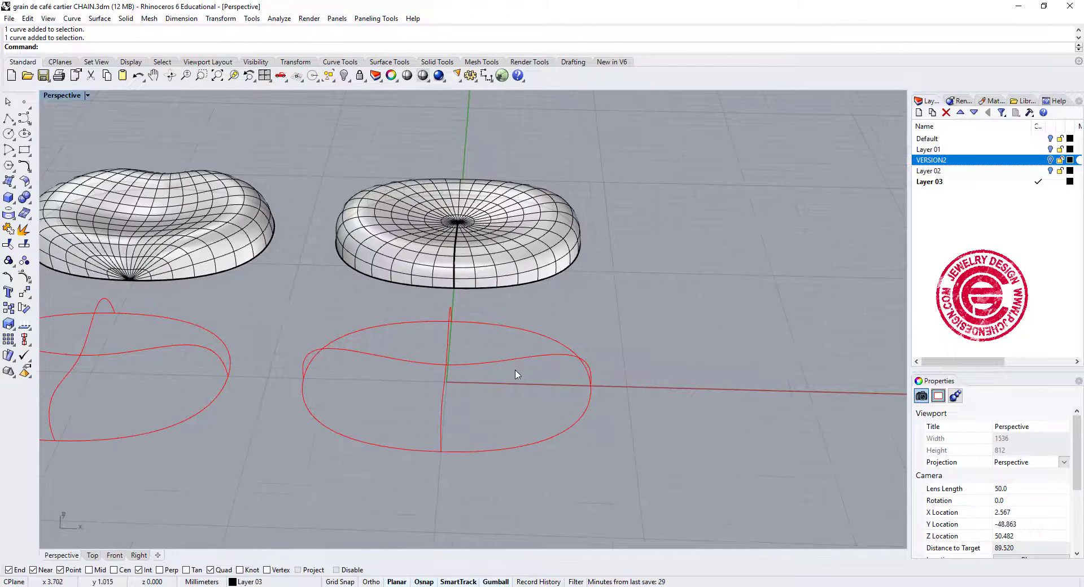
# Check the second bean's closed oval and its split profile curves by selecting them individually.
pyautogui.click(566, 433)
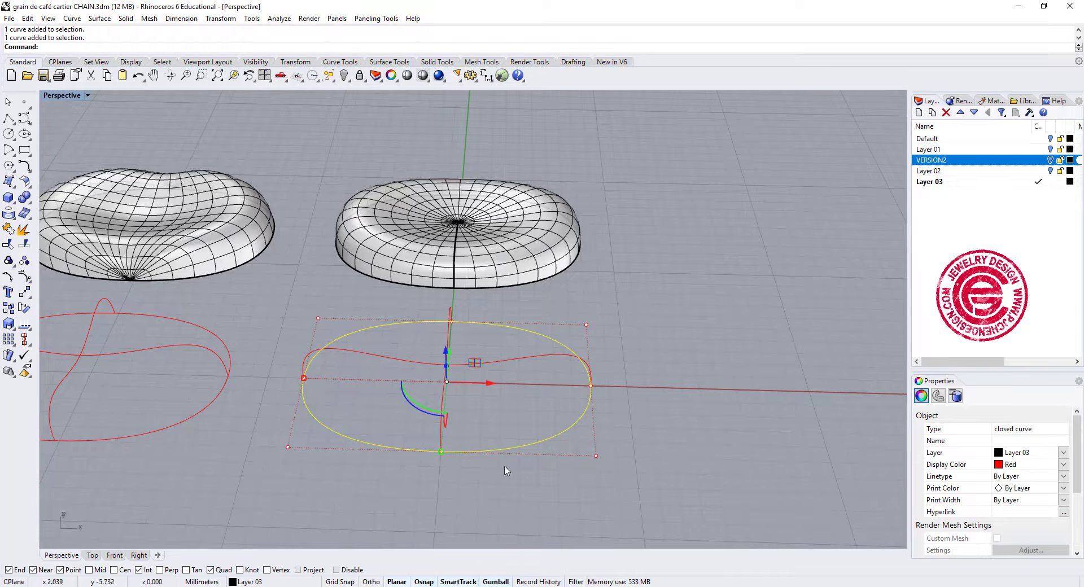
pyautogui.click(504, 415)
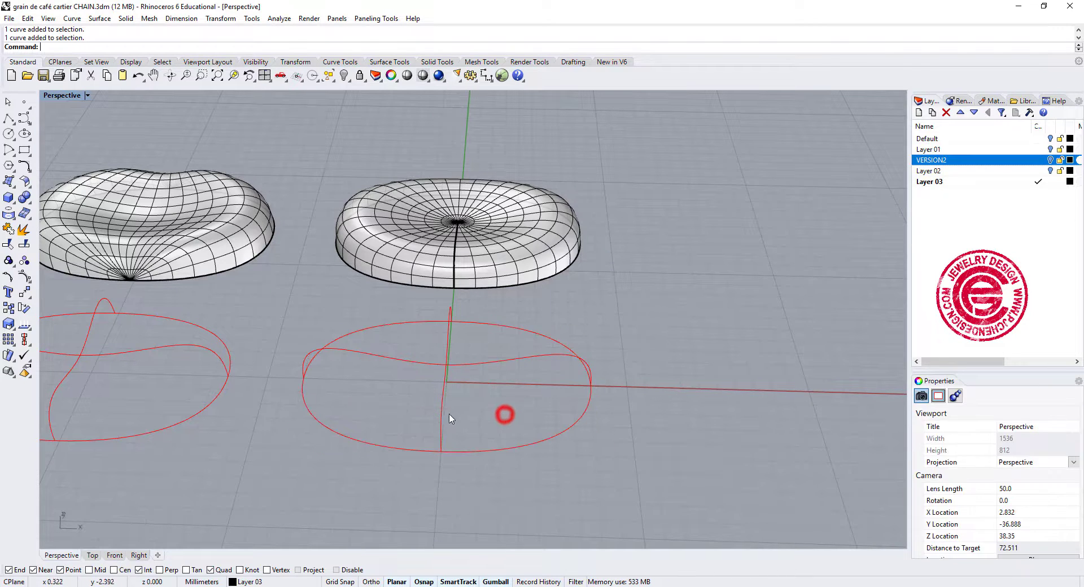
pyautogui.click(440, 411)
pyautogui.click(485, 365)
pyautogui.click(450, 338)
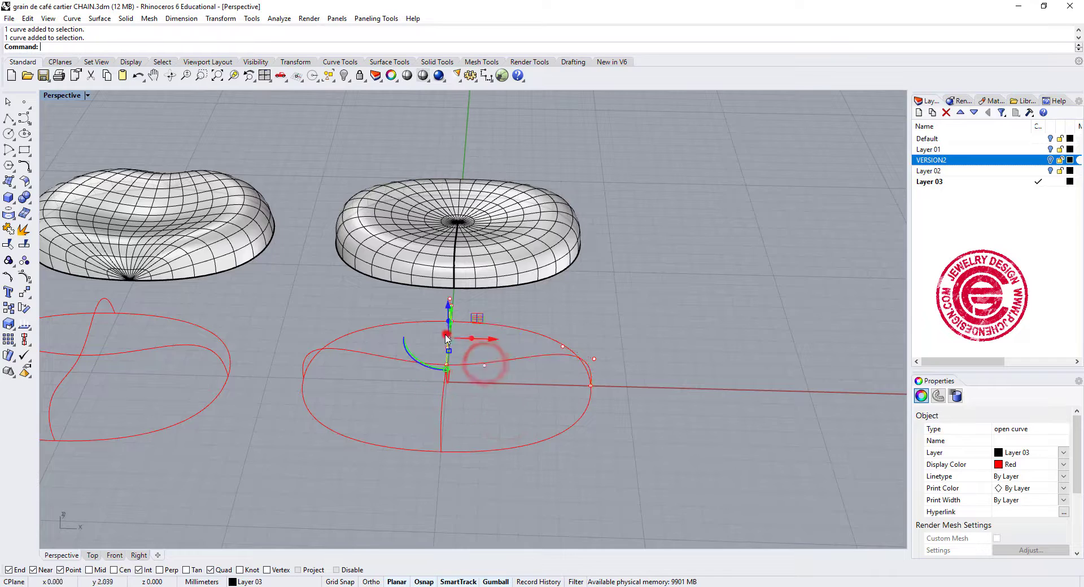
pyautogui.click(398, 357)
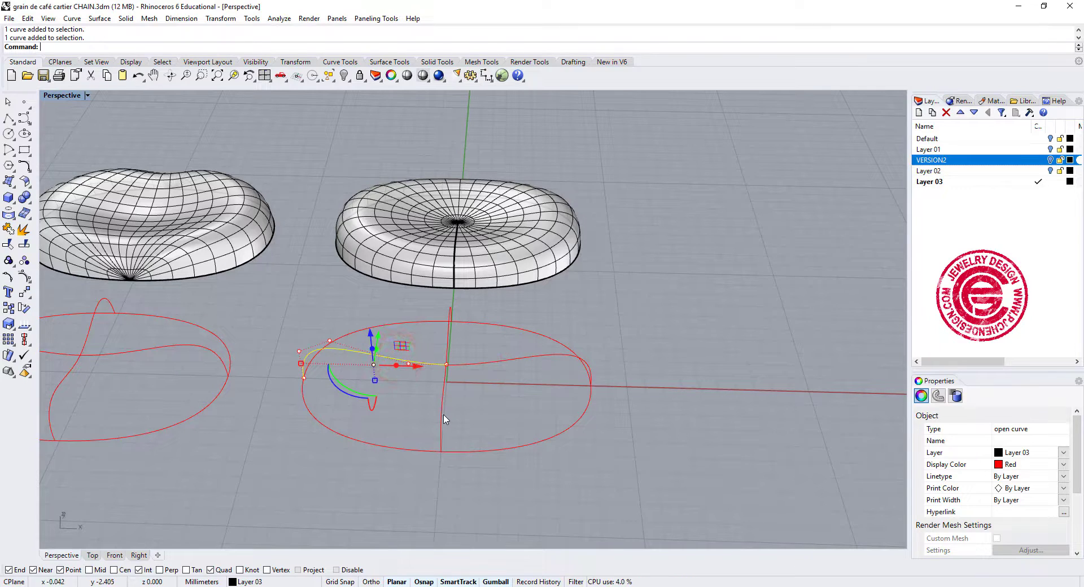
pyautogui.click(663, 407)
# Compare the isocurve layout at the centre of the second bean surface with that along the first bean's edge.
pyautogui.moveTo(569, 223); pyautogui.dragTo(565, 295, button='right')
pyautogui.keyDown('shift'); pyautogui.moveTo(515, 327); pyautogui.dragTo(605, 319, button='right'); pyautogui.keyUp('shift')
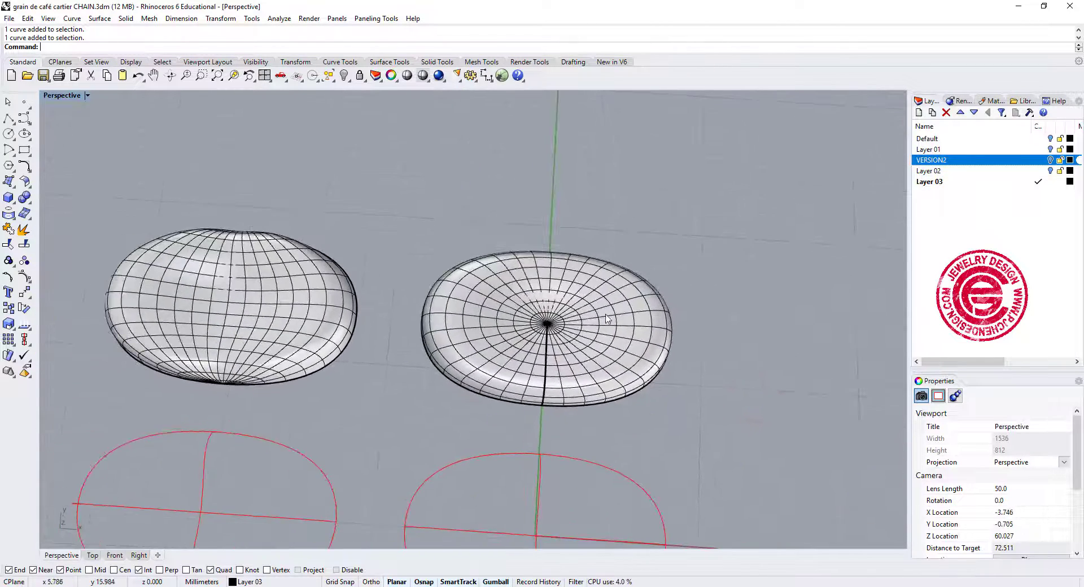
pyautogui.scroll(4, 554, 339)
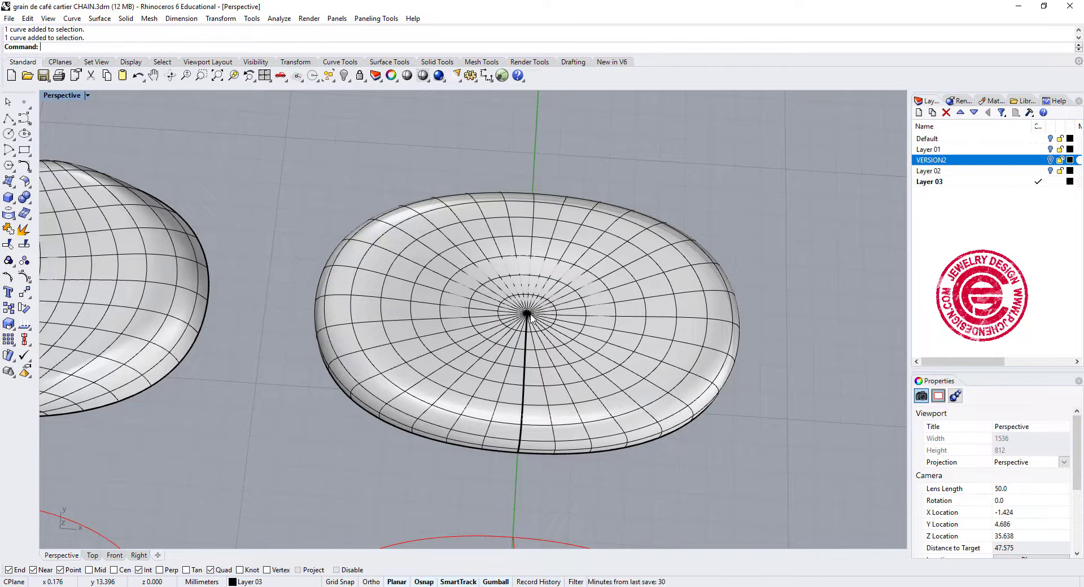
pyautogui.scroll(-4, 530, 318)
pyautogui.moveTo(530, 318); pyautogui.dragTo(630, 313, button='right')
pyautogui.scroll(4, 364, 349)
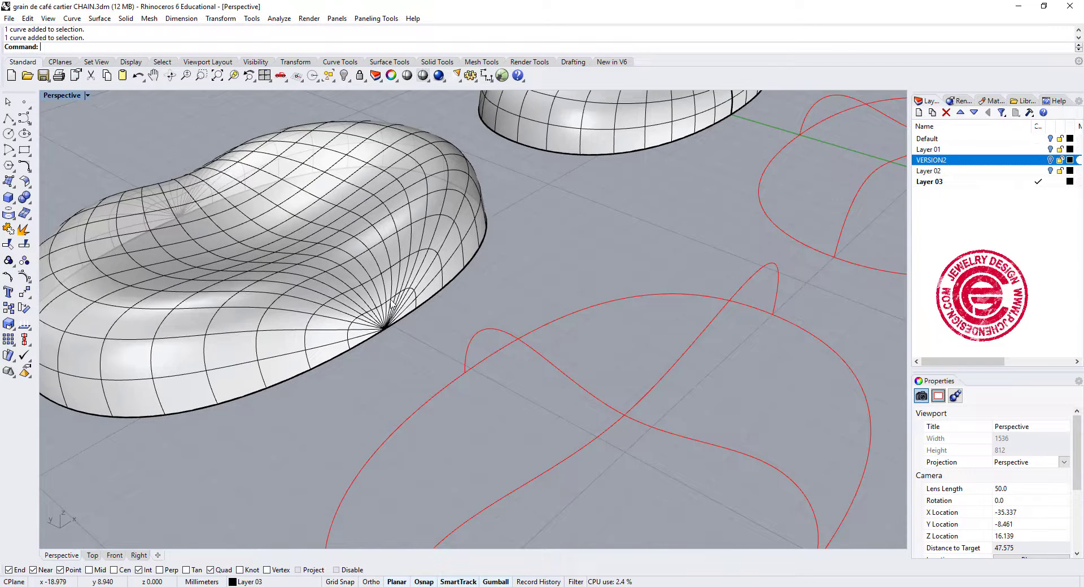
pyautogui.scroll(4, 389, 335)
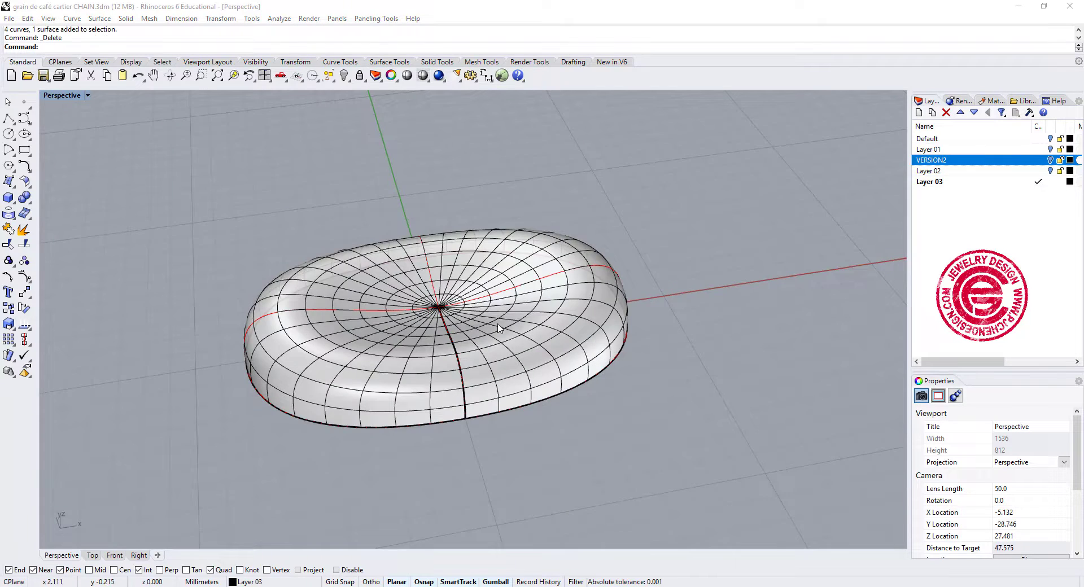
# Delete the first bean surface together with its four construction curves, and select the remaining network surface.
pyautogui.moveTo(498, 328); pyautogui.dragTo(600, 307, button='right')
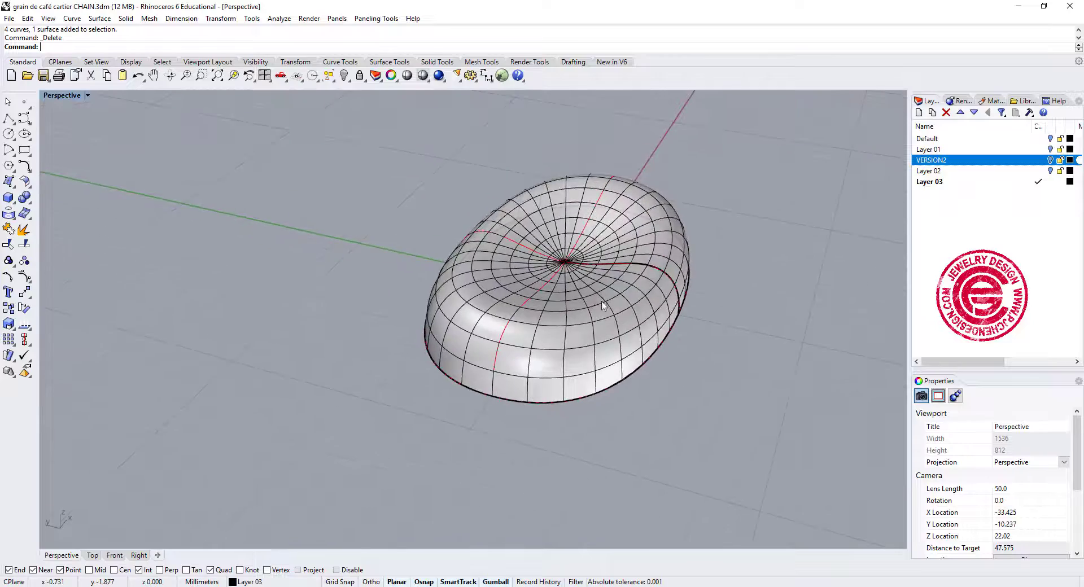
pyautogui.scroll(4, 591, 273)
pyautogui.moveTo(605, 271); pyautogui.dragTo(600, 330, button='right')
pyautogui.click(604, 275)
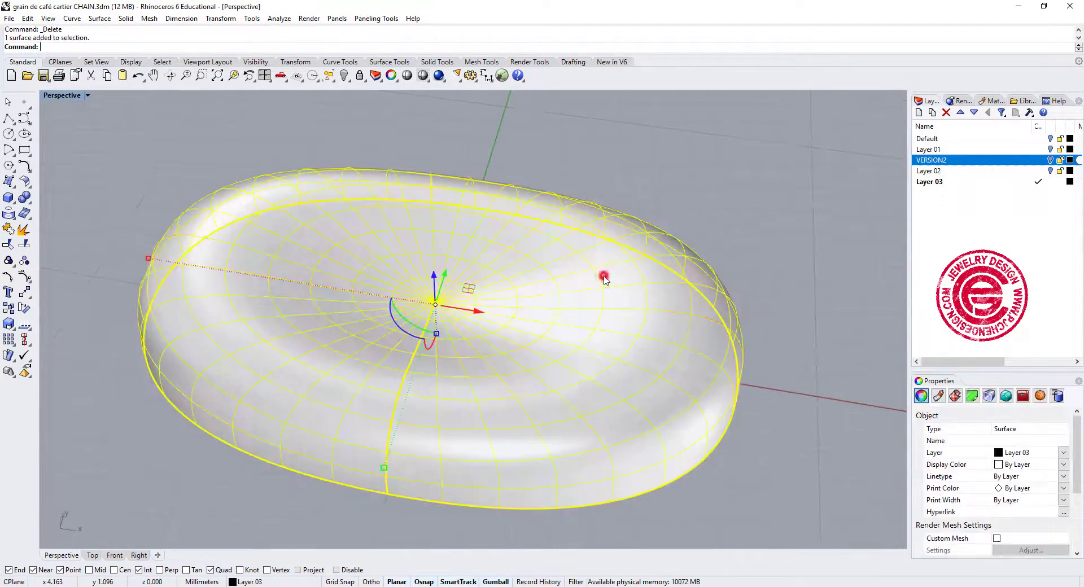
# Turn on the surface's control points and select matching point groups around the Y axis on both long sides of the bean.
pyautogui.click(25, 276)
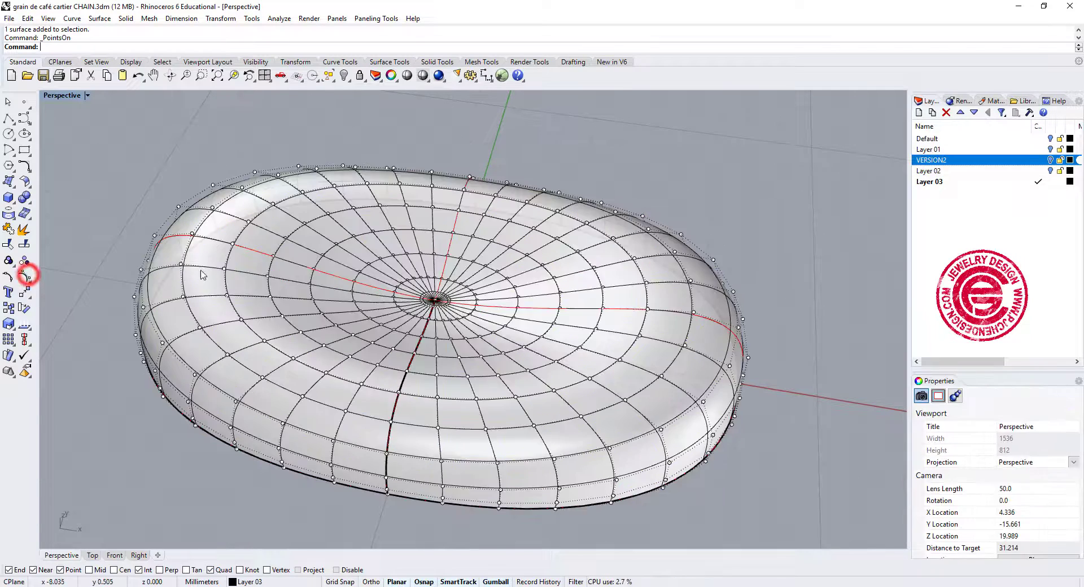
pyautogui.doubleClick(50, 94)
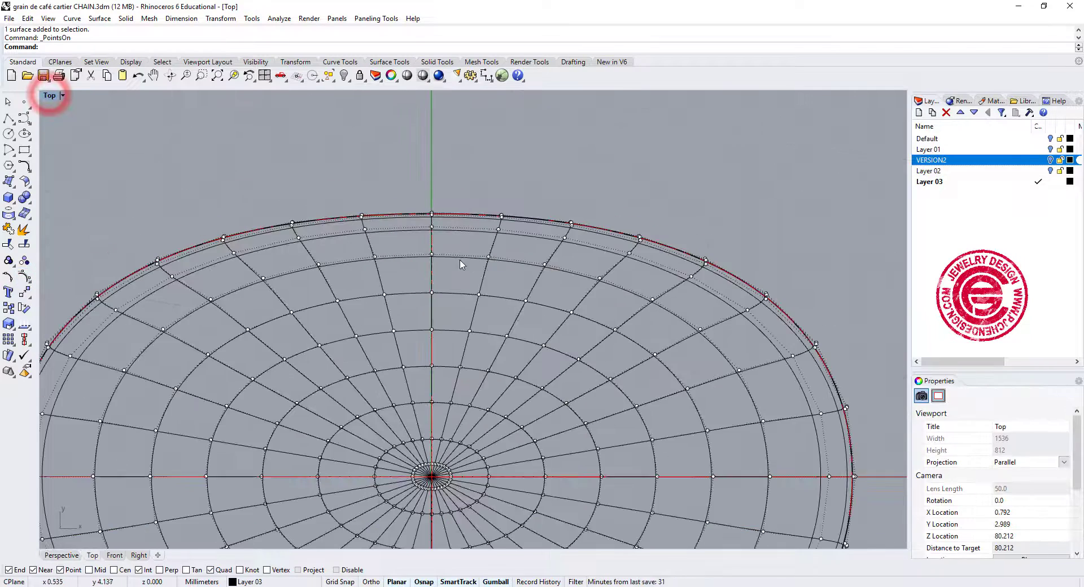
pyautogui.moveTo(462, 263); pyautogui.dragTo(457, 224, button='right')
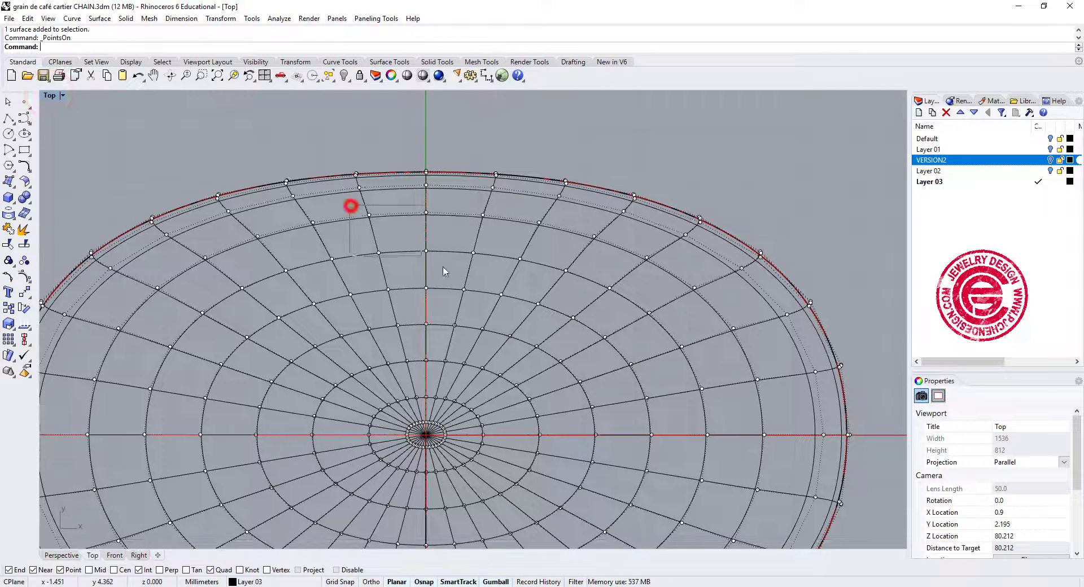
pyautogui.moveTo(443, 272); pyautogui.dragTo(497, 302)
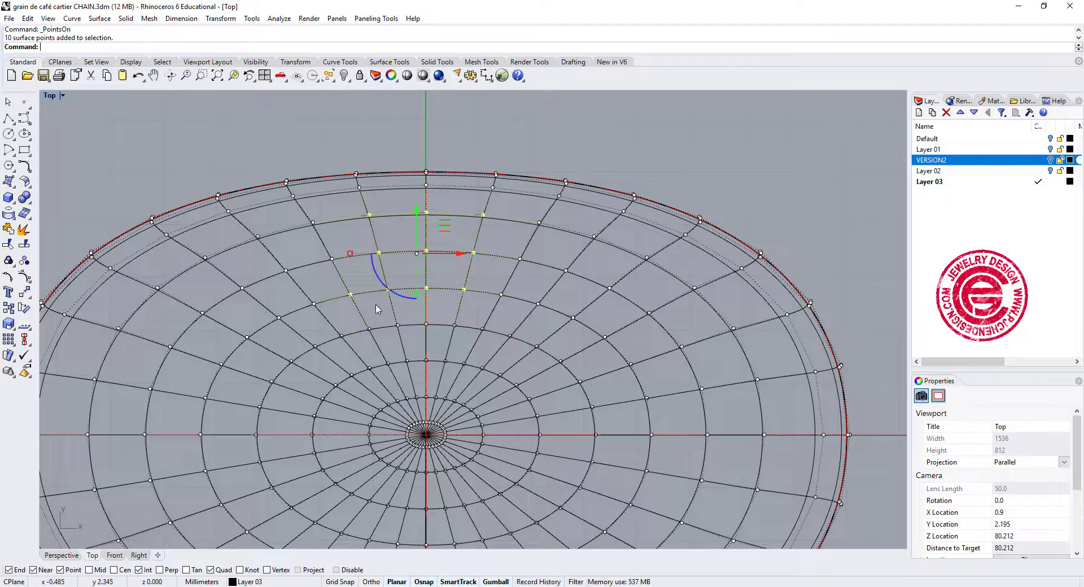
pyautogui.keyDown('ctrl'); pyautogui.moveTo(332, 285); pyautogui.dragTo(375, 310); pyautogui.keyUp('ctrl')
pyautogui.scroll(-4, 415, 413)
pyautogui.moveTo(420, 468); pyautogui.dragTo(437, 295, button='right')
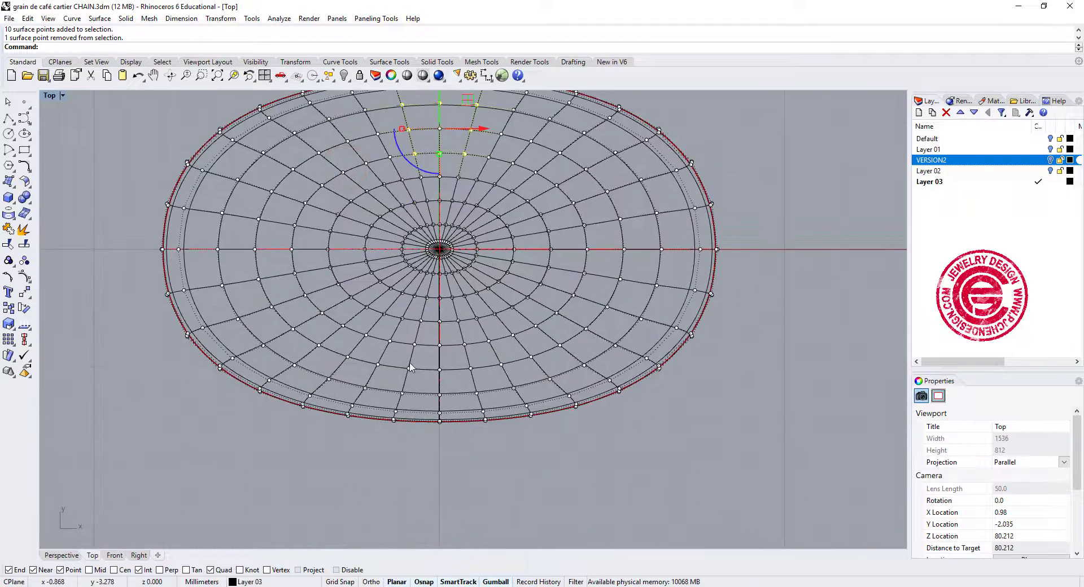
pyautogui.scroll(2, 410, 367)
pyautogui.keyDown('shift'); pyautogui.moveTo(399, 326); pyautogui.dragTo(500, 397); pyautogui.keyUp('shift')
pyautogui.keyDown('shift'); pyautogui.moveTo(387, 388); pyautogui.dragTo(513, 416); pyautogui.keyUp('shift')
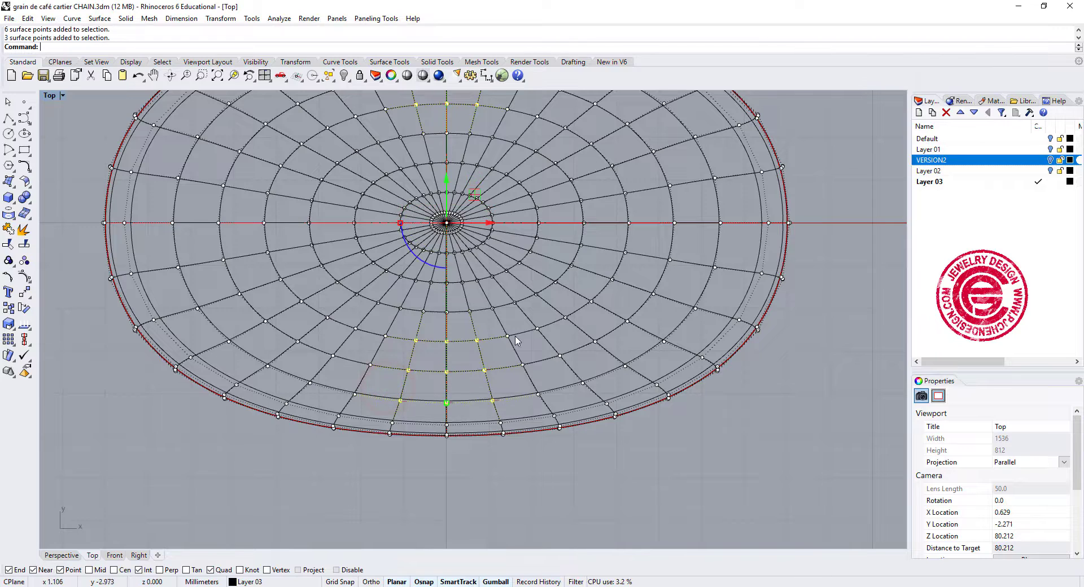
pyautogui.scroll(-3, 516, 362)
# Try raising both selected control-point groups slightly along Z to form two bumps on the bean's rim.
pyautogui.doubleClick(53, 99)
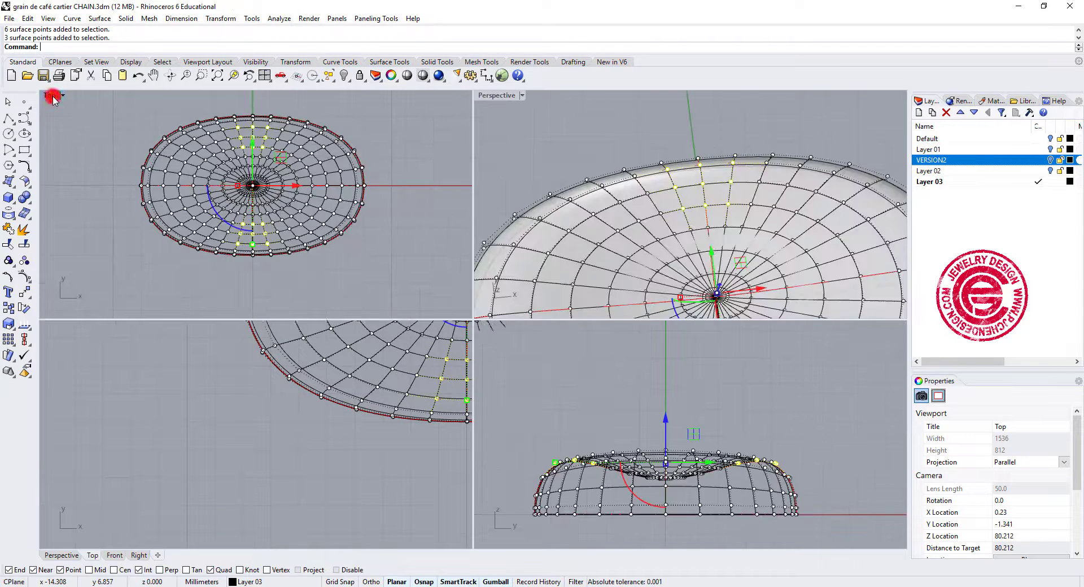
pyautogui.moveTo(667, 425); pyautogui.dragTo(666, 415)
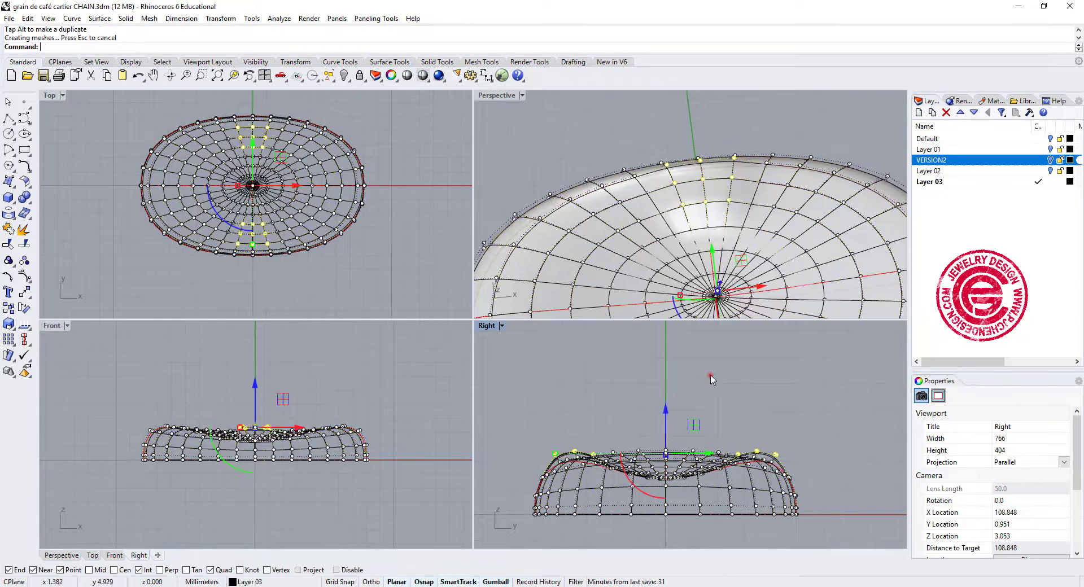
pyautogui.click(711, 376)
# Examine the raised bumps on the bean surface from several angles, and undo the control-point move.
pyautogui.scroll(-4, 719, 211)
pyautogui.moveTo(719, 210); pyautogui.dragTo(676, 164, button='right')
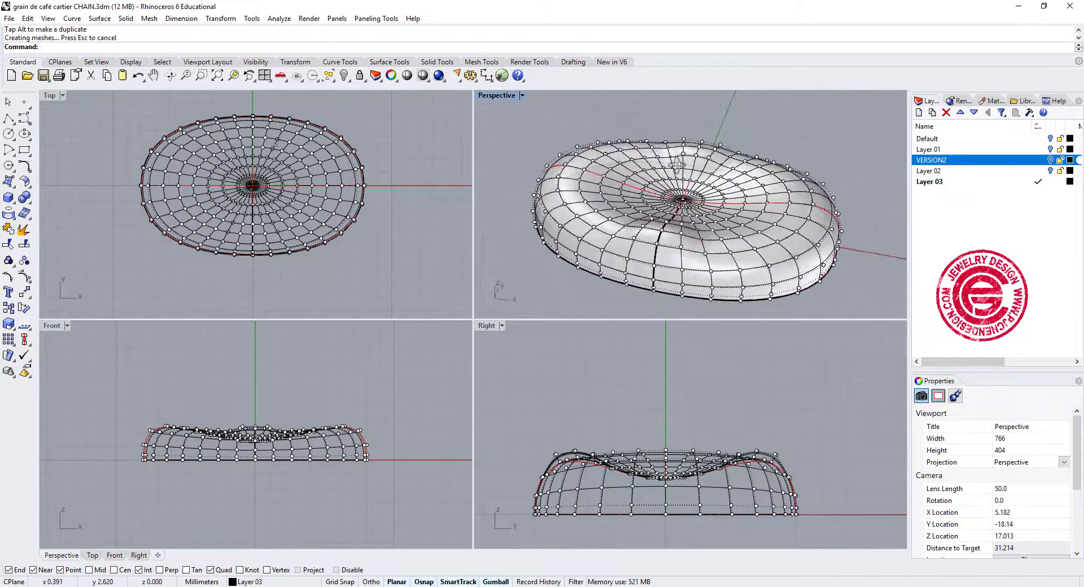
pyautogui.doubleClick(496, 96)
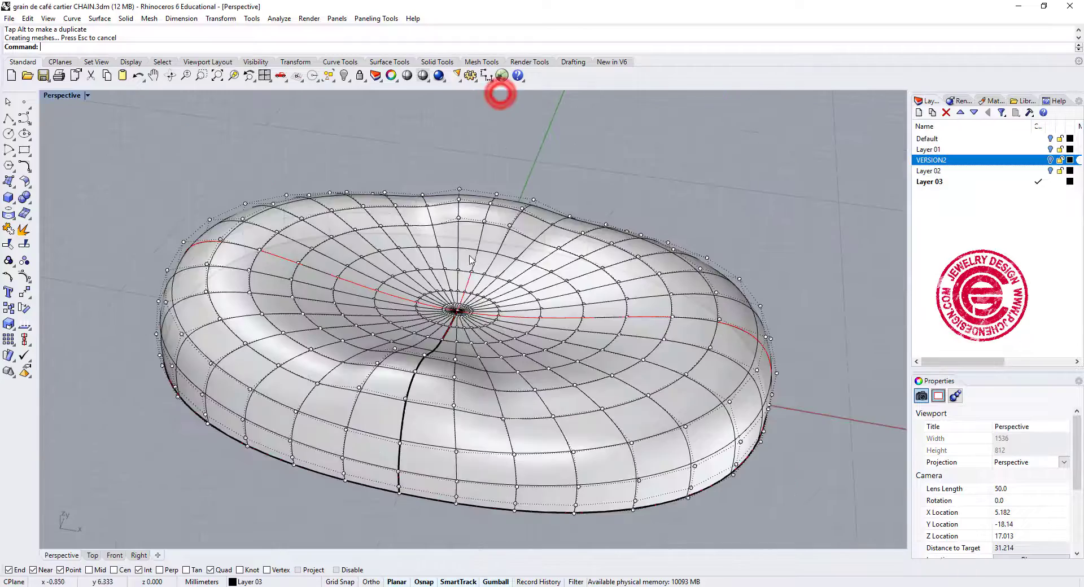
pyautogui.scroll(-2, 571, 278)
pyautogui.moveTo(573, 278); pyautogui.dragTo(491, 163, button='right')
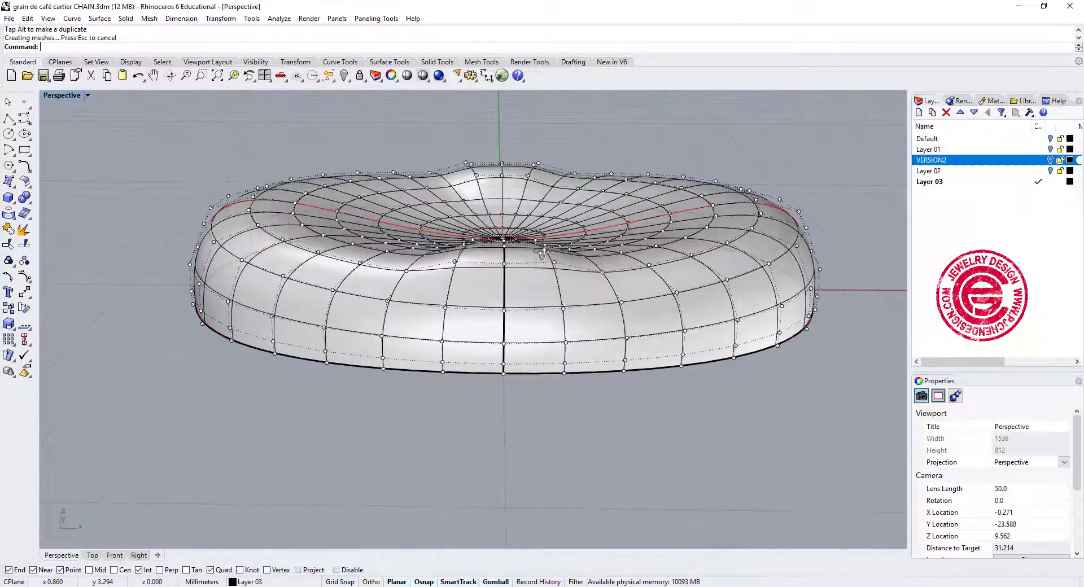
pyautogui.scroll(4, 490, 162)
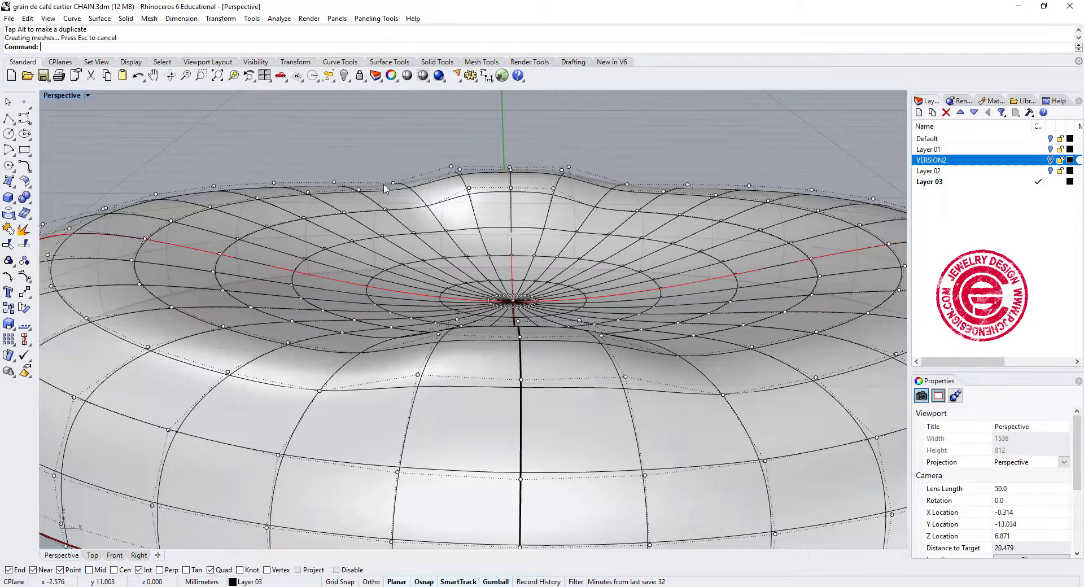
pyautogui.moveTo(576, 286); pyautogui.dragTo(620, 315, button='right')
pyautogui.scroll(-2, 586, 285)
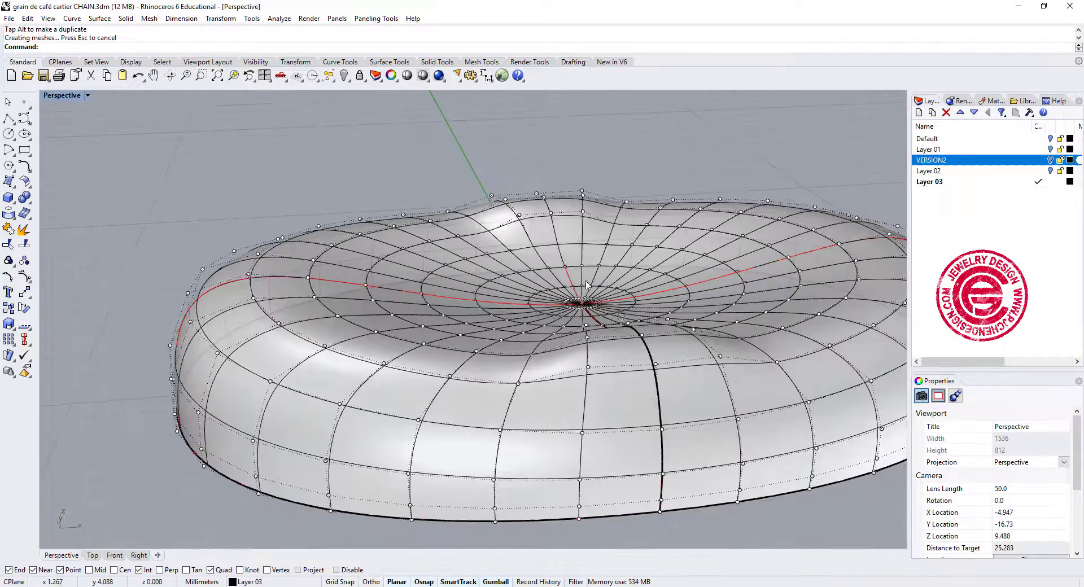
pyautogui.moveTo(683, 374)
pyautogui.mouseDown(button='right')
pyautogui.moveTo(676, 391)
pyautogui.moveTo(672, 383)
pyautogui.mouseUp(button='right')
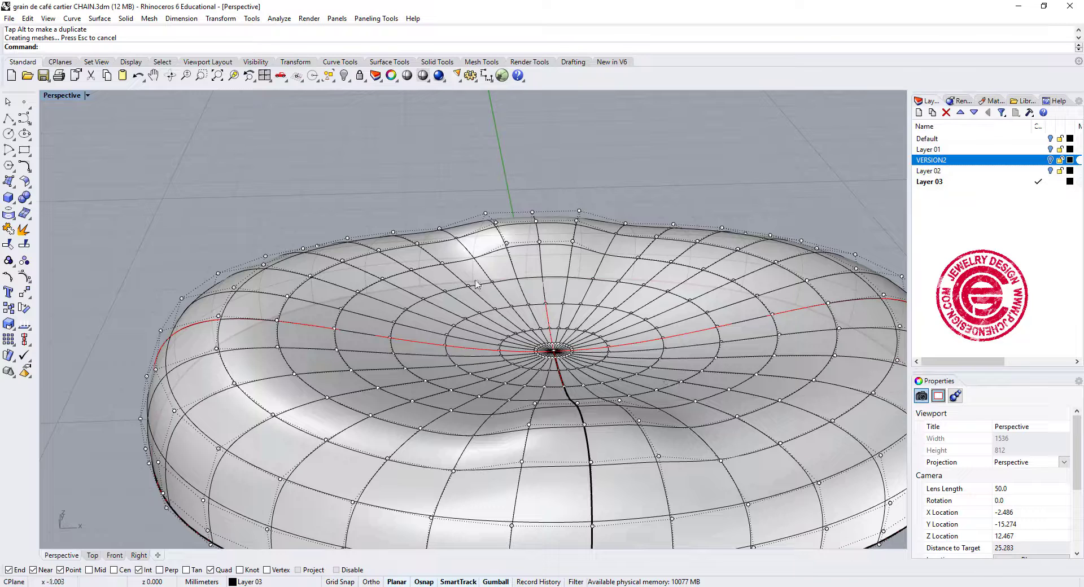
pyautogui.hotkey('ctrl', 'z')
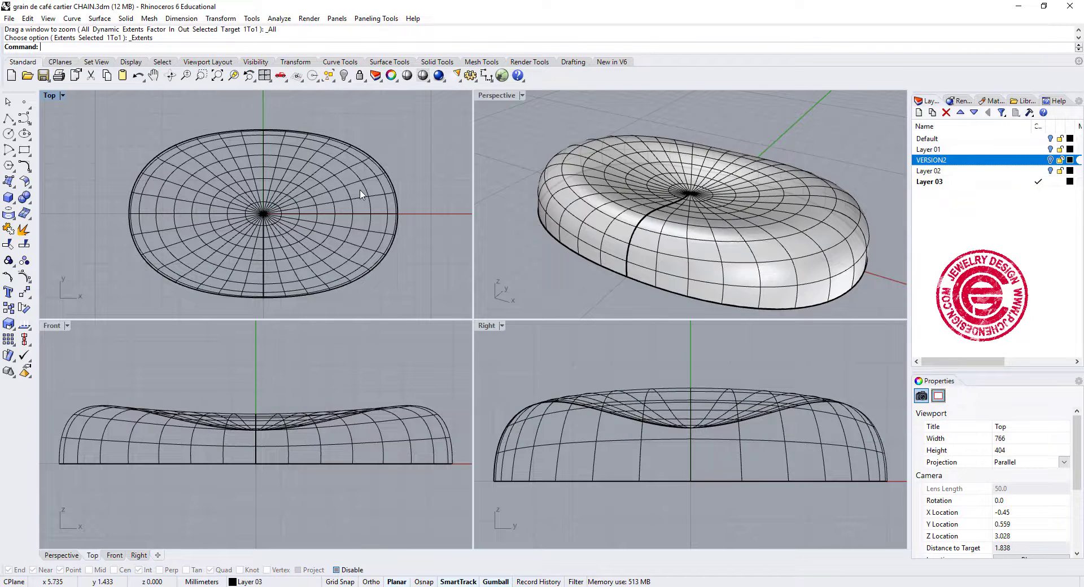
# Turn on the bean's control points and select only those of the upper surface, excluding the lower rows and the whole objects.
pyautogui.moveTo(347, 180); pyautogui.dragTo(342, 170, button='right')
pyautogui.click(80, 381)
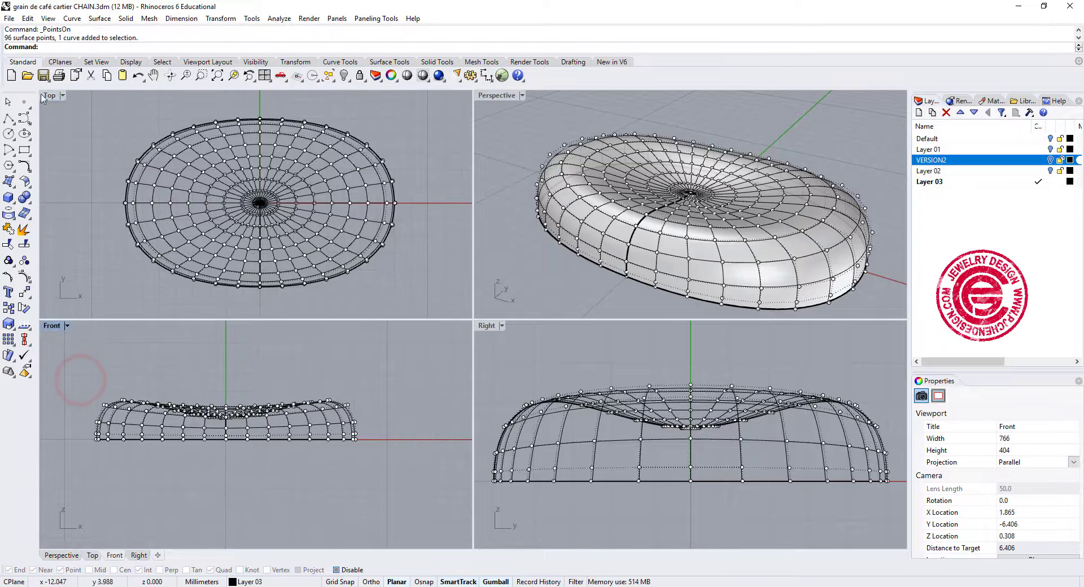
pyautogui.moveTo(97, 112); pyautogui.dragTo(454, 312)
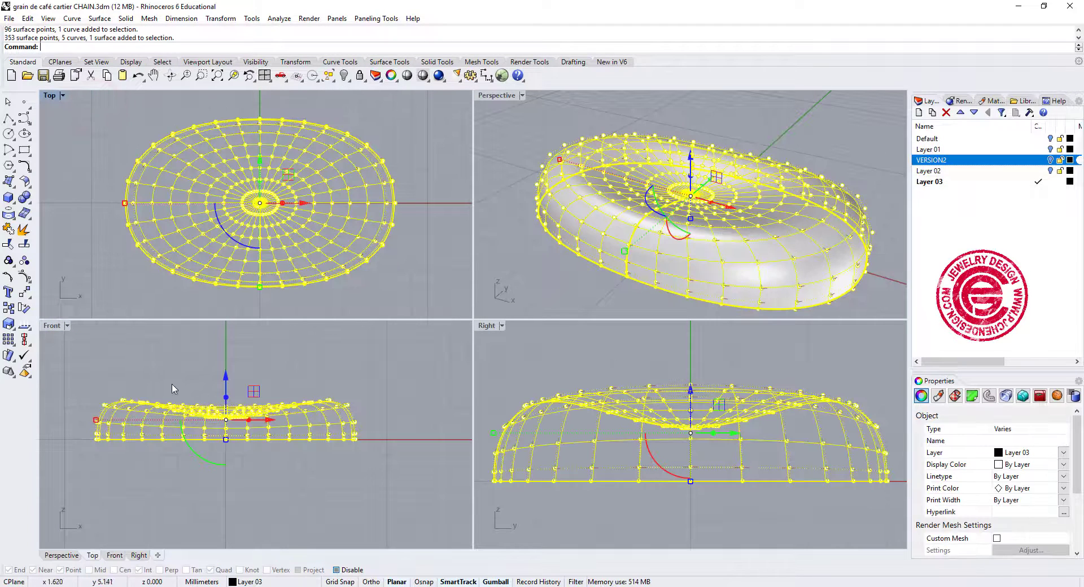
pyautogui.keyDown('ctrl'); pyautogui.moveTo(79, 425); pyautogui.dragTo(410, 507); pyautogui.keyUp('ctrl')
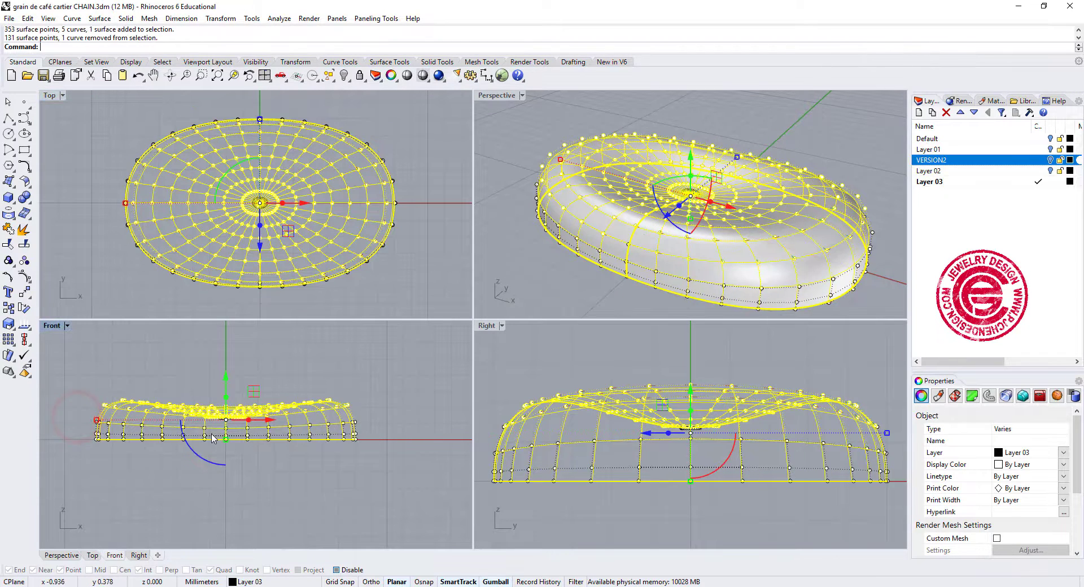
pyautogui.keyDown('ctrl'); pyautogui.moveTo(66, 421); pyautogui.dragTo(384, 488); pyautogui.keyUp('ctrl')
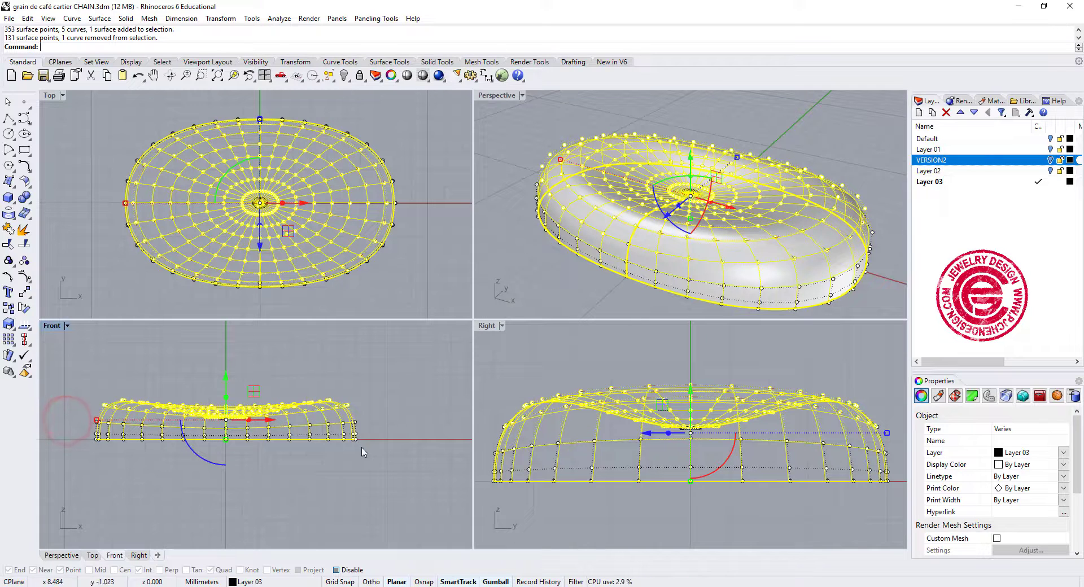
pyautogui.keyDown('ctrl'); pyautogui.click(347, 419); pyautogui.keyUp('ctrl')
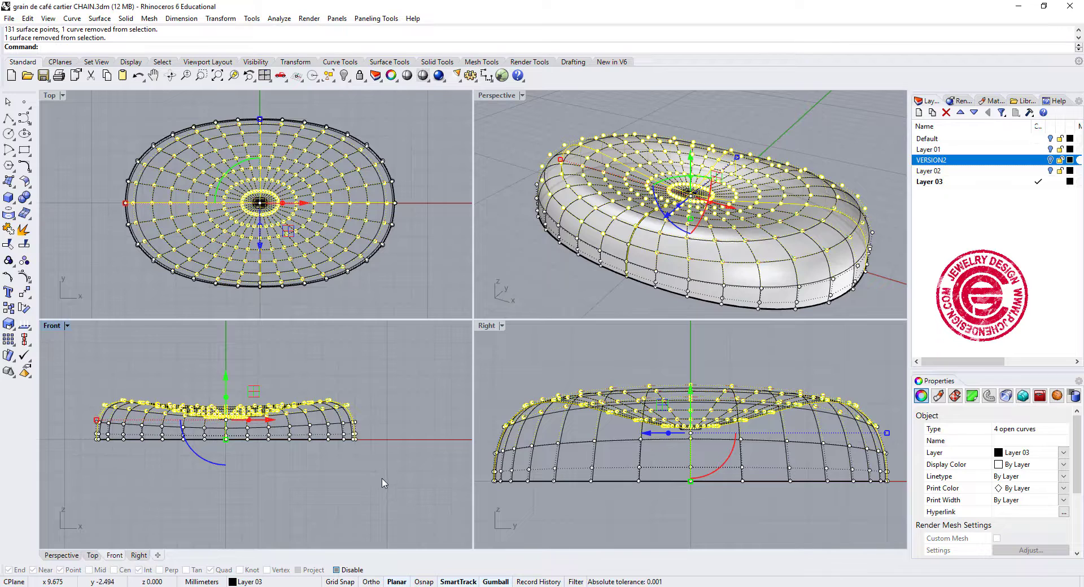
pyautogui.keyDown('ctrl'); pyautogui.moveTo(353, 438); pyautogui.dragTo(347, 432); pyautogui.keyUp('ctrl')
pyautogui.keyDown('ctrl'); pyautogui.moveTo(141, 469); pyautogui.dragTo(93, 435); pyautogui.keyUp('ctrl')
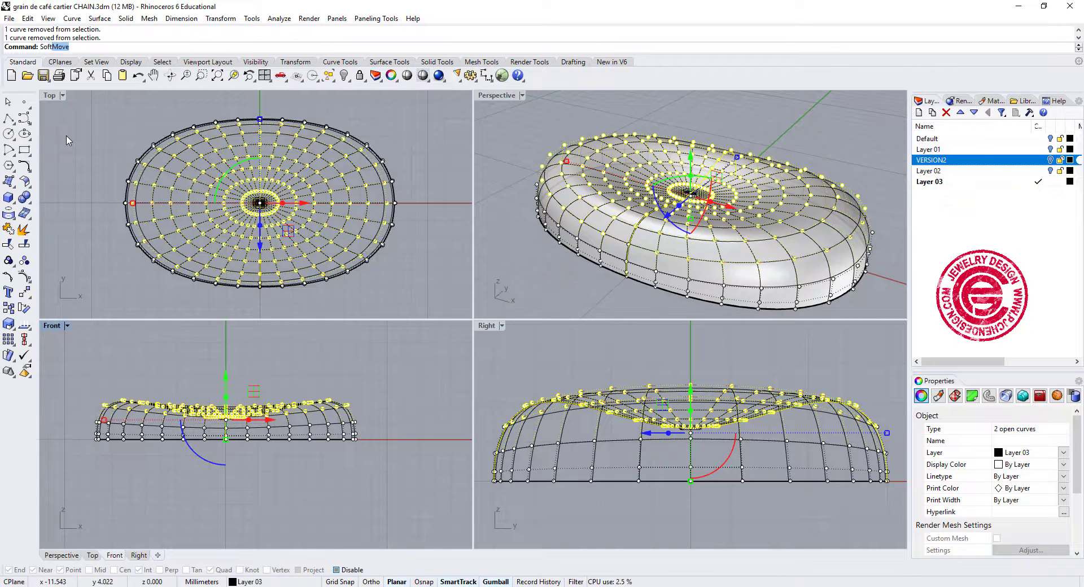
# SoftMove the selected points vertically by about 2 mm from a base point at about Y 3.4, with a radius of about 3.5 mm.
pyautogui.press('Return')
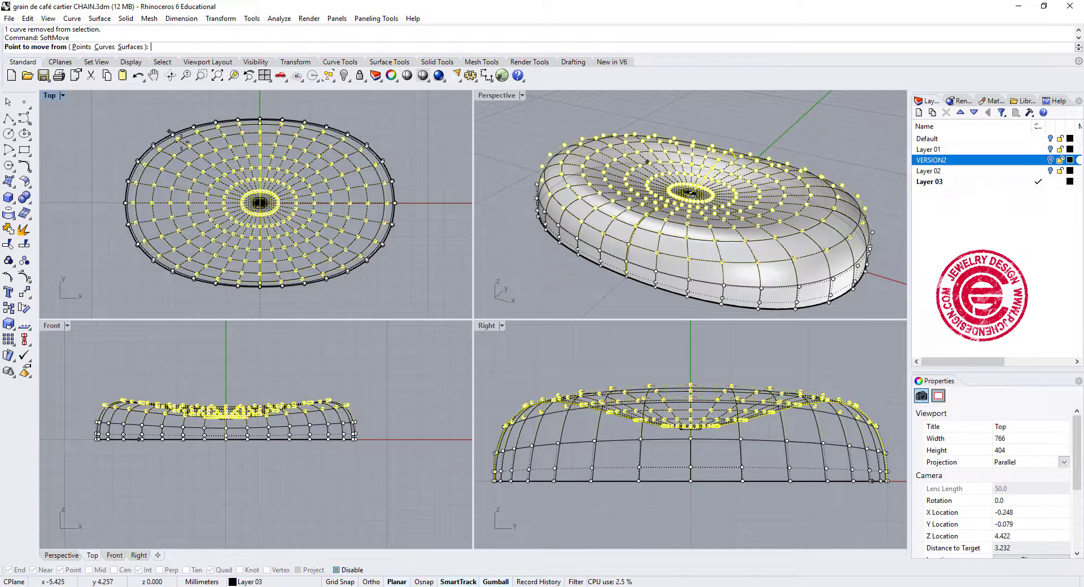
pyautogui.scroll(5, 267, 173)
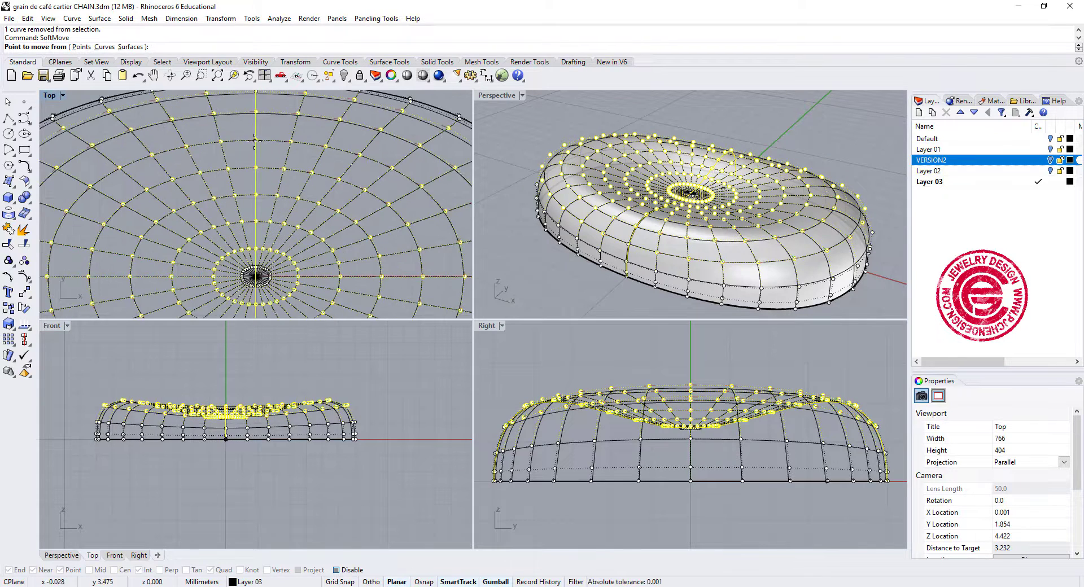
pyautogui.moveTo(255, 141); pyautogui.dragTo(259, 203, button='right')
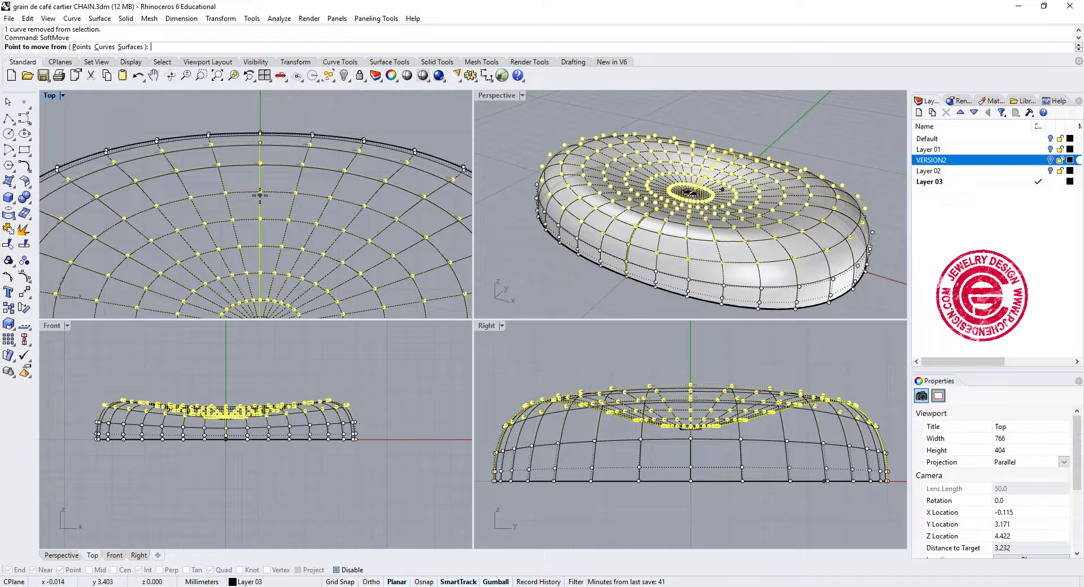
pyautogui.click(260, 194)
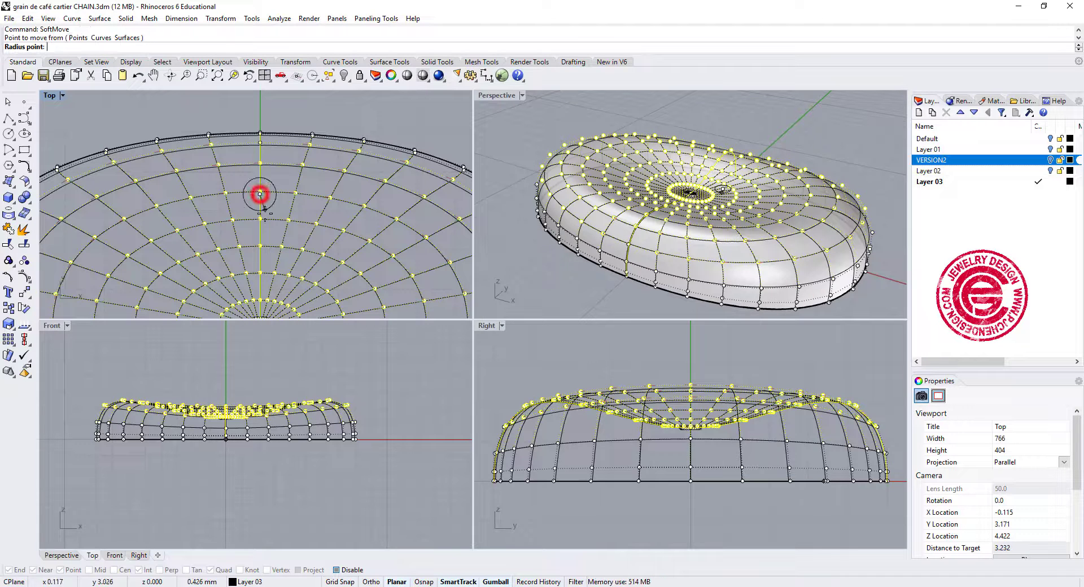
pyautogui.scroll(-5, 260, 194)
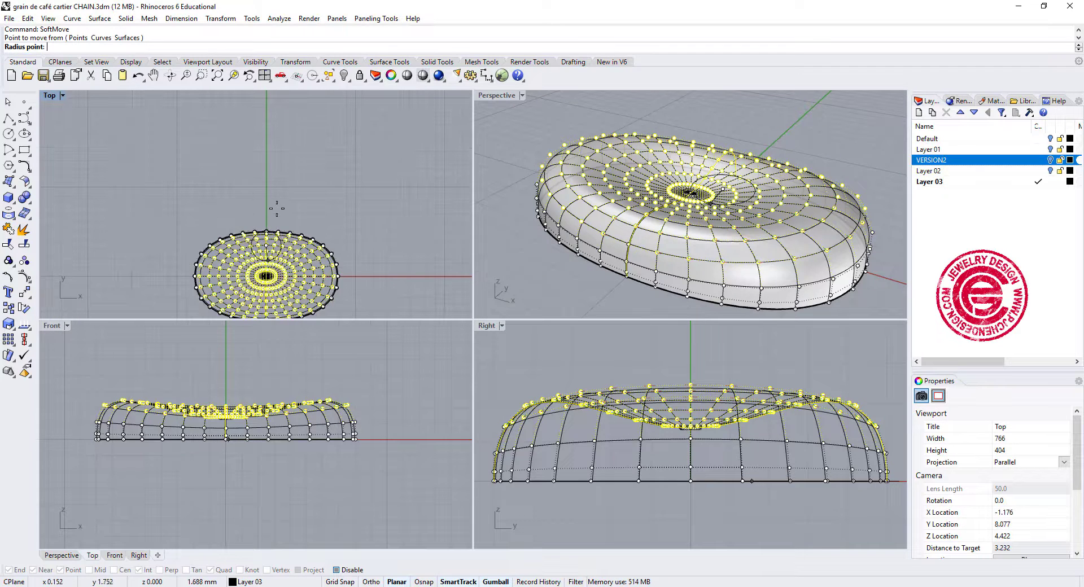
pyautogui.scroll(2, 271, 220)
pyautogui.scroll(2, 273, 208)
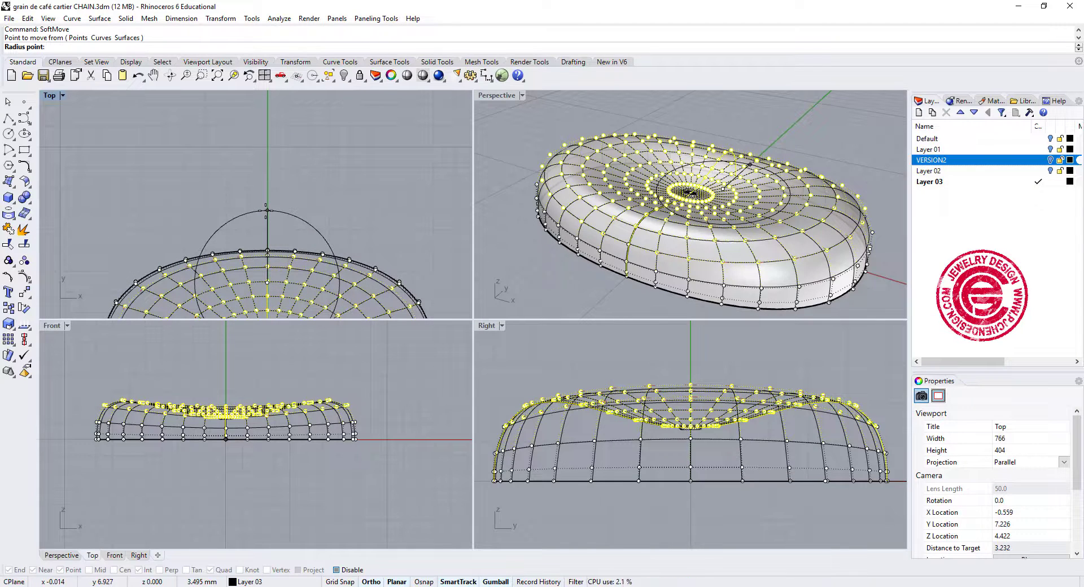
pyautogui.click(267, 210)
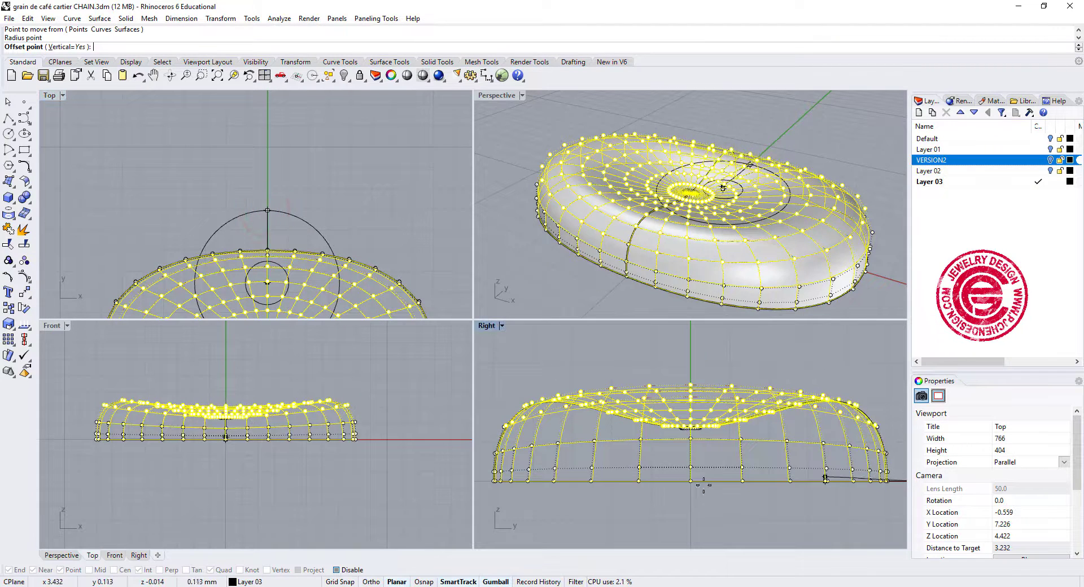
pyautogui.moveTo(811, 440); pyautogui.dragTo(682, 454, button='right')
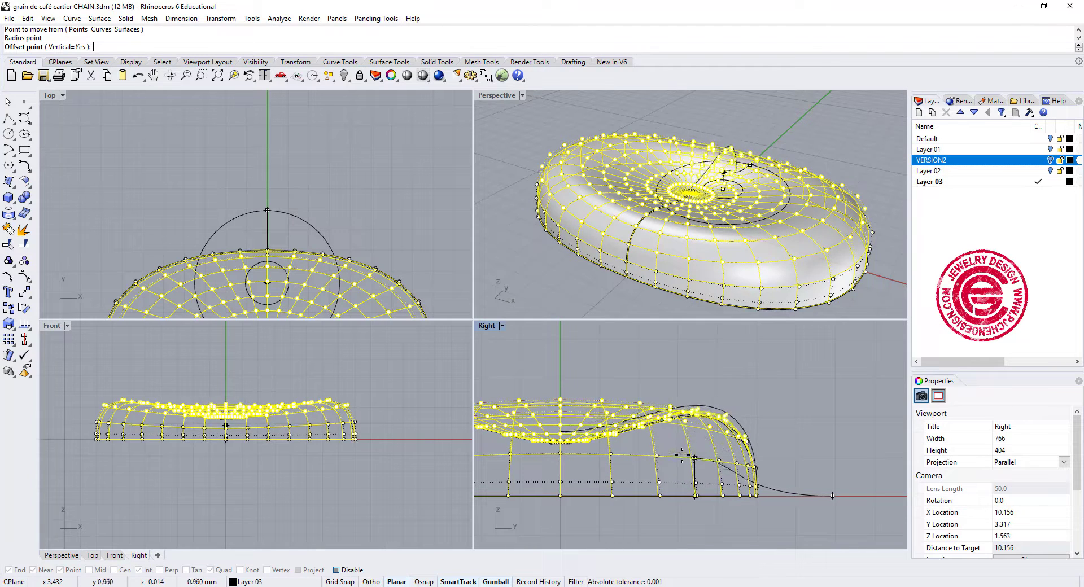
pyautogui.click(688, 412)
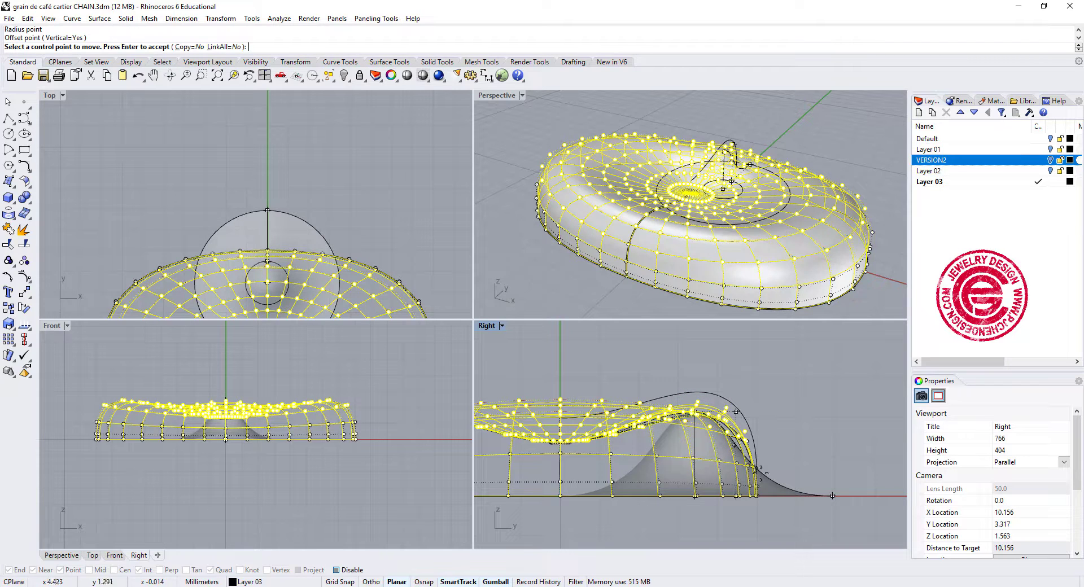
pyautogui.press('Return')
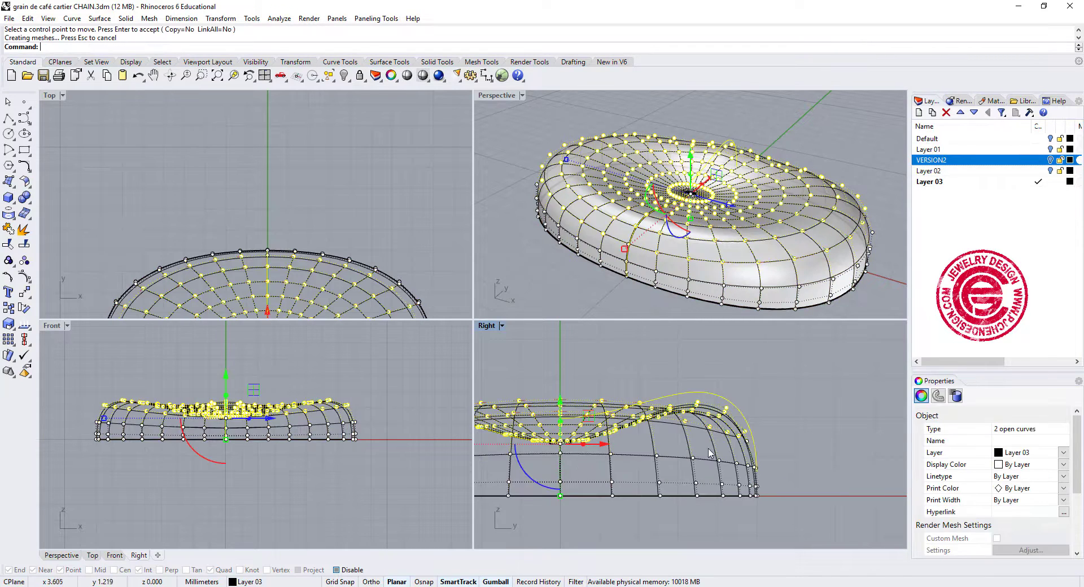
pyautogui.click(791, 418)
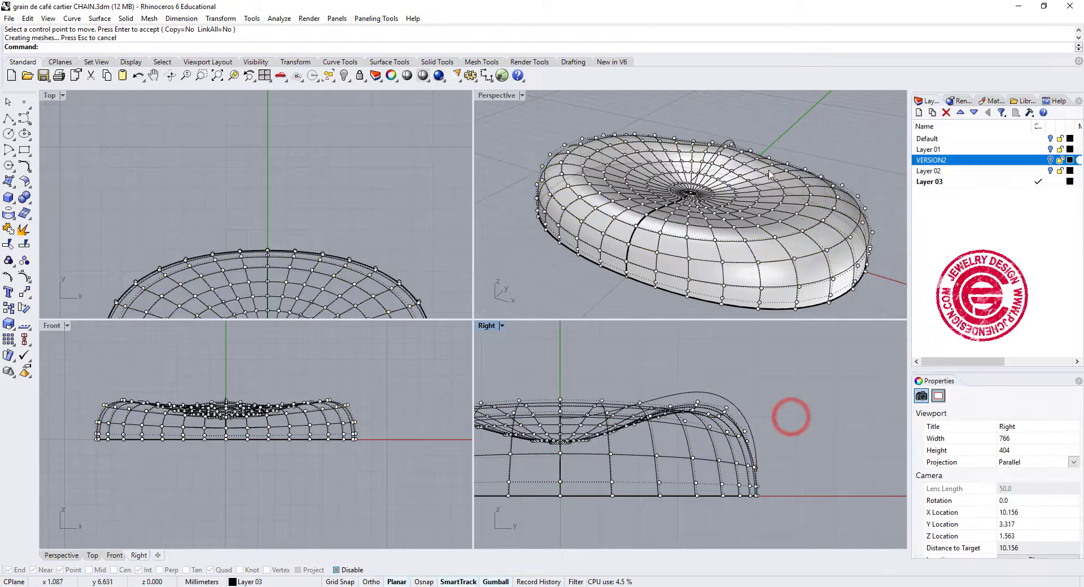
# Draw a both-sides line centred on the origin along the X axis, extending beyond both ends of the bean.
pyautogui.moveTo(795, 186); pyautogui.dragTo(807, 212, button='right')
pyautogui.scroll(6, 782, 175)
pyautogui.scroll(-5, 791, 225)
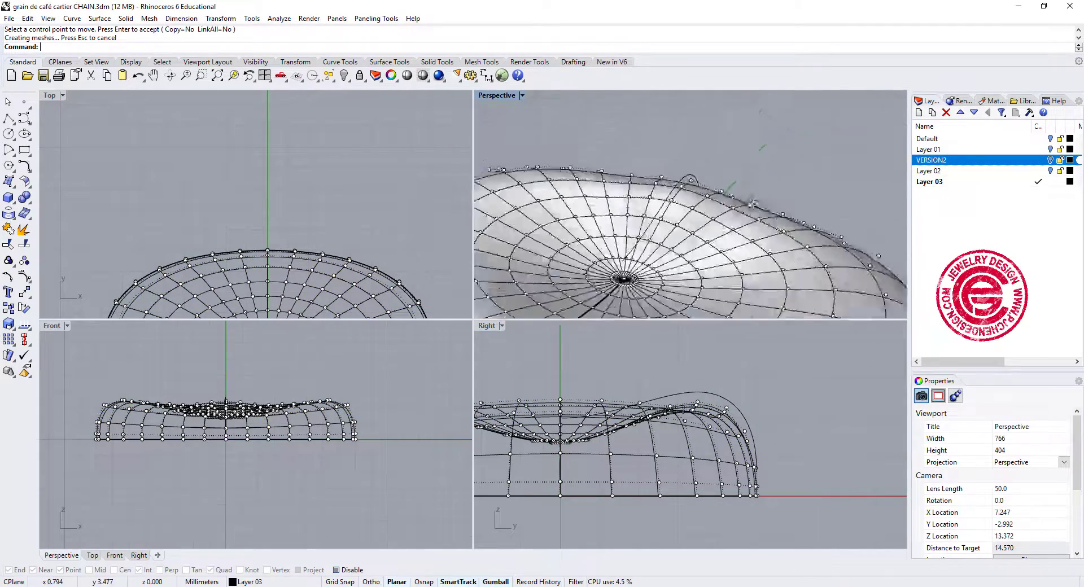
pyautogui.moveTo(774, 181)
pyautogui.mouseDown(button='right')
pyautogui.moveTo(777, 164)
pyautogui.moveTo(771, 172)
pyautogui.mouseUp(button='right')
pyautogui.moveTo(771, 171); pyautogui.dragTo(774, 176, button='right')
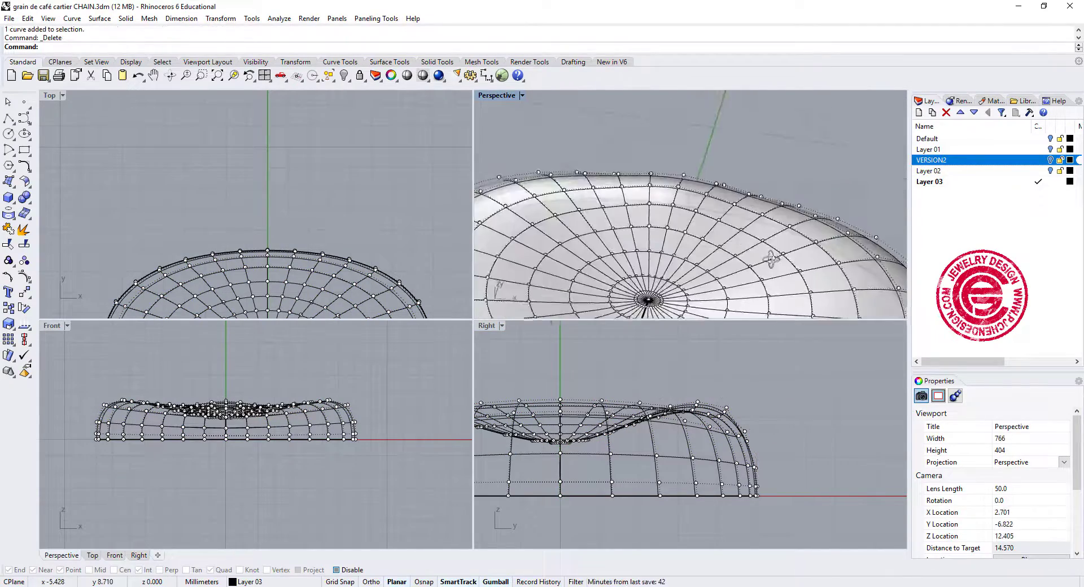
pyautogui.moveTo(774, 262)
pyautogui.mouseDown(button='right')
pyautogui.moveTo(818, 254)
pyautogui.moveTo(833, 219)
pyautogui.moveTo(819, 183)
pyautogui.moveTo(777, 266)
pyautogui.mouseUp(button='right')
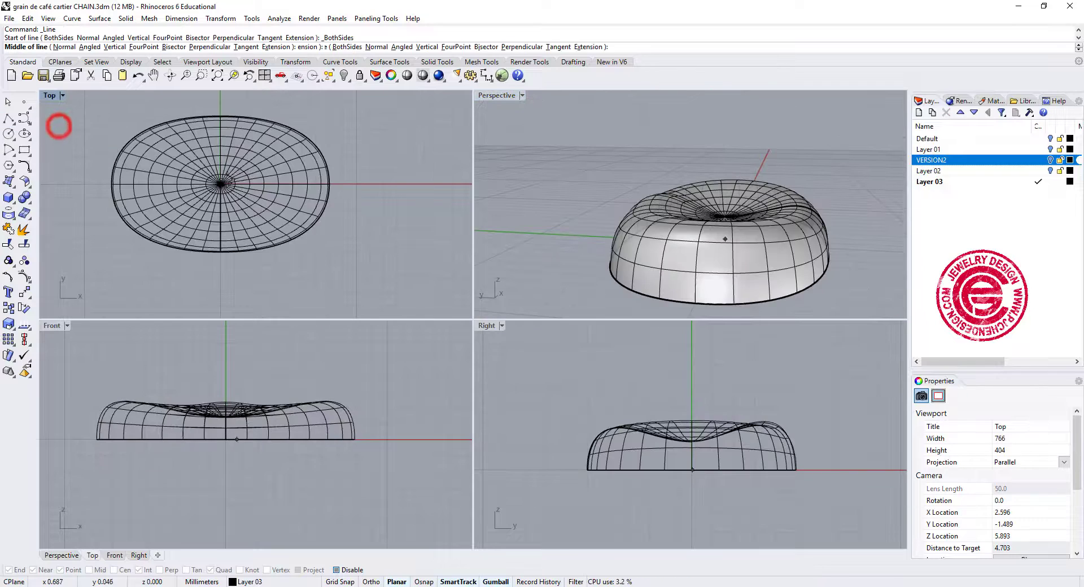
pyautogui.write('0')
pyautogui.press('Return')
pyautogui.click(378, 184)
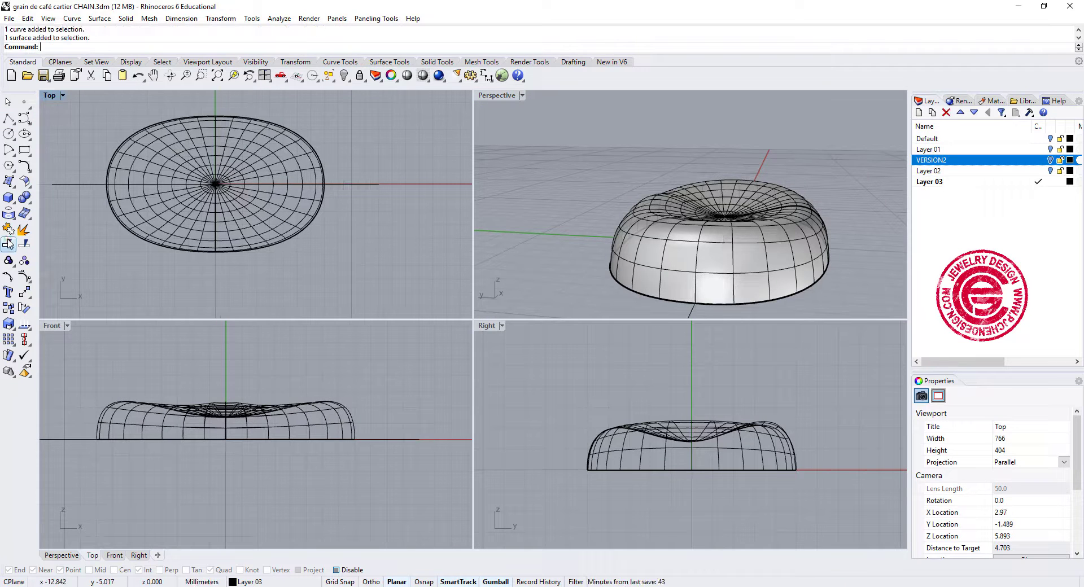
# Trim away the bean surface on the negative-Y side, using the line along the X axis as the cutting object.
pyautogui.click(9, 244)
pyautogui.click(374, 184)
pyautogui.press('Return')
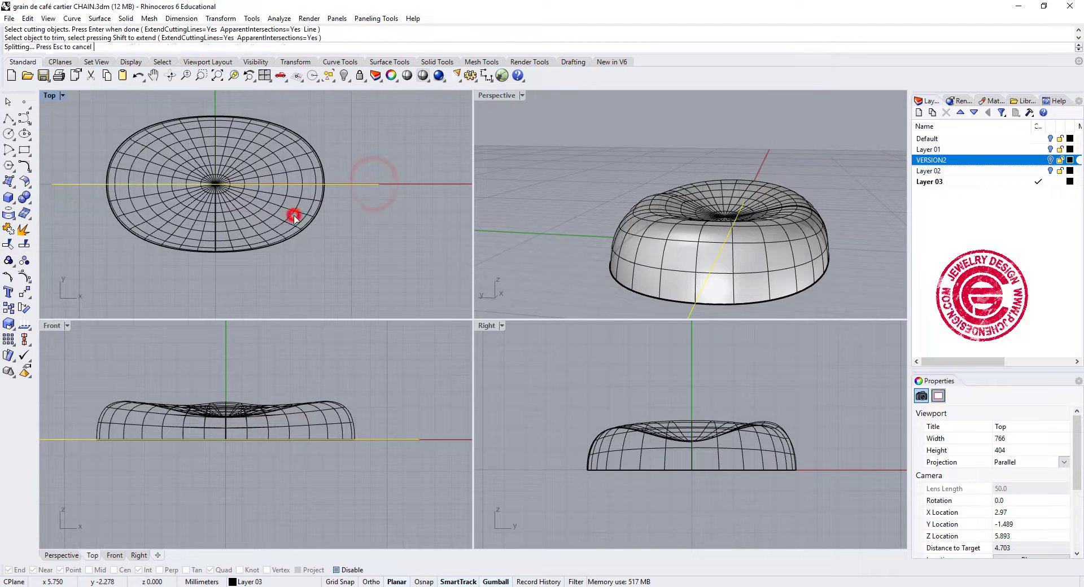
pyautogui.click(292, 215)
pyautogui.click(190, 224)
pyautogui.press('Return')
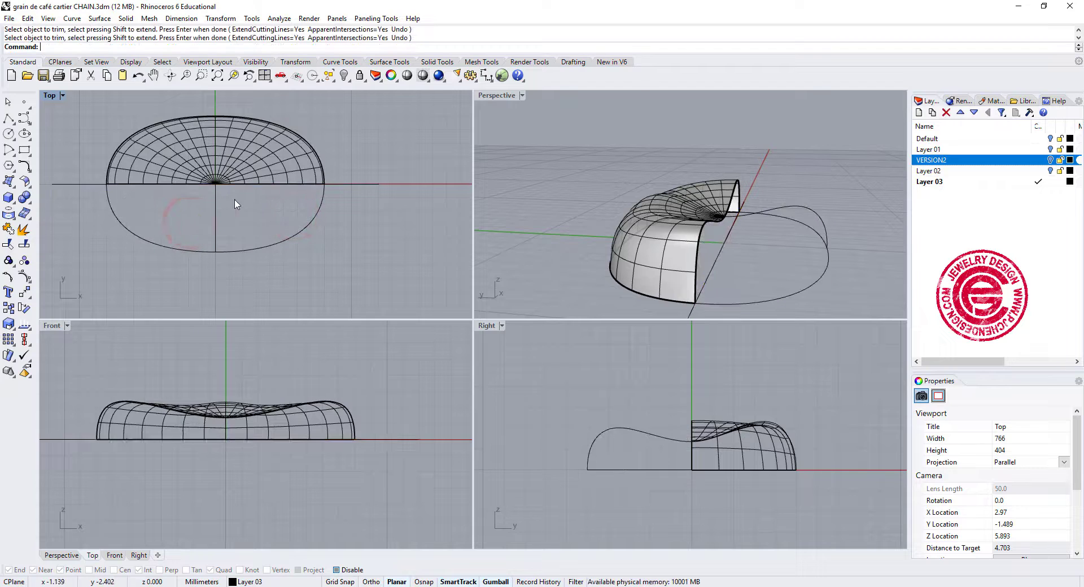
# Mirror the remaining half of the bean across the X axis, with the mirror plane starting at the origin 0.
pyautogui.click(266, 155)
pyautogui.click(25, 292)
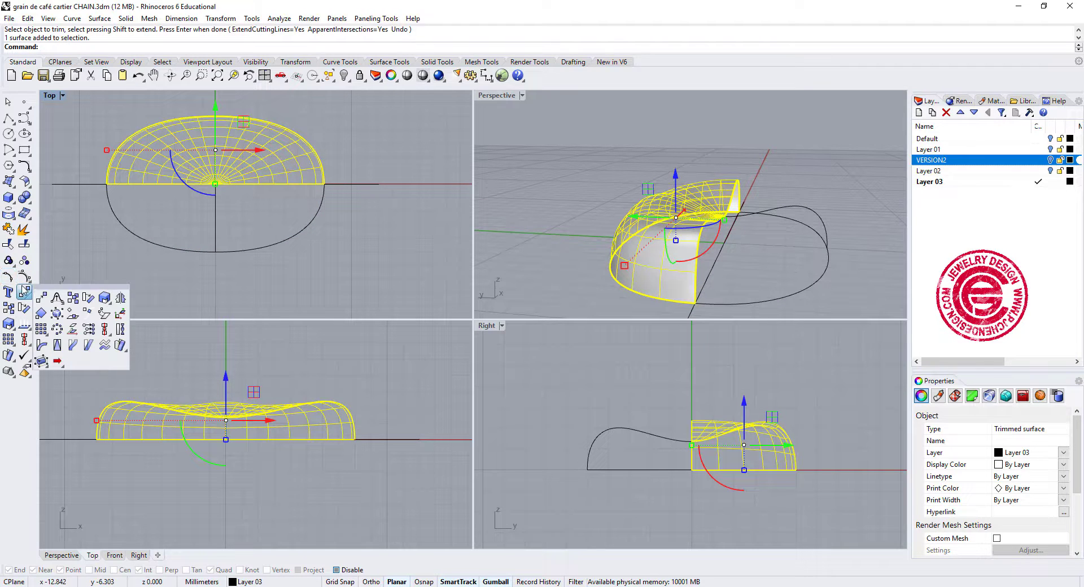
pyautogui.click(120, 298)
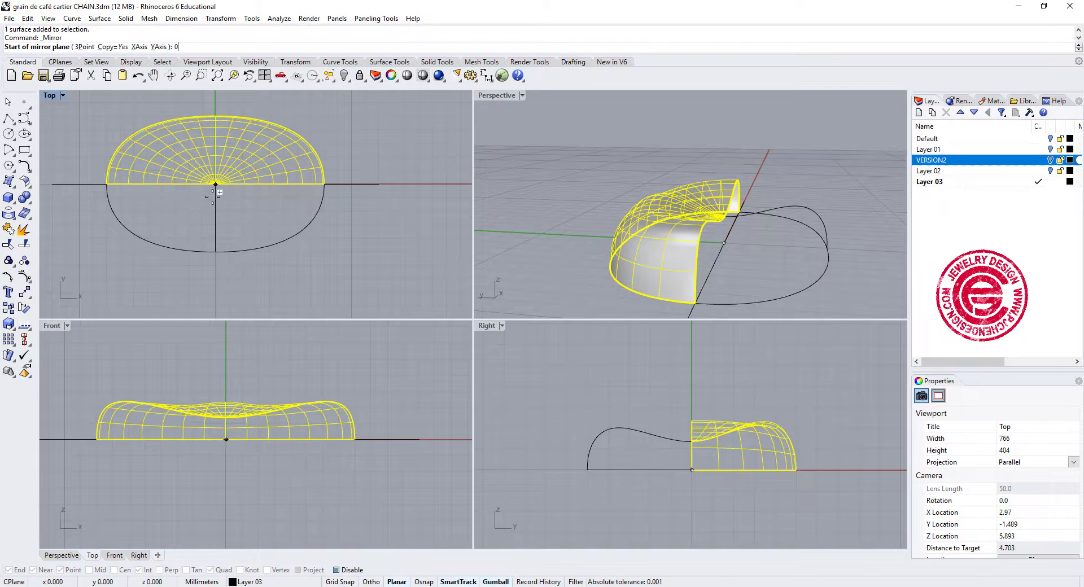
pyautogui.write('0')
pyautogui.press('Return')
pyautogui.click(368, 183)
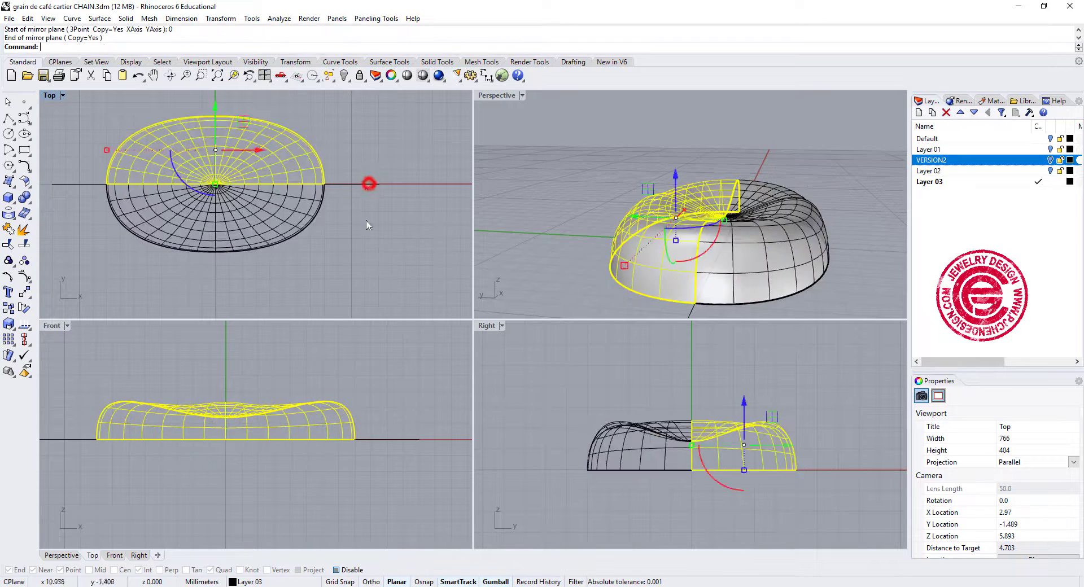
pyautogui.click(388, 266)
# Join the two mirrored halves of the bean into one polysurface and check it in perspective.
pyautogui.click(752, 274)
pyautogui.keyDown('shift'); pyautogui.click(674, 273); pyautogui.keyUp('shift')
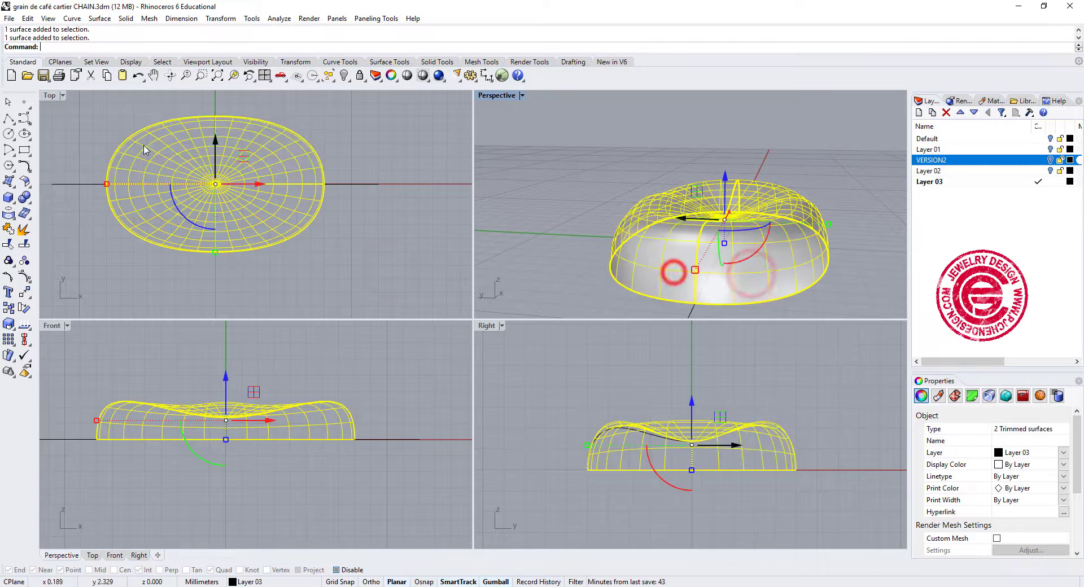
pyautogui.click(8, 230)
pyautogui.click(404, 251)
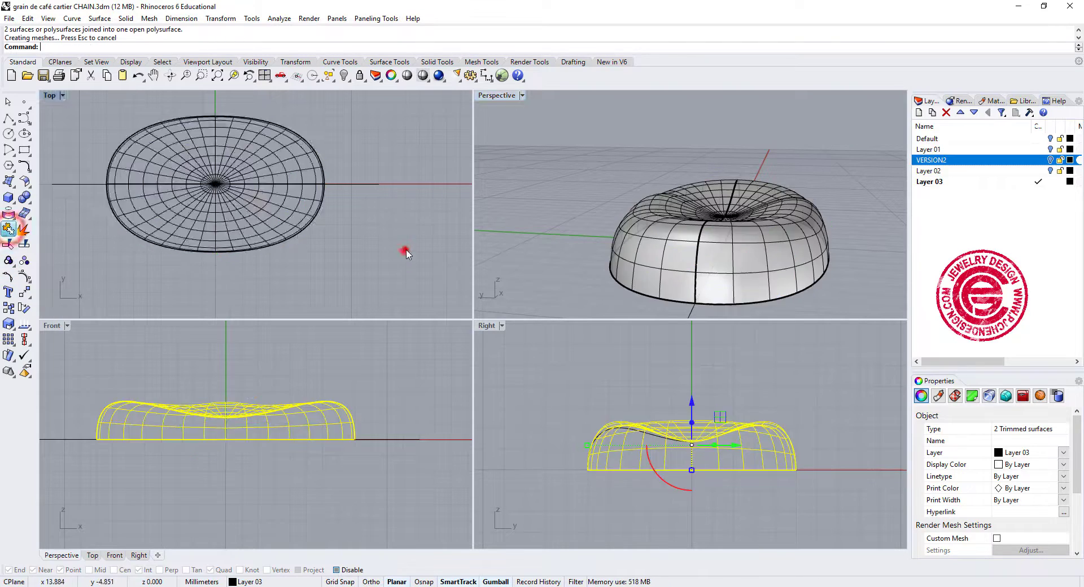
pyautogui.moveTo(638, 198); pyautogui.dragTo(826, 249, button='right')
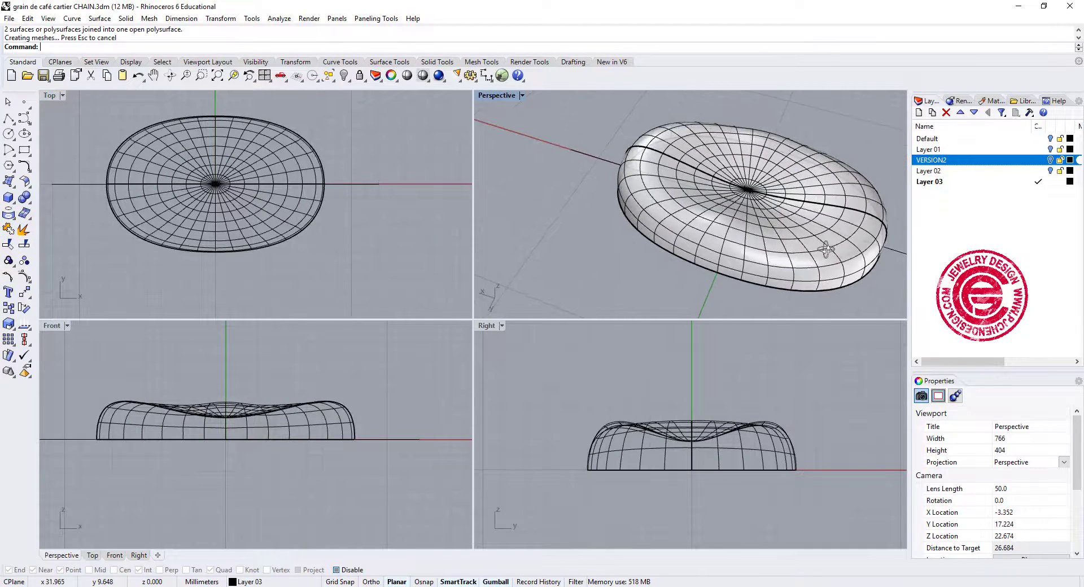
# Mirror the joined bean downward in the front view, across the horizontal axis through the origin 0.
pyautogui.click(351, 430)
pyautogui.press('Return')
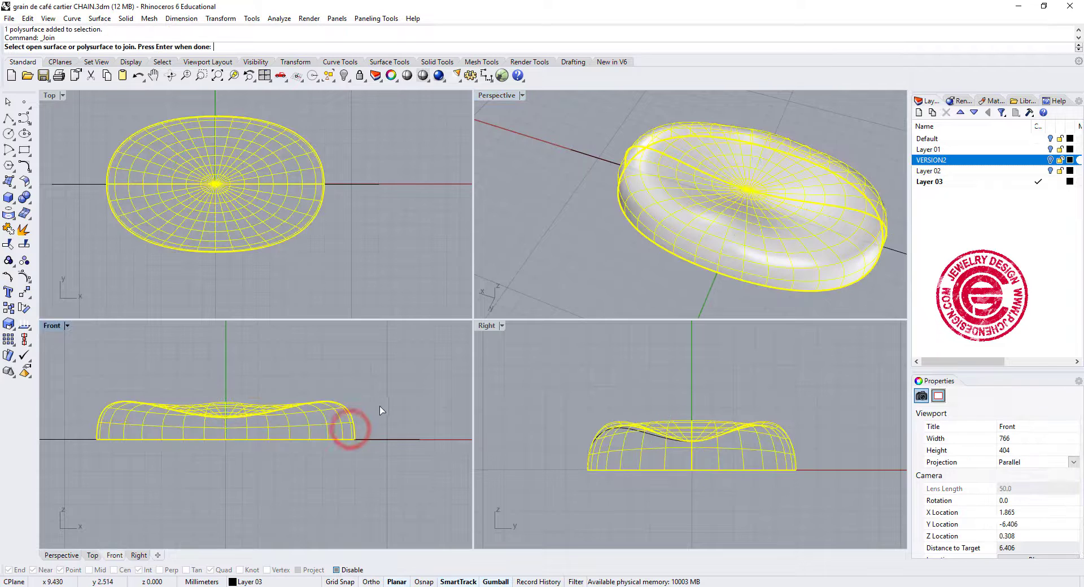
pyautogui.click(27, 291)
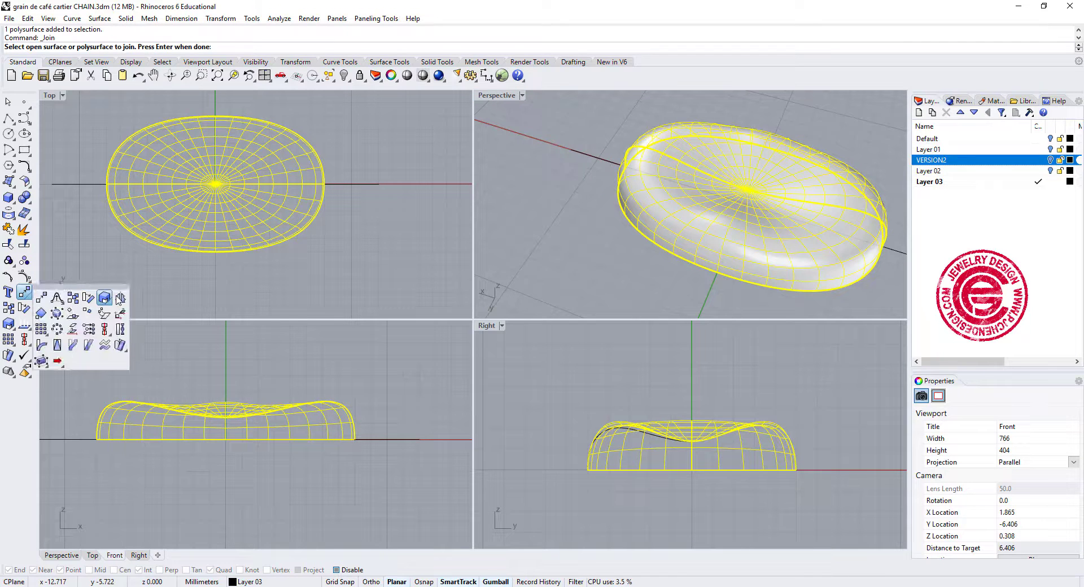
pyautogui.click(122, 296)
pyautogui.write('0')
pyautogui.press('Return')
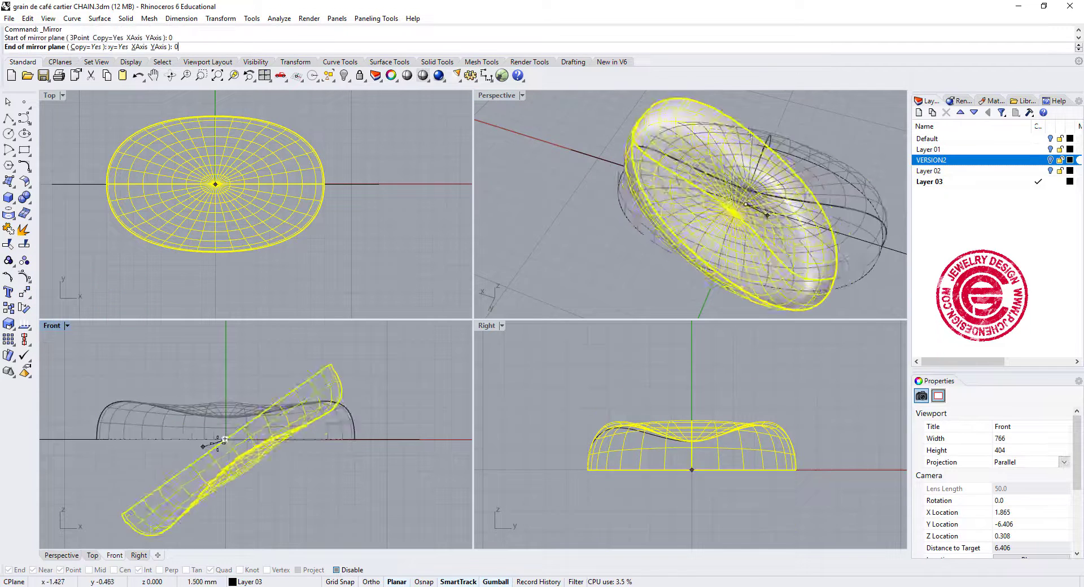
pyautogui.click(370, 423)
pyautogui.click(382, 495)
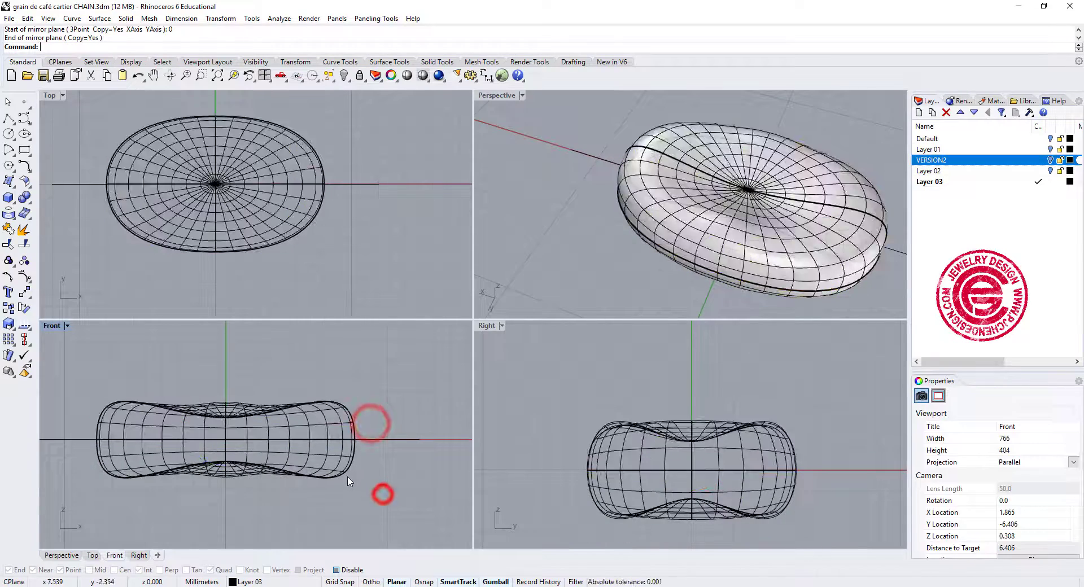
# Join the upper and lower bean shells into one polysurface and view the result in perspective.
pyautogui.click(344, 469)
pyautogui.keyDown('shift'); pyautogui.click(346, 423); pyautogui.keyUp('shift')
pyautogui.click(8, 229)
pyautogui.moveTo(763, 254); pyautogui.dragTo(794, 224, button='right')
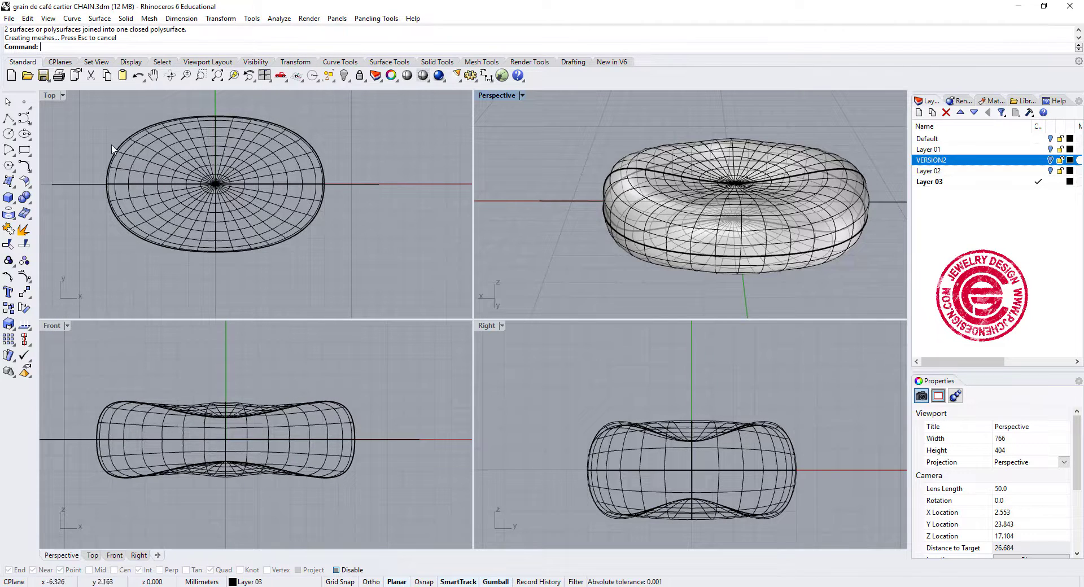
# Enable object snaps and draw a circle in the top view, centred on the bean's negative-X end.
pyautogui.click(12, 199)
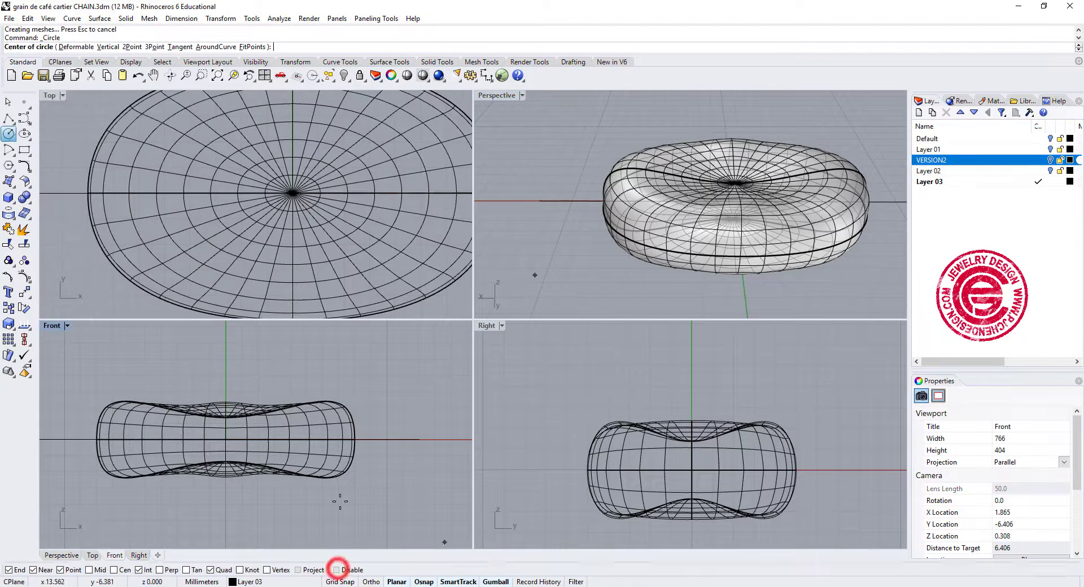
pyautogui.click(336, 570)
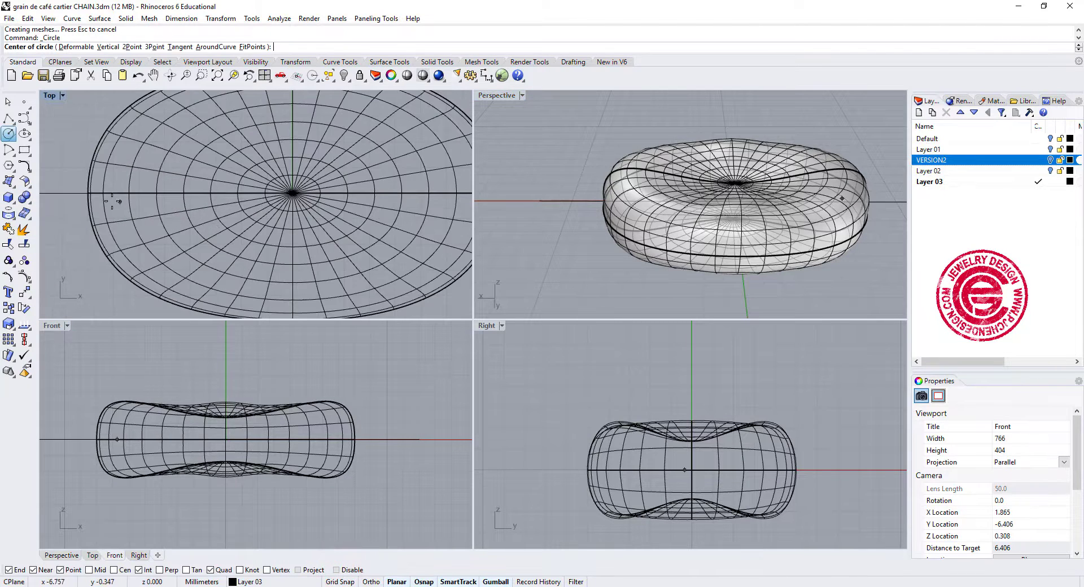
pyautogui.click(89, 193)
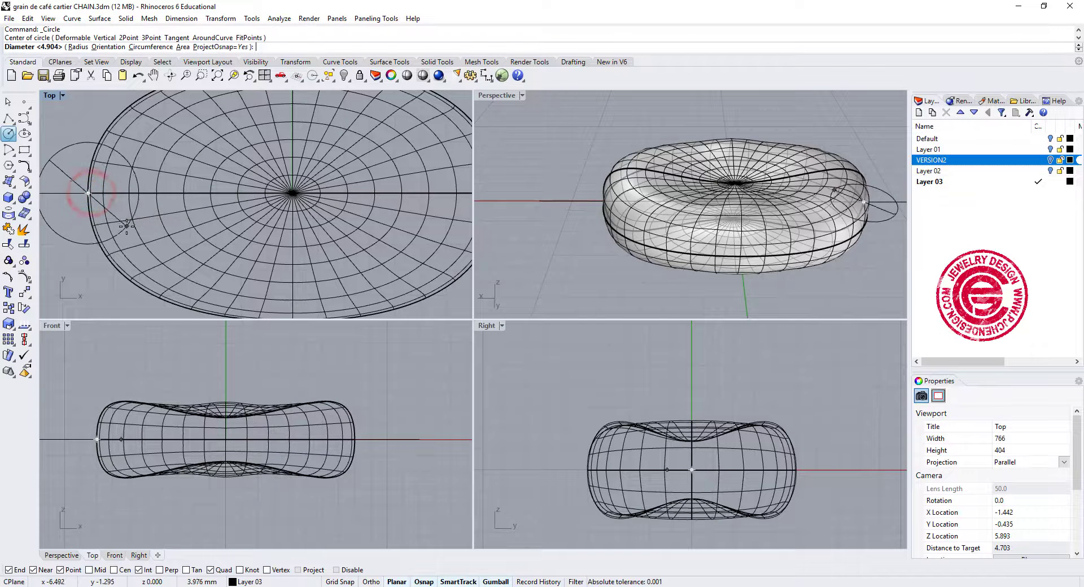
pyautogui.click(92, 261)
# Move the circle inward along the X axis until it lies just inside the bean's outline.
pyautogui.scroll(-4, 164, 217)
pyautogui.moveTo(164, 217); pyautogui.dragTo(217, 261, button='right')
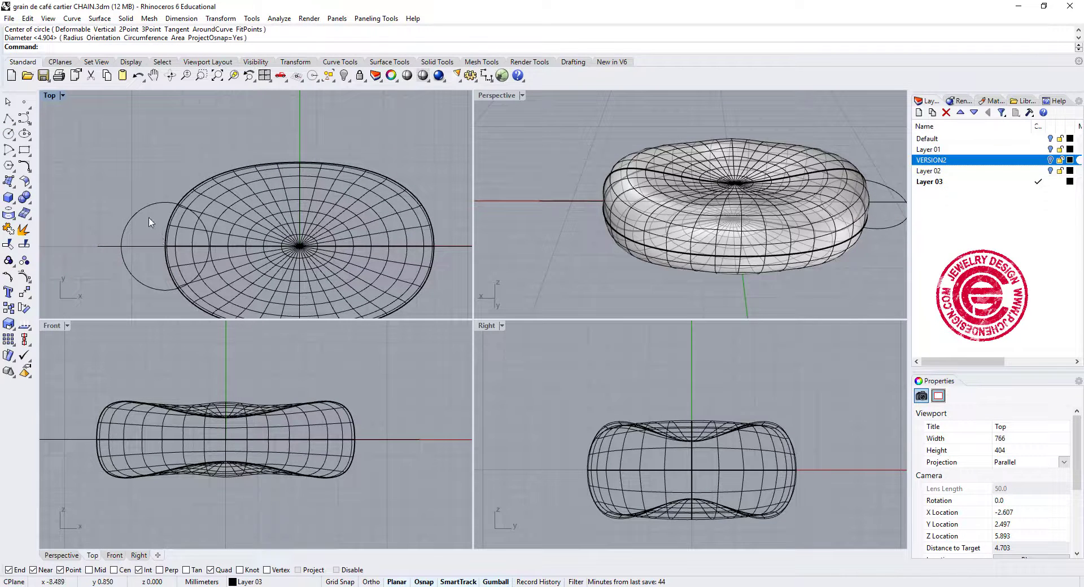
pyautogui.click(143, 207)
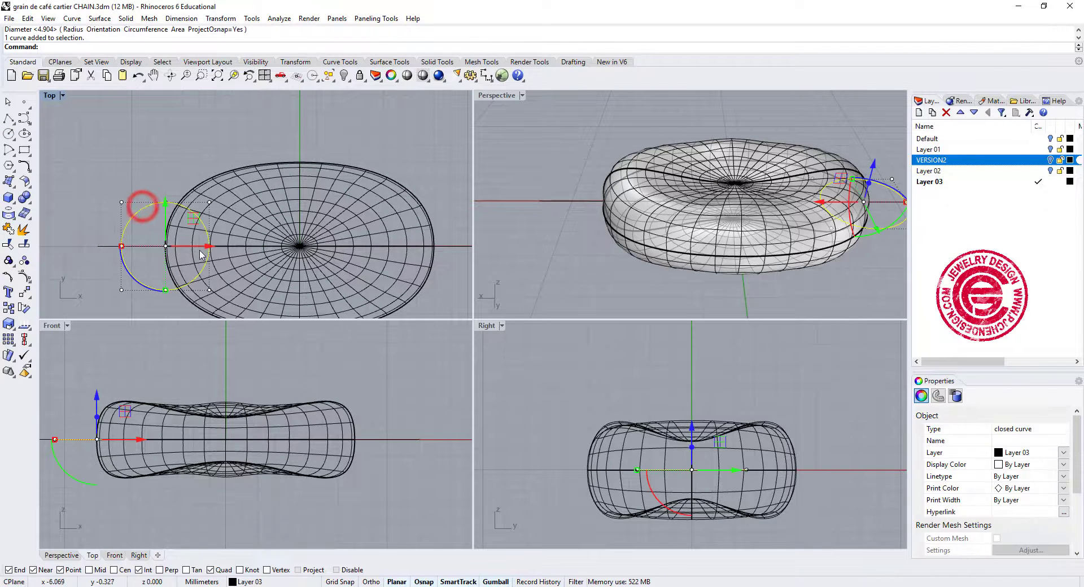
pyautogui.moveTo(209, 247); pyautogui.dragTo(264, 259)
pyautogui.moveTo(243, 220); pyautogui.dragTo(219, 184, button='right')
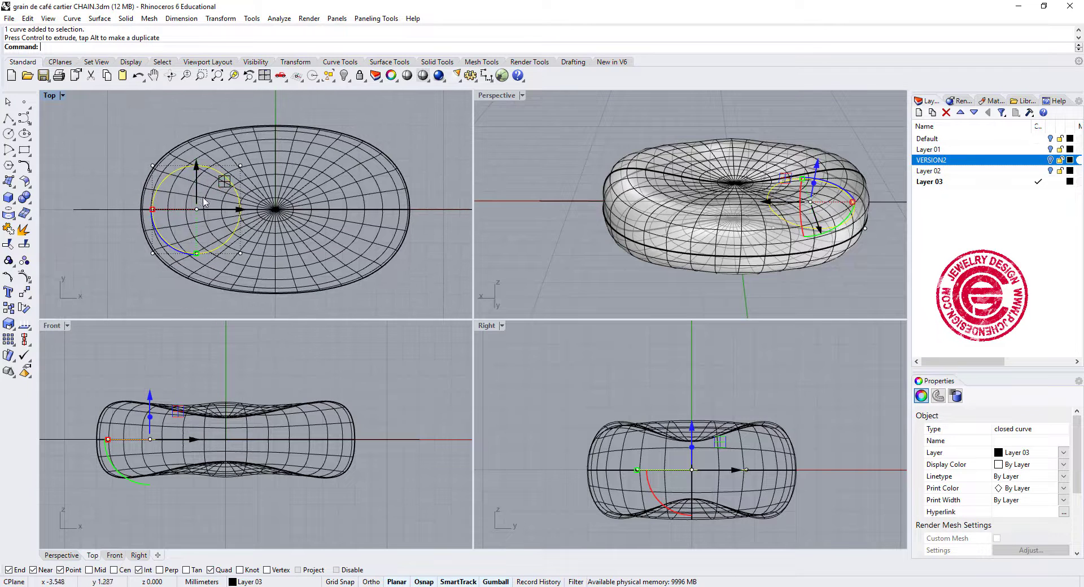
# Mirror the circle across the Y axis to the opposite end of the bean, starting the mirror plane at 0.
pyautogui.click(23, 294)
pyautogui.click(120, 297)
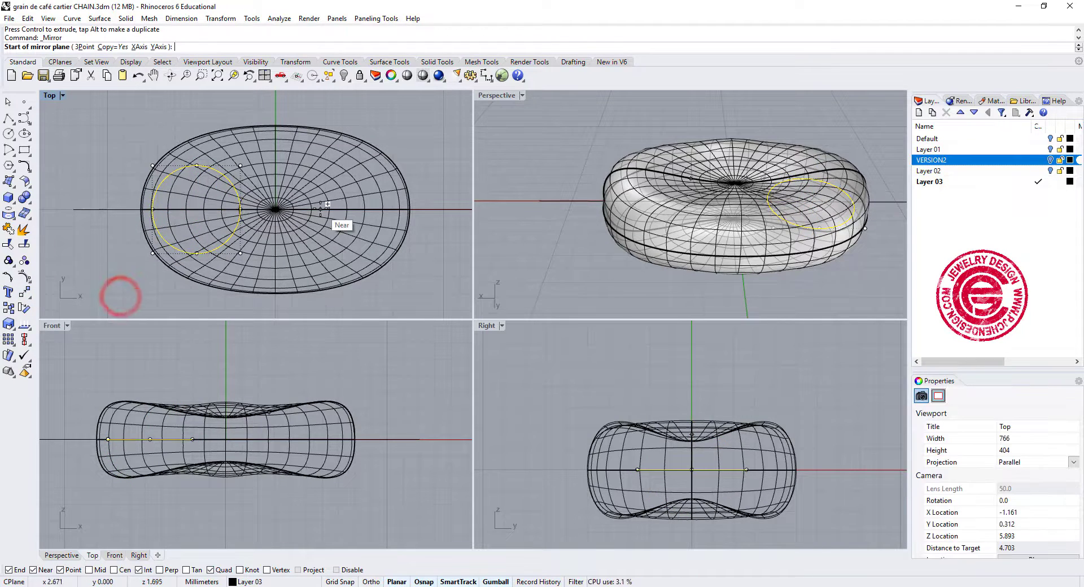
pyautogui.write('0')
pyautogui.press('Return')
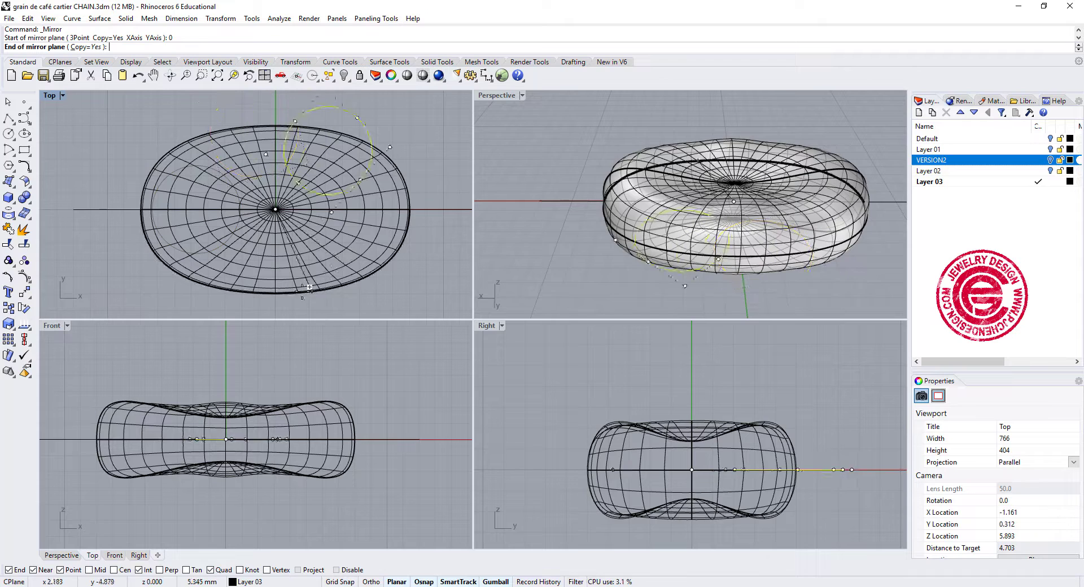
pyautogui.click(279, 311)
pyautogui.click(405, 283)
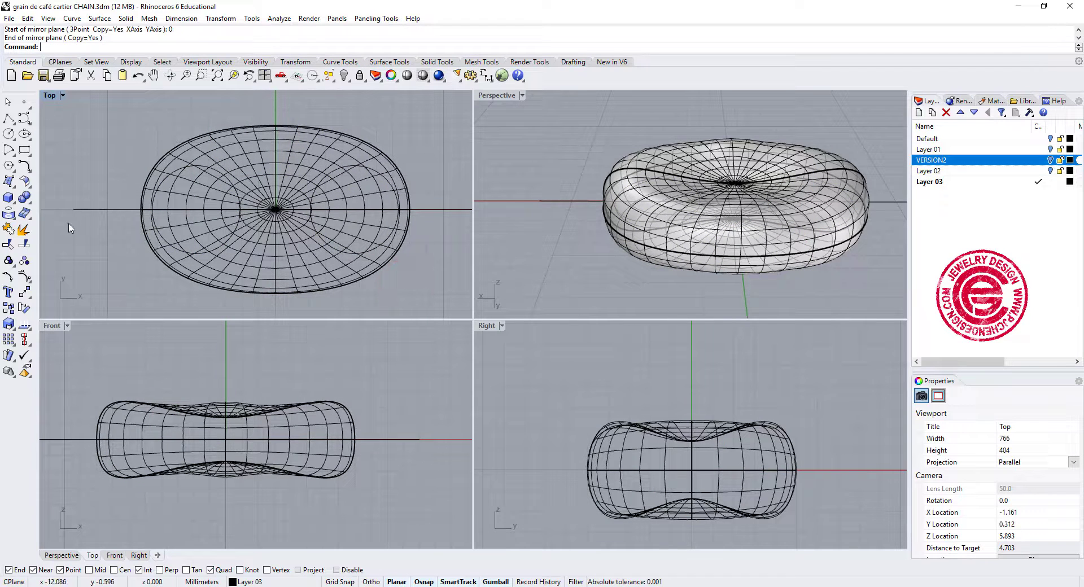
# Trim the bean inside both circles, cutting through its upper and lower surfaces to open two round holes.
pyautogui.click(9, 244)
pyautogui.click(164, 179)
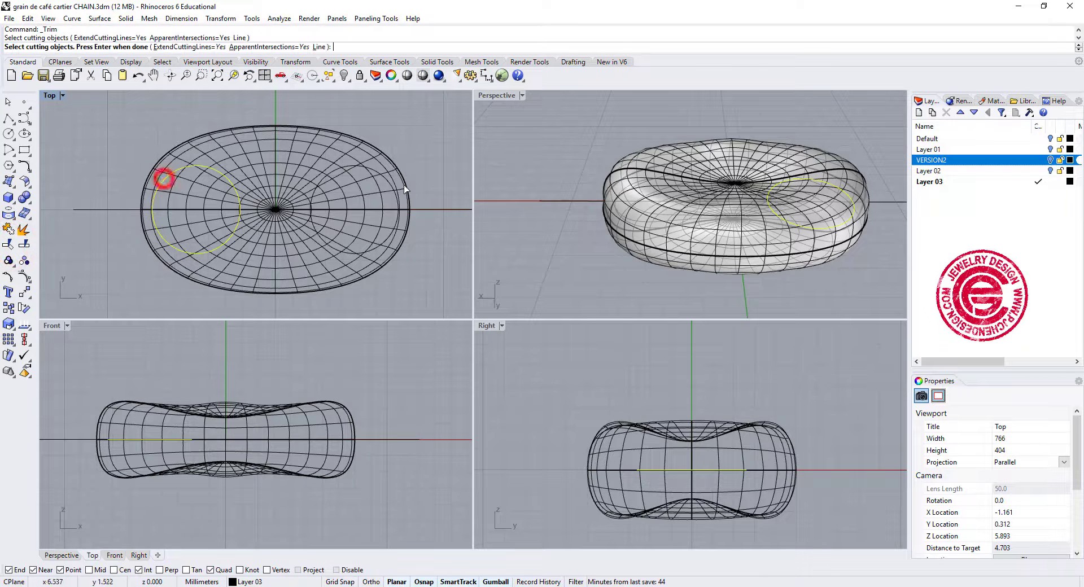
pyautogui.click(375, 172)
pyautogui.press('Return')
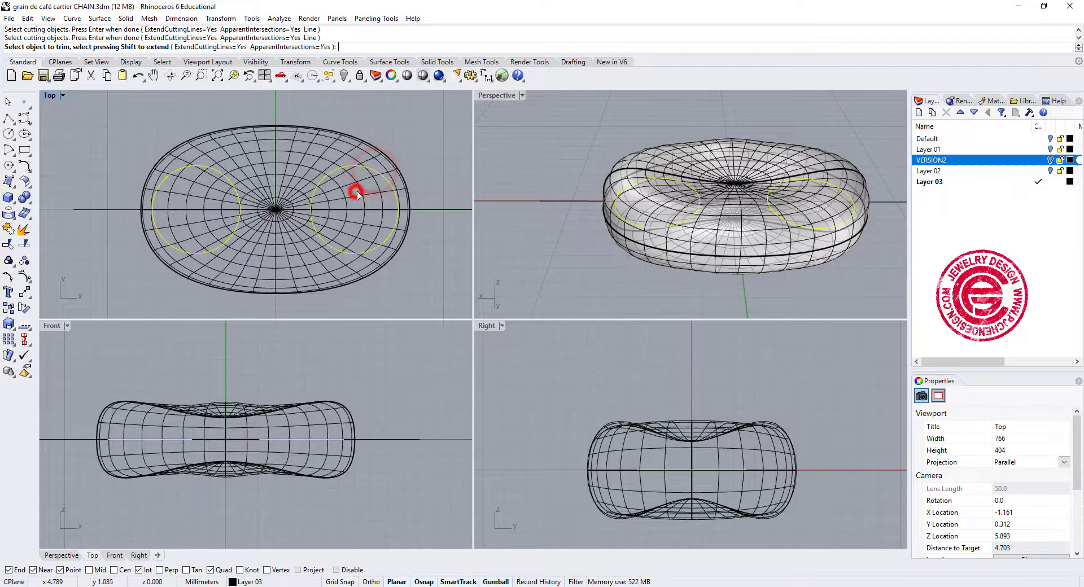
pyautogui.click(359, 186)
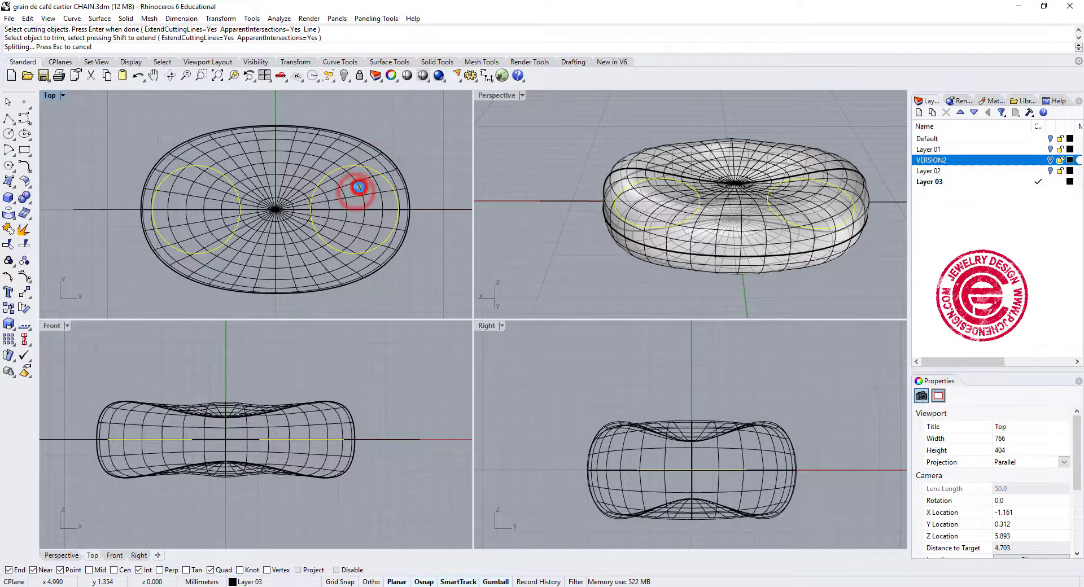
pyautogui.click(211, 198)
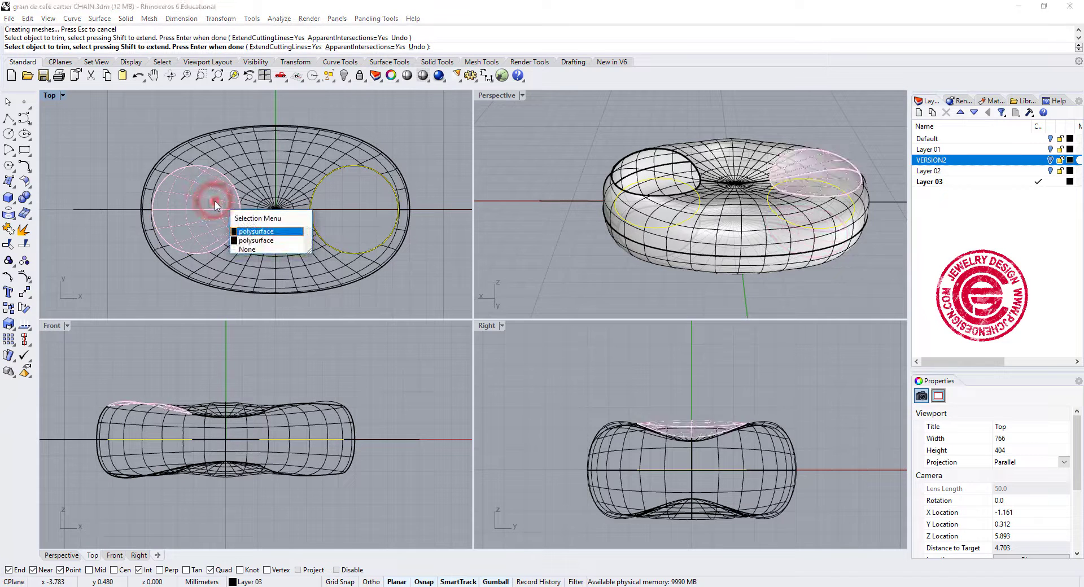
pyautogui.click(241, 231)
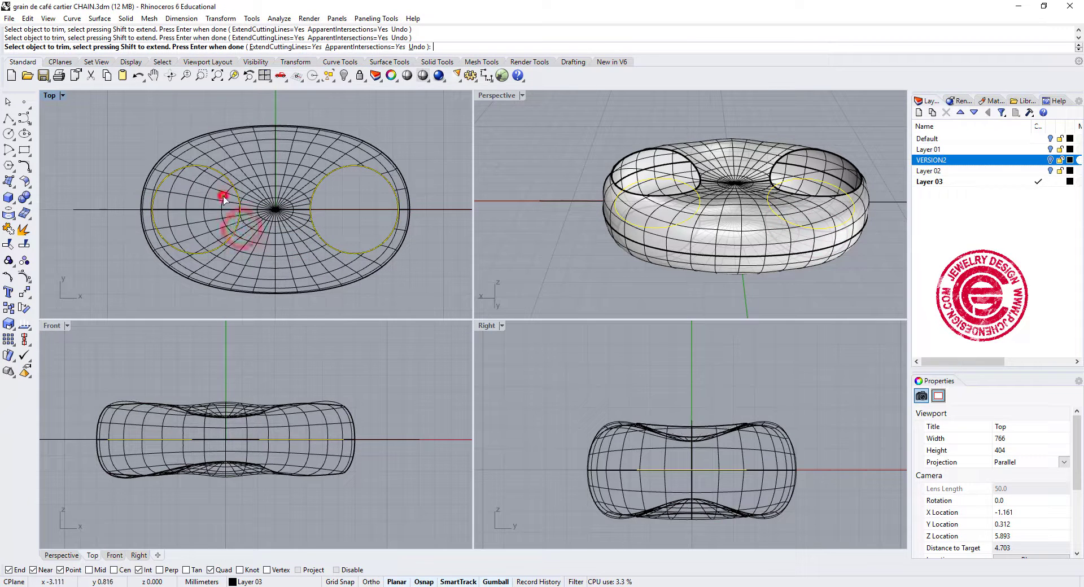
pyautogui.press('Return')
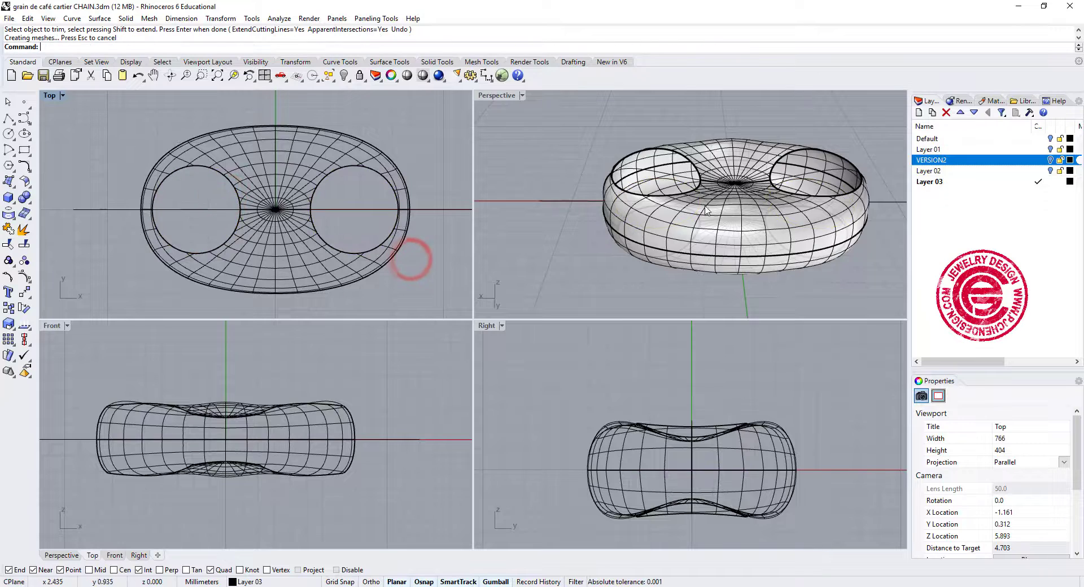
# Start a surface blend between the upper and lower rims of the bean's positive-X hole, selecting them as chained edges.
pyautogui.moveTo(592, 237); pyautogui.dragTo(644, 126, button='right')
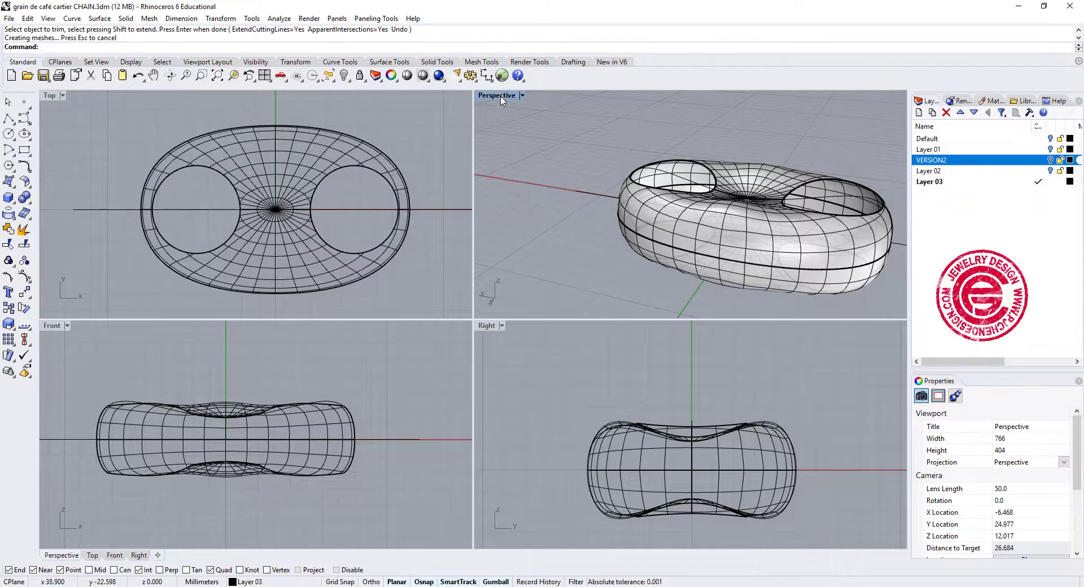
pyautogui.doubleClick(501, 97)
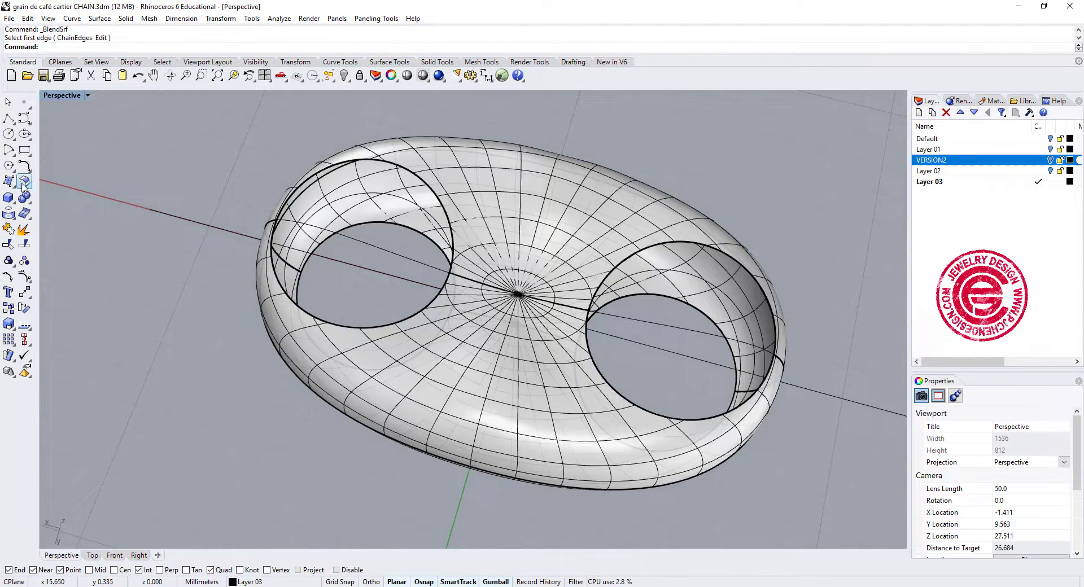
pyautogui.click(24, 182)
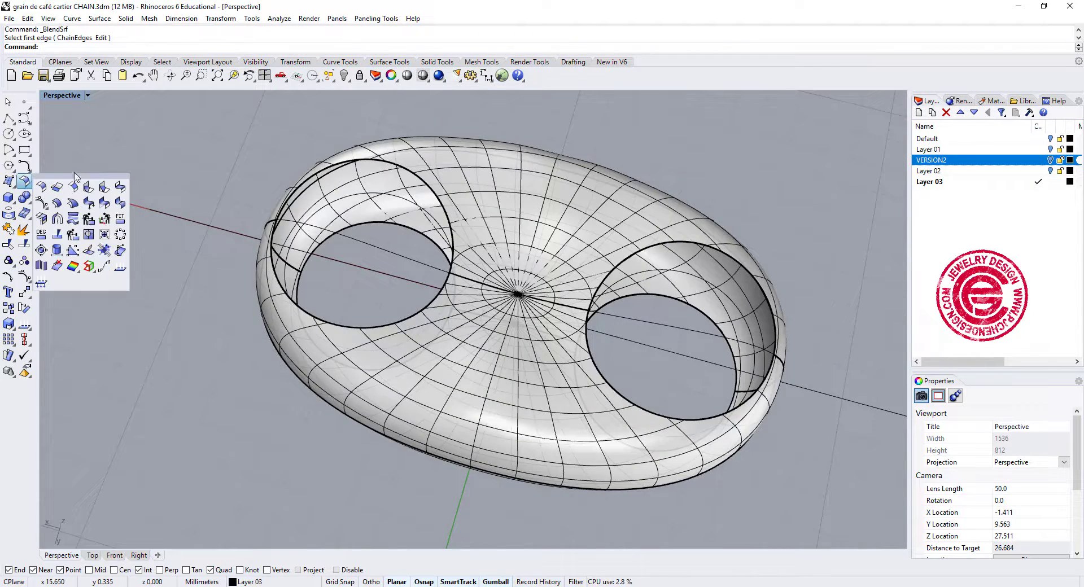
pyautogui.click(120, 188)
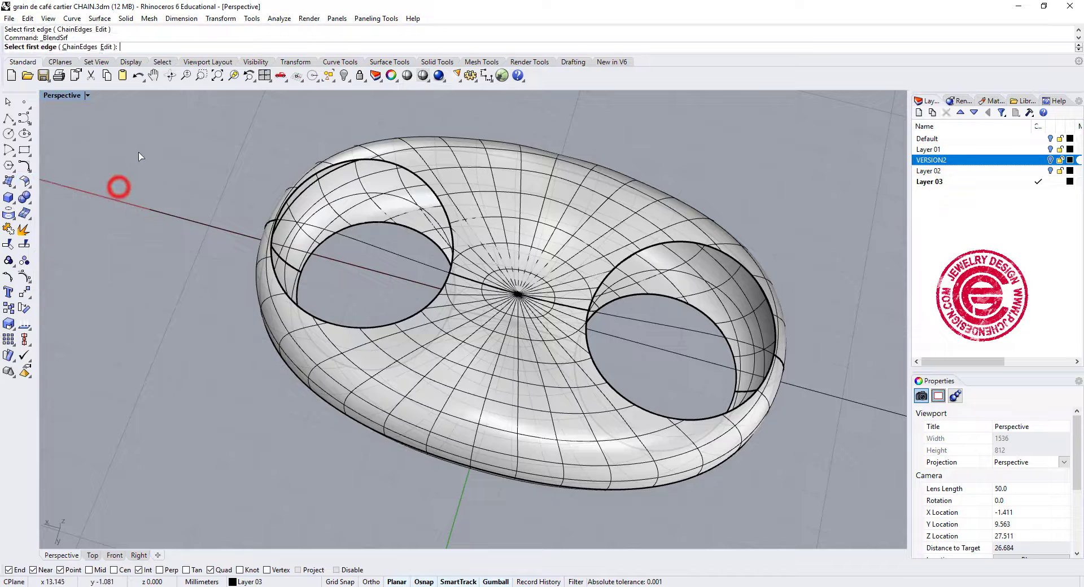
pyautogui.click(79, 47)
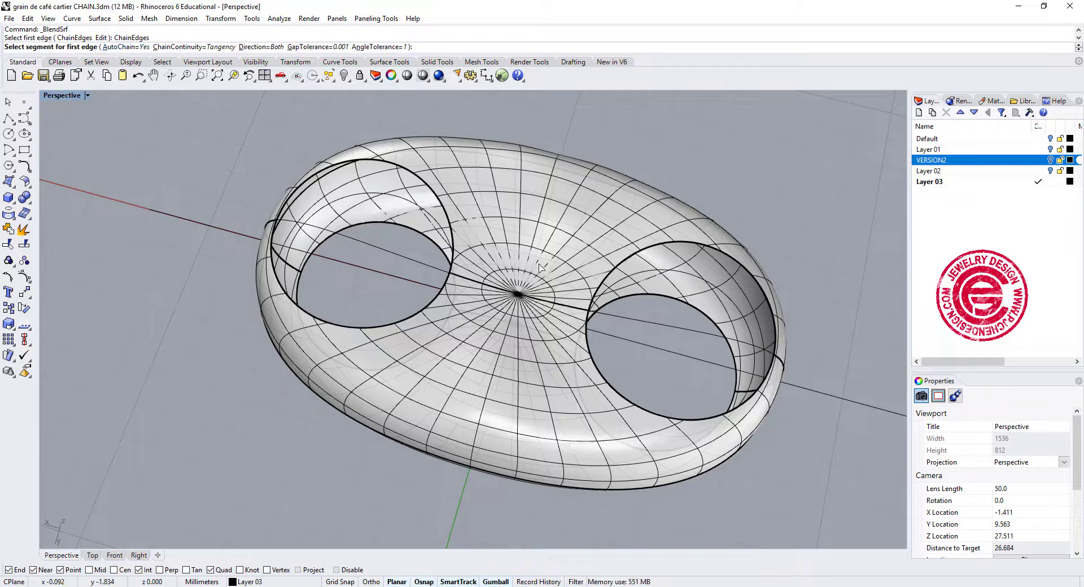
pyautogui.click(451, 230)
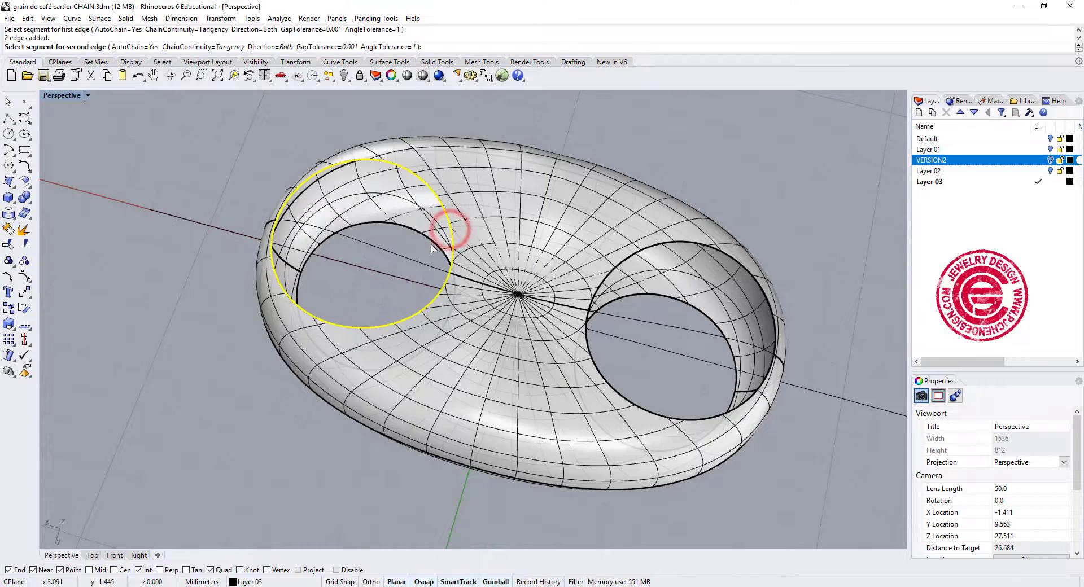
pyautogui.click(434, 239)
pyautogui.press('Return')
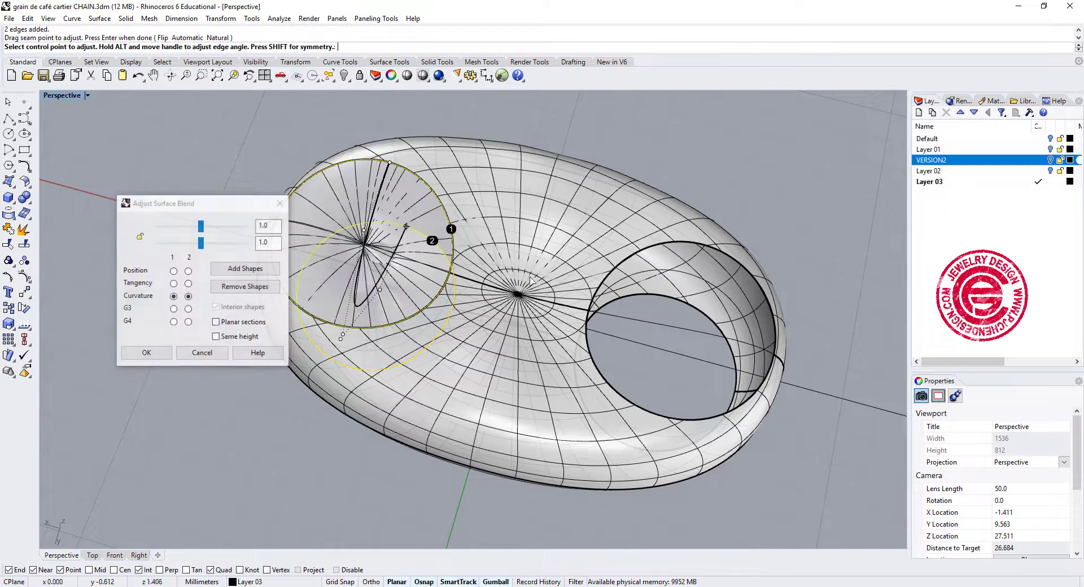
# Lock the two blend bulge values together, set both to 0.257 and accept the inner wall surface.
pyautogui.moveTo(201, 243); pyautogui.dragTo(164, 230)
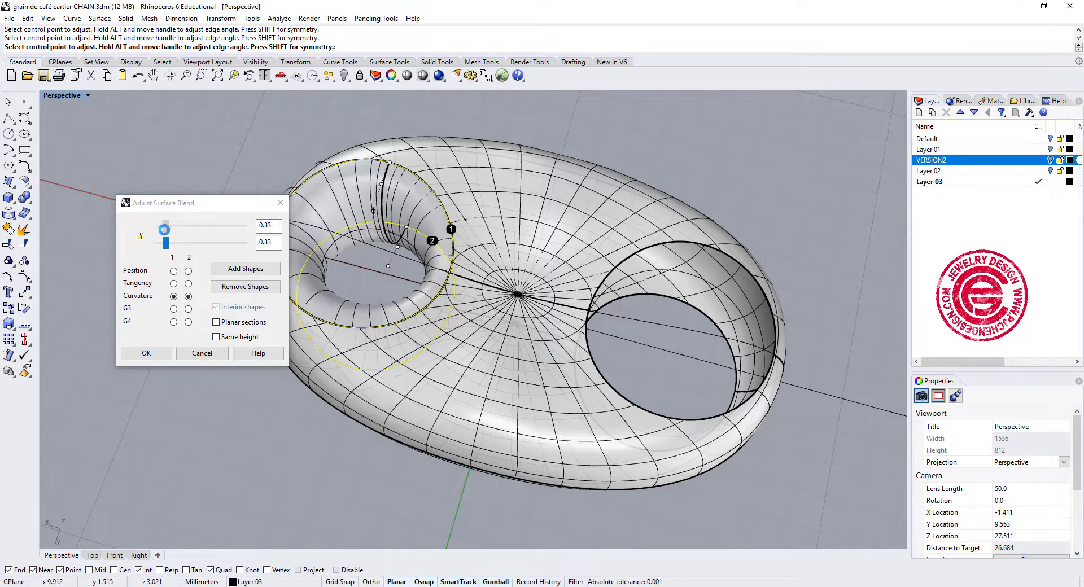
pyautogui.click(140, 238)
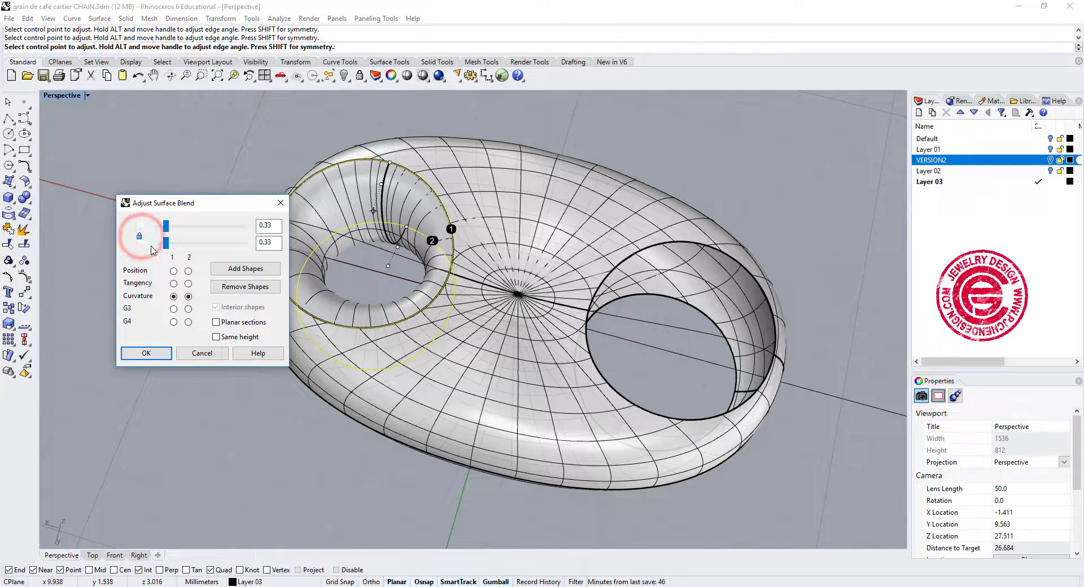
pyautogui.moveTo(166, 244); pyautogui.dragTo(160, 244)
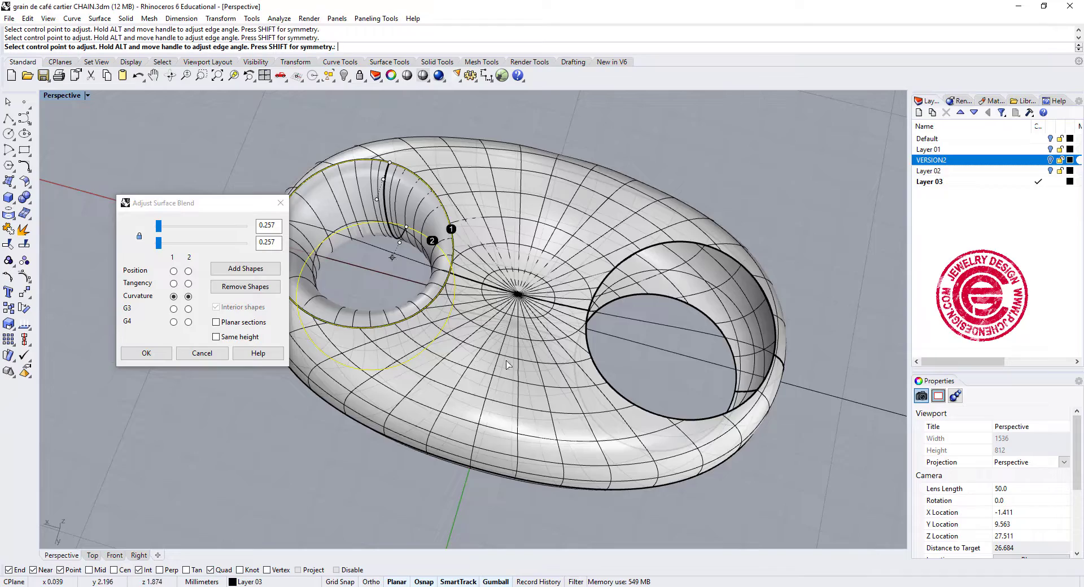
pyautogui.moveTo(506, 364); pyautogui.dragTo(527, 339, button='right')
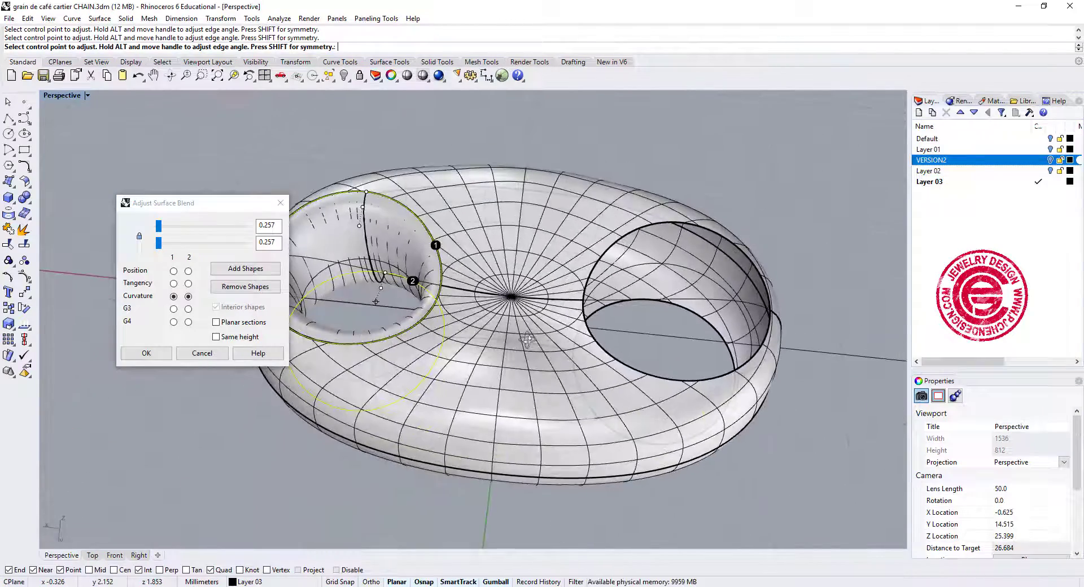
pyautogui.click(146, 354)
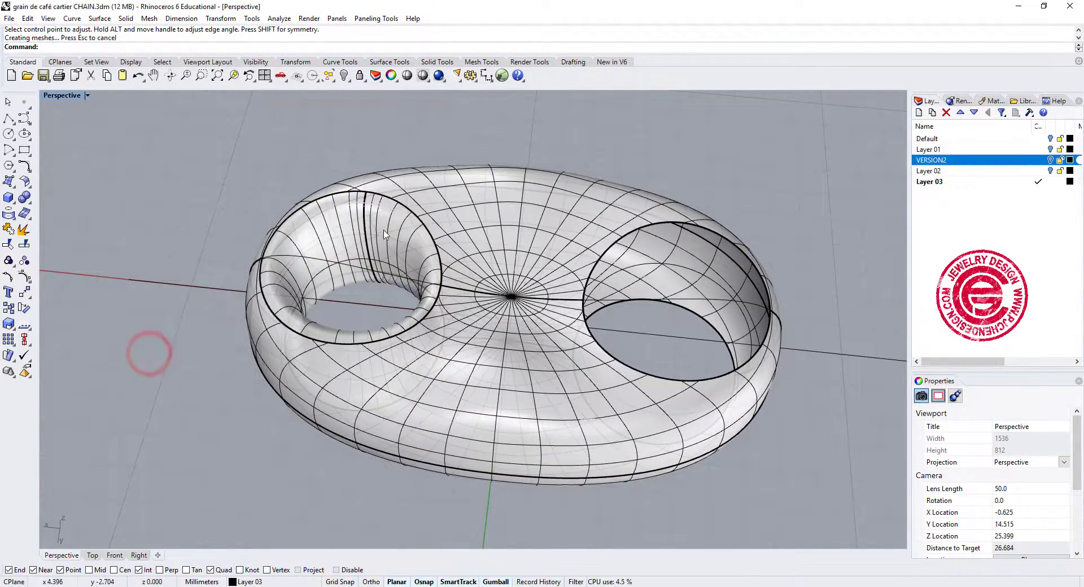
# Mirror the blended inner wall across the Y axis to the opposite hole, starting the mirror plane at 0.
pyautogui.moveTo(300, 174); pyautogui.dragTo(330, 227, button='right')
pyautogui.click(331, 227)
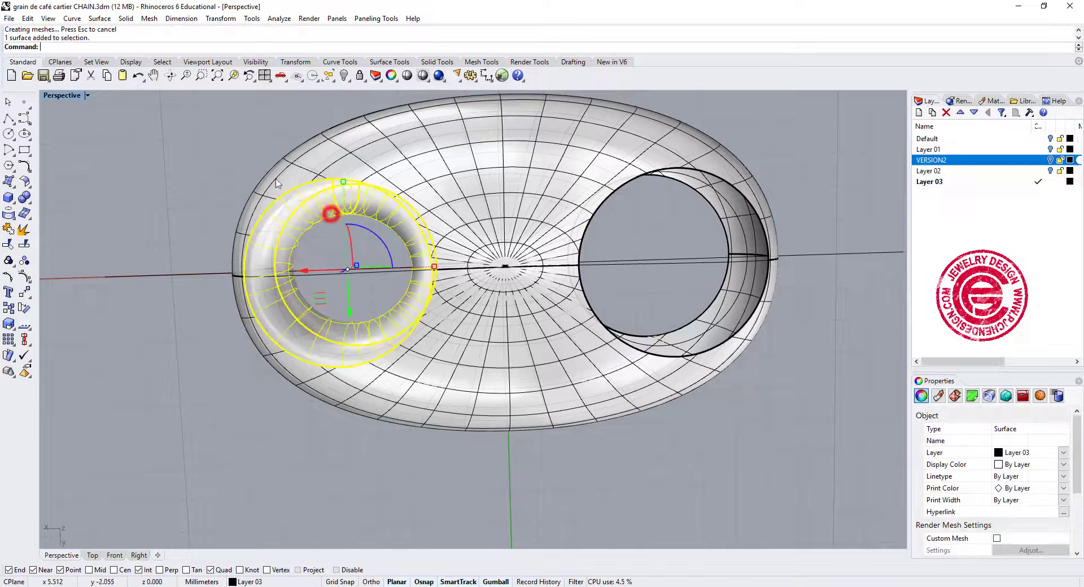
pyautogui.doubleClick(62, 95)
pyautogui.scroll(-4, 222, 185)
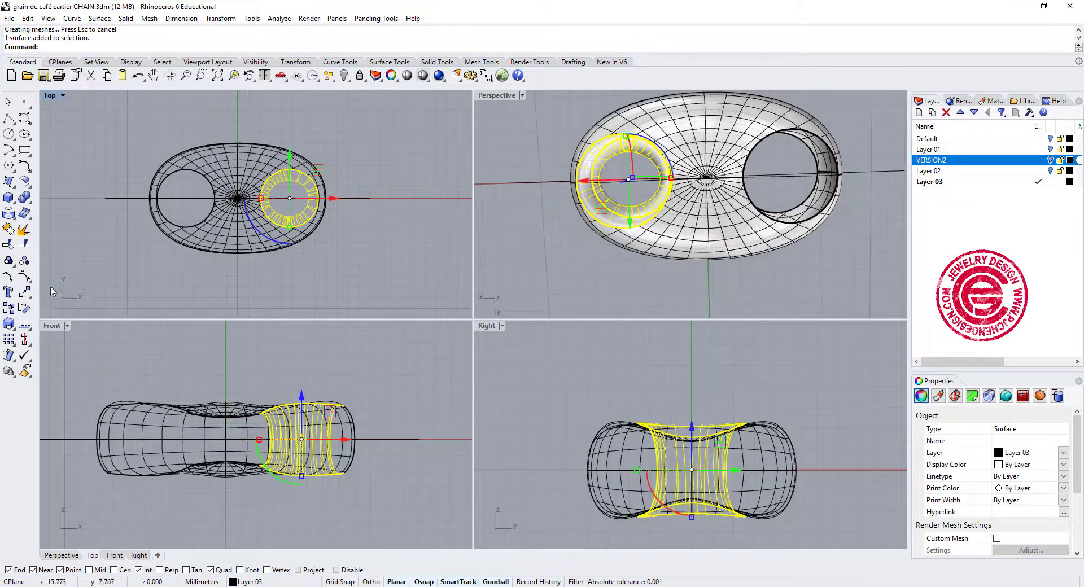
pyautogui.click(28, 295)
pyautogui.click(118, 293)
pyautogui.write('0')
pyautogui.press('Return')
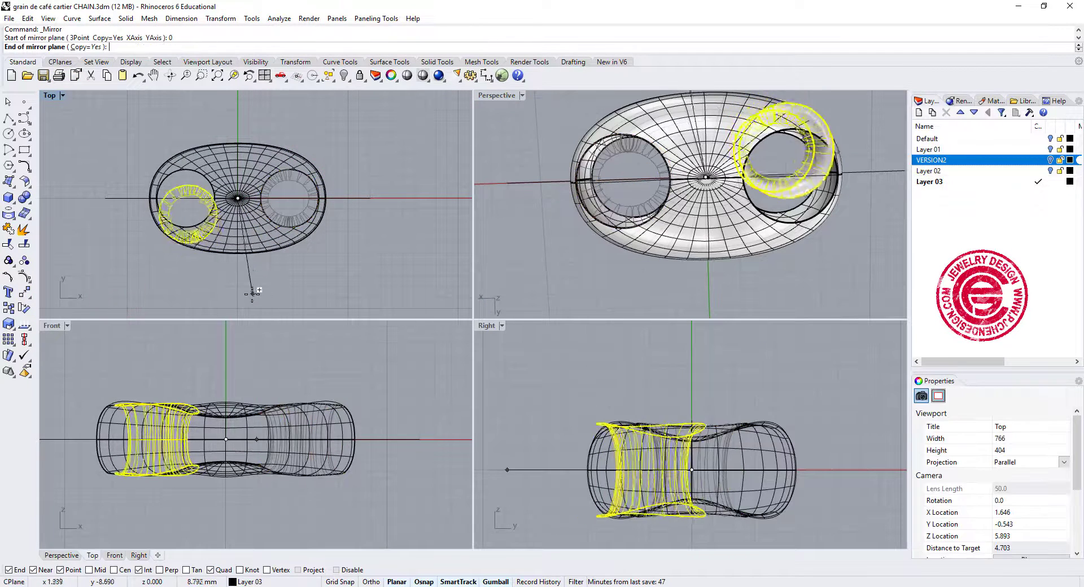
pyautogui.click(231, 297)
pyautogui.click(334, 298)
pyautogui.click(819, 286)
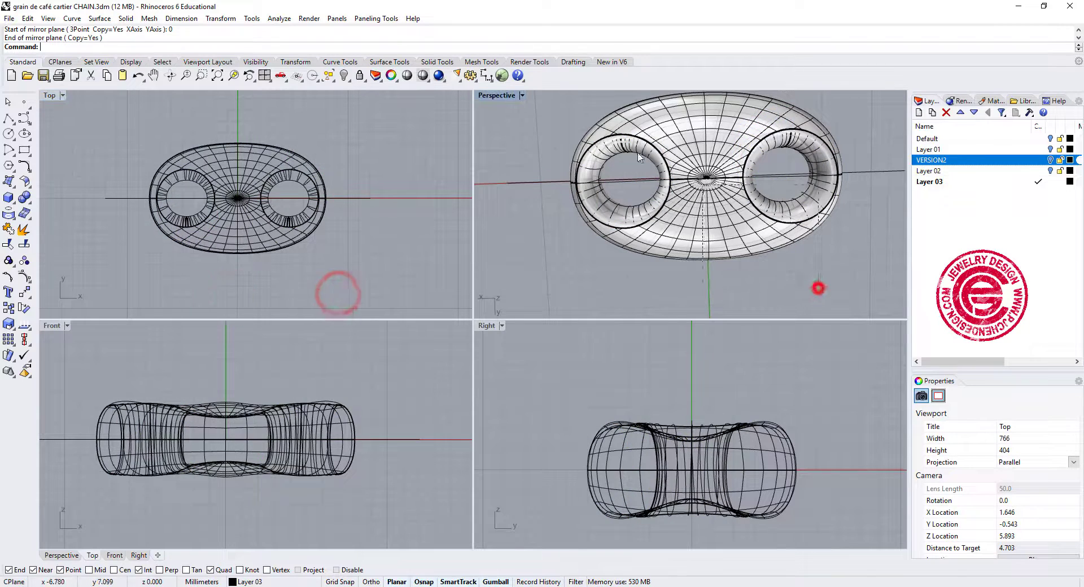
# Select everything and join the two inner walls with the bean shell.
pyautogui.hotkey('ctrl', 'a')
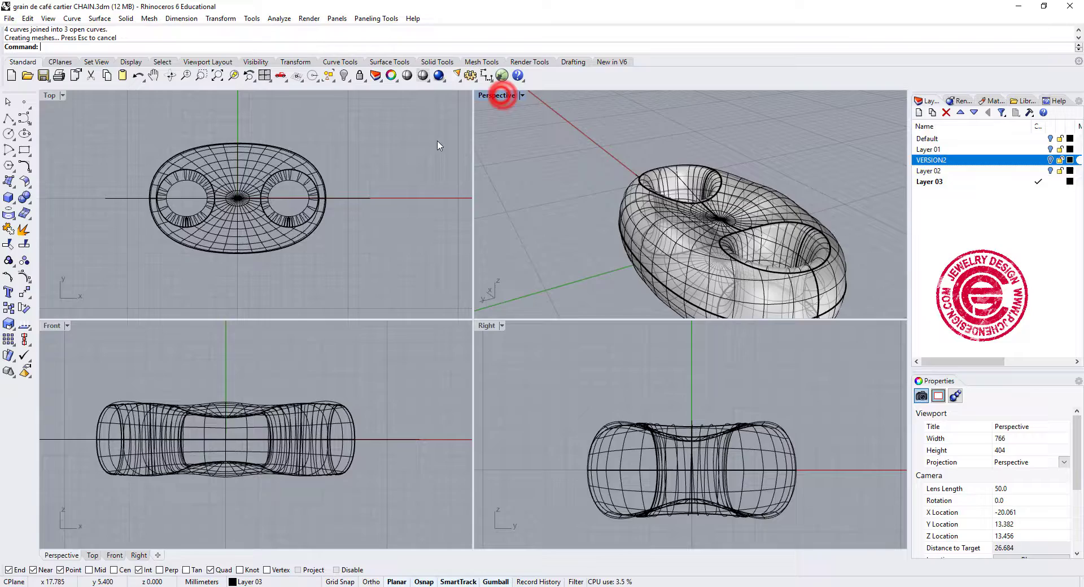
pyautogui.doubleClick(498, 95)
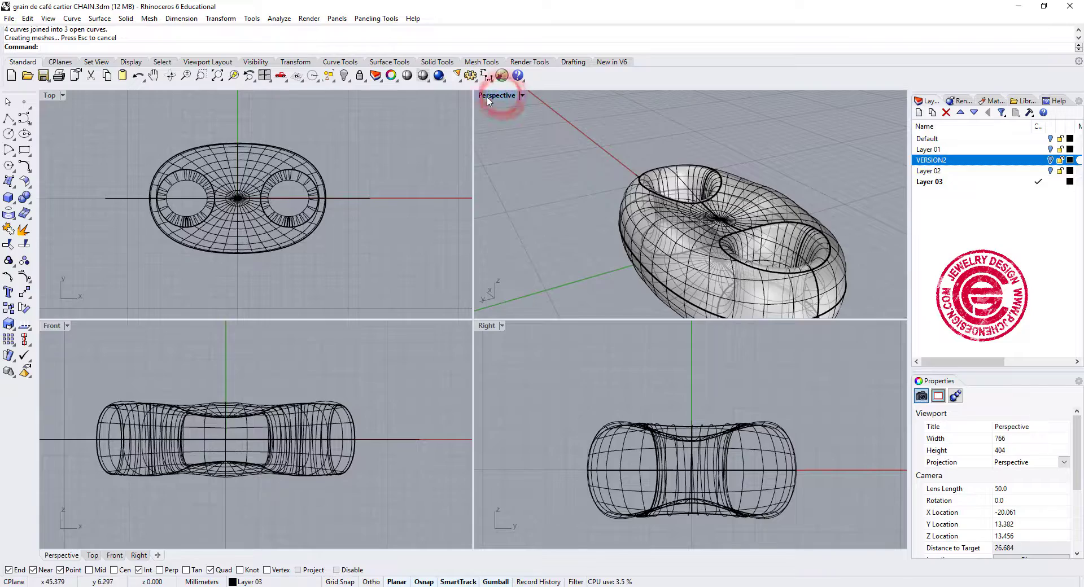
# Scale the joined bean link down along the Z axis to make it flatter.
pyautogui.scroll(-5, 373, 248)
pyautogui.moveTo(373, 248); pyautogui.dragTo(489, 239, button='right')
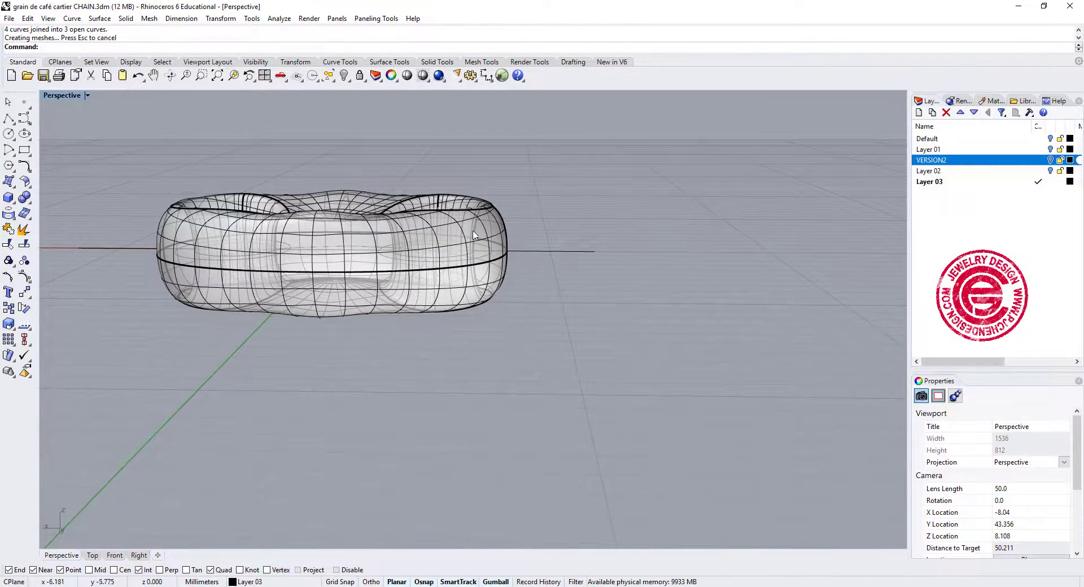
pyautogui.click(479, 221)
pyautogui.moveTo(334, 299); pyautogui.dragTo(335, 280)
pyautogui.click(725, 246)
pyautogui.moveTo(720, 246); pyautogui.dragTo(548, 311, button='right')
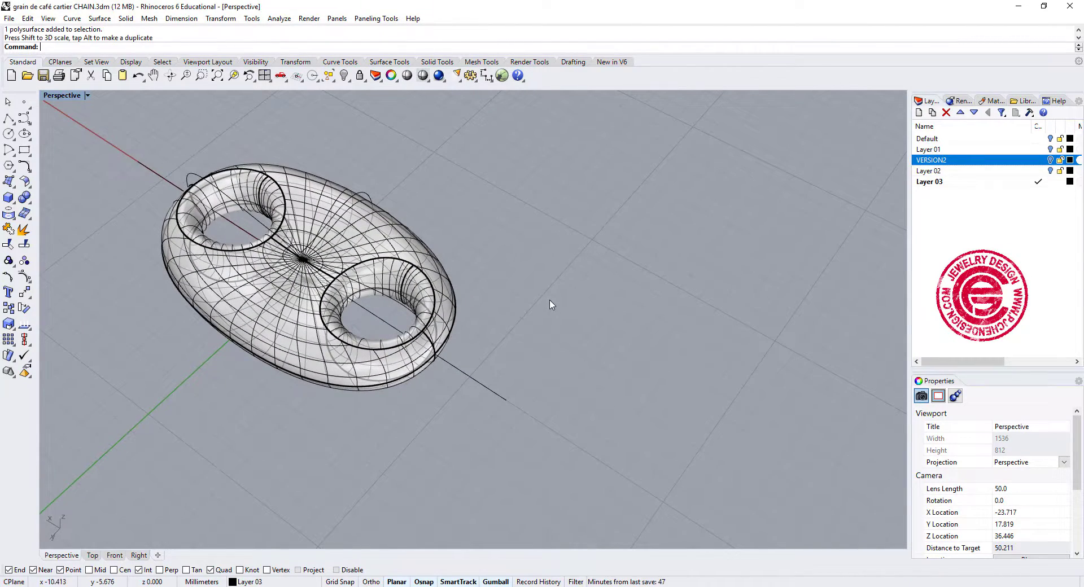
pyautogui.moveTo(546, 279); pyautogui.dragTo(600, 272, button='right')
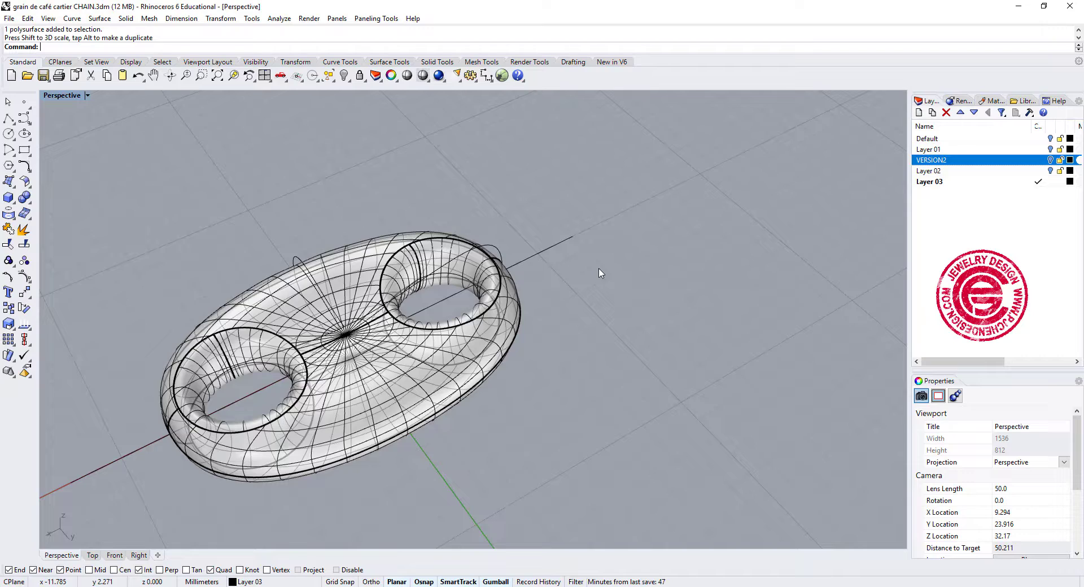
pyautogui.moveTo(601, 272)
pyautogui.mouseDown(button='right')
pyautogui.moveTo(571, 232)
pyautogui.moveTo(579, 308)
pyautogui.moveTo(600, 265)
pyautogui.mouseUp(button='right')
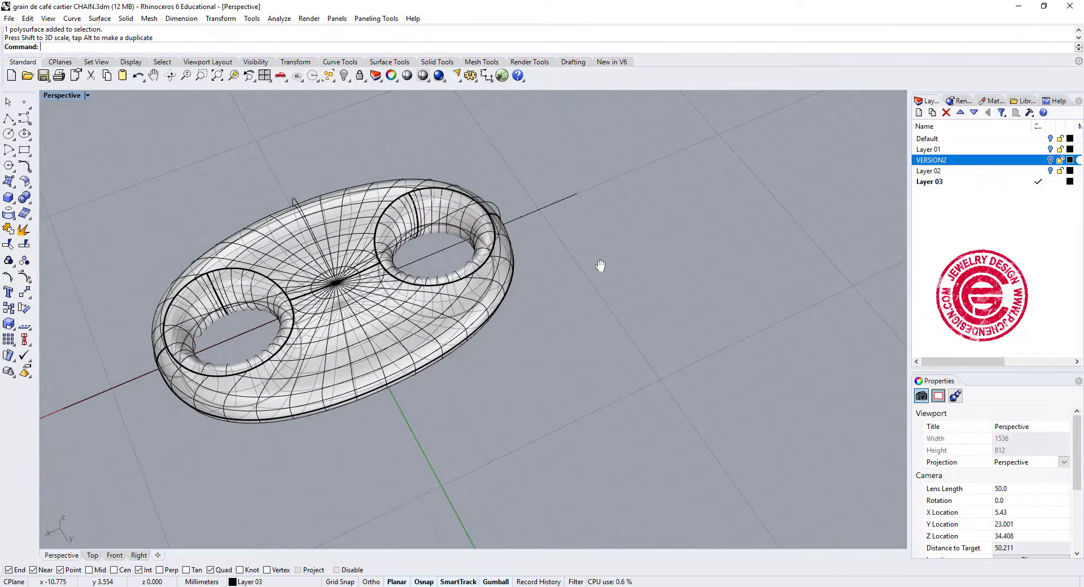